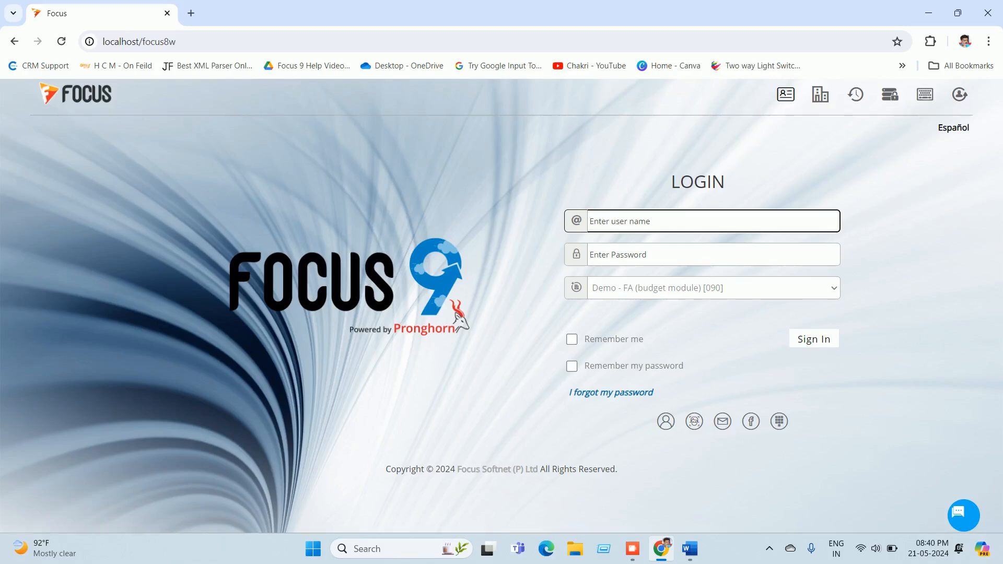
# Step: Switch from the Focus login page to the Word document 'budget Prefrences Check List'
pyautogui.click(690, 548)
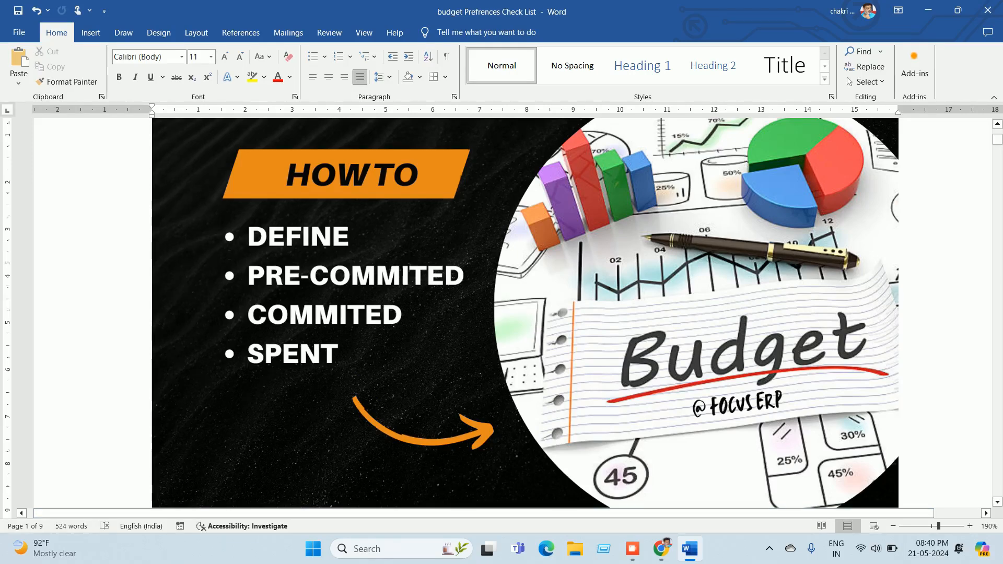
pyautogui.scroll(-3, 525, 312)
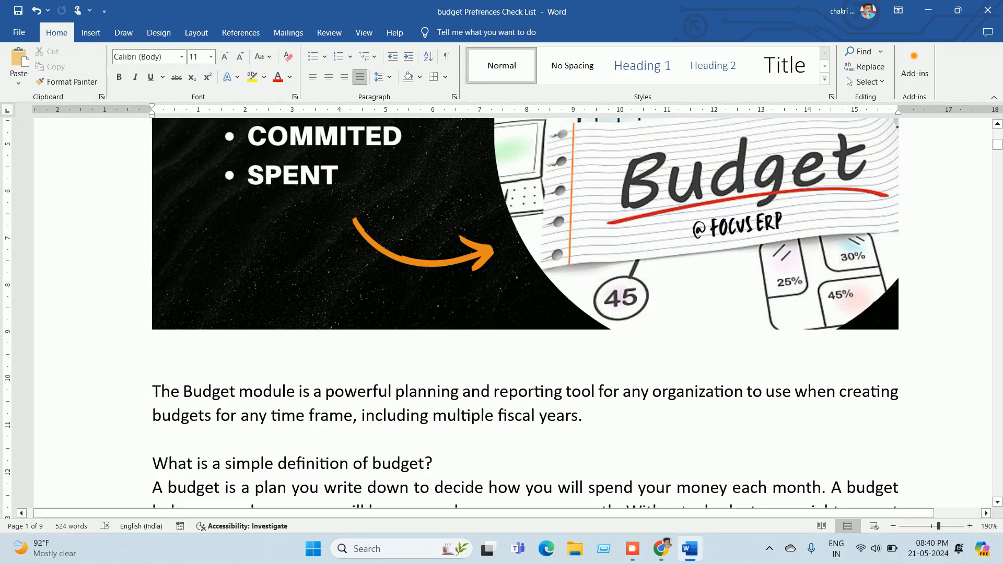
pyautogui.scroll(-3, 523, 314)
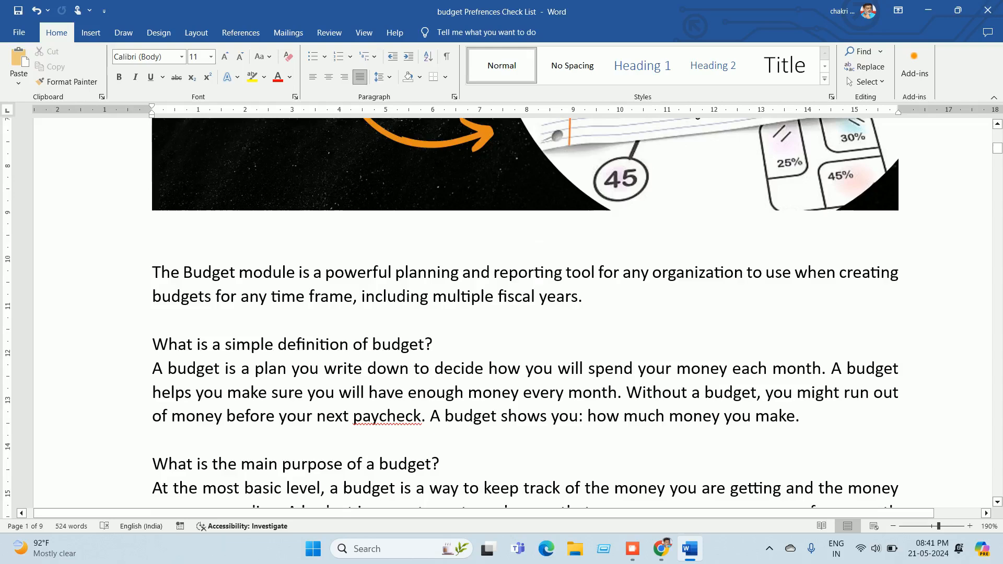
pyautogui.scroll(-2, 517, 314)
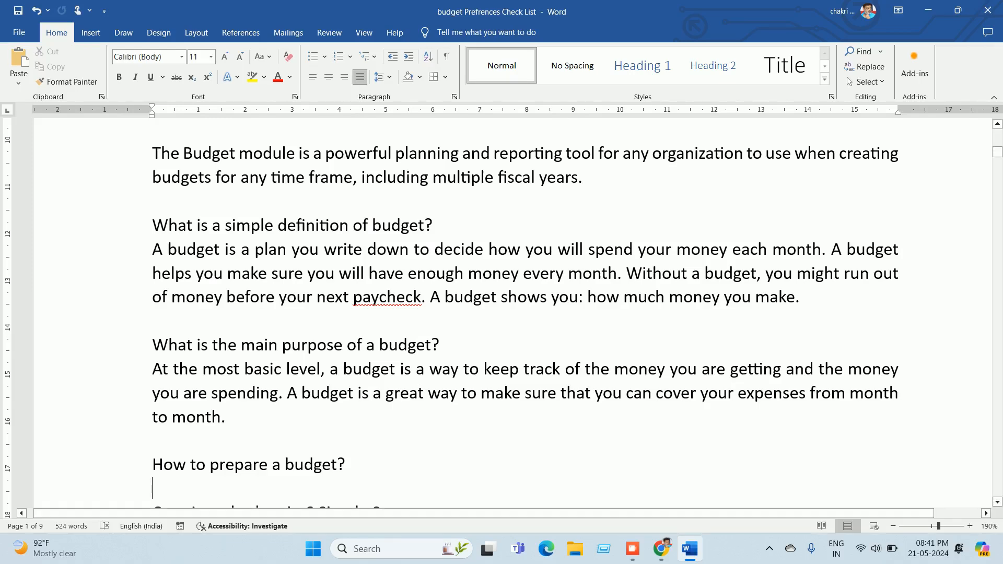
pyautogui.scroll(-4, 502, 313)
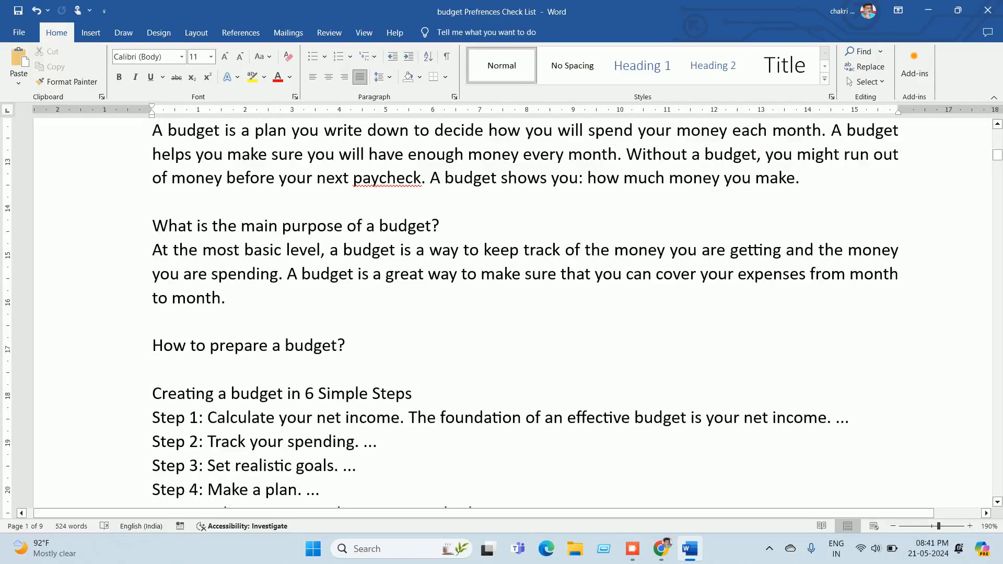
pyautogui.scroll(-2, 501, 313)
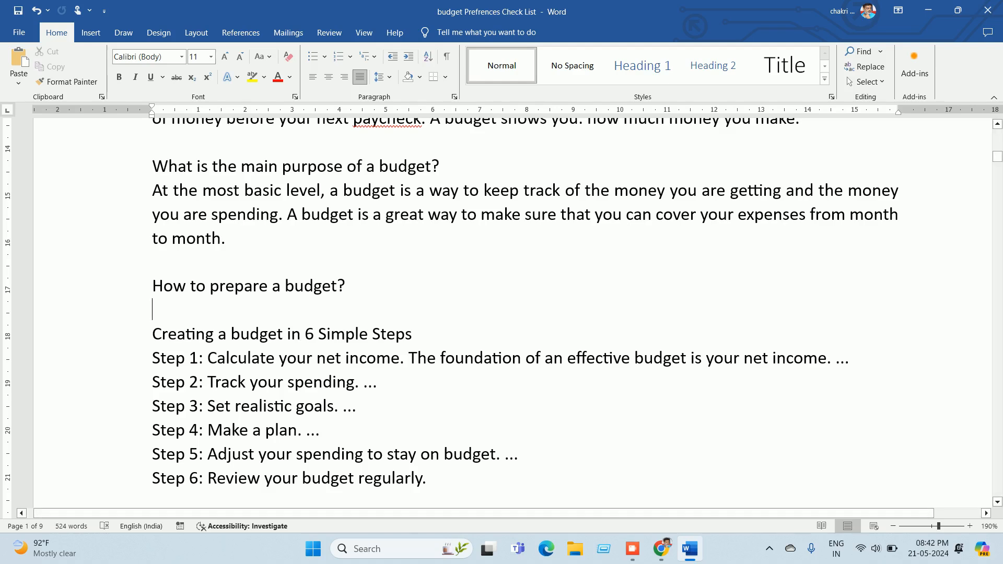
pyautogui.scroll(-1, 452, 315)
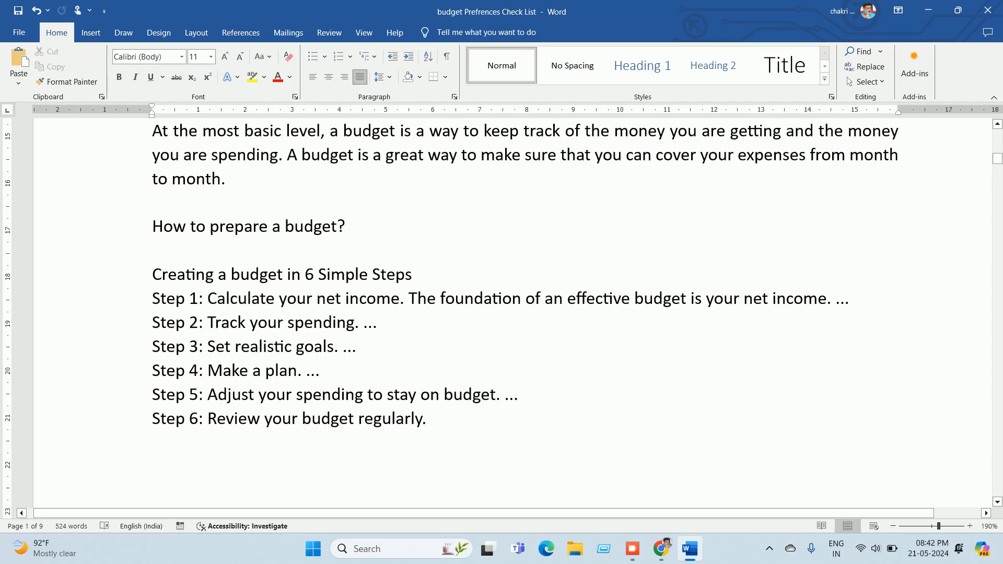
pyautogui.scroll(10, 522, 314)
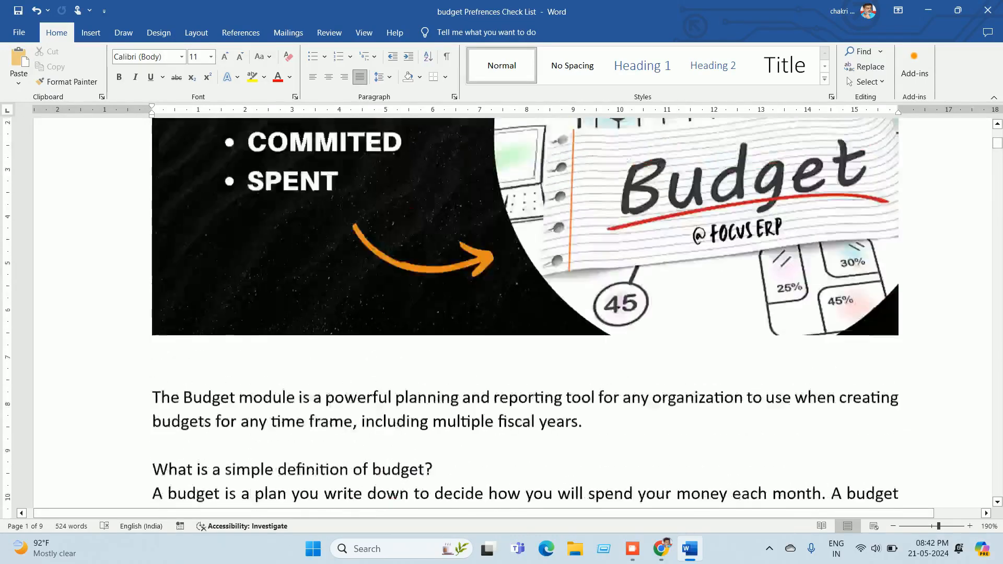
pyautogui.scroll(4, 525, 313)
pyautogui.scroll(-1, 525, 313)
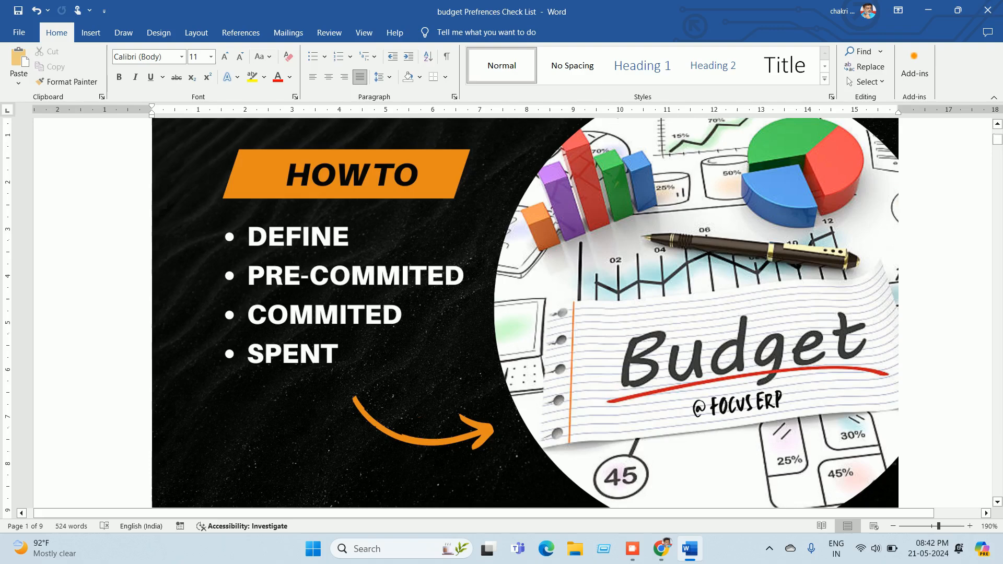
pyautogui.scroll(-15, 518, 312)
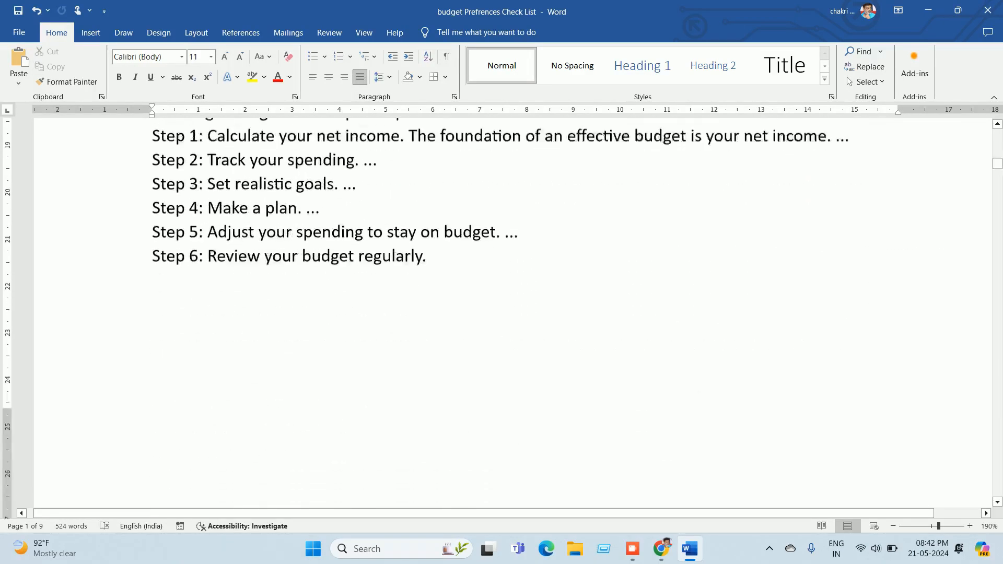
# Step: Scroll to the Check List page in Word, then go back to the Focus login page in Chrome
pyautogui.scroll(-10, 517, 312)
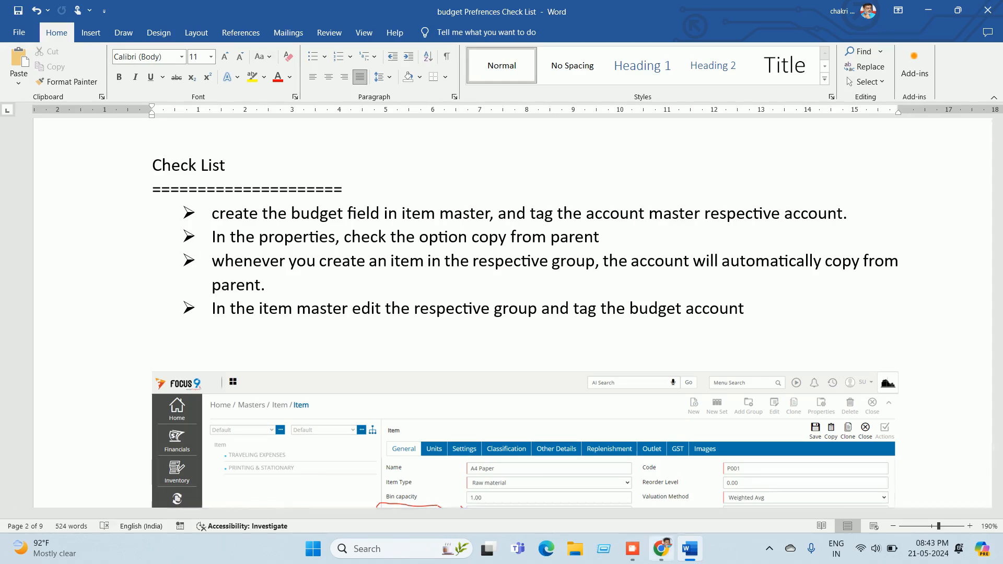
pyautogui.click(662, 548)
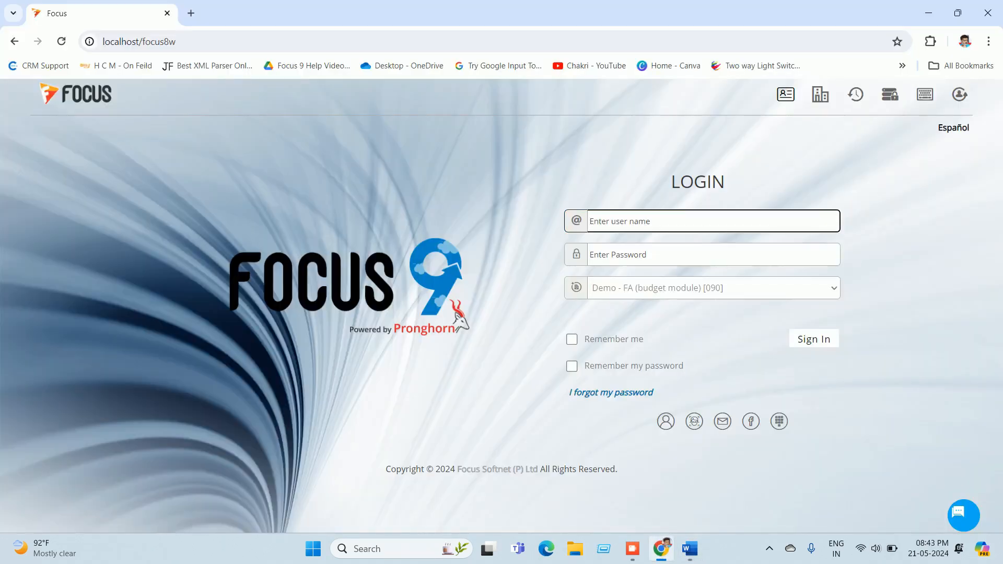
# Step: Log in to Focus 9 with the user name and password
pyautogui.write('su')
pyautogui.press('Tab')
pyautogui.write('su')
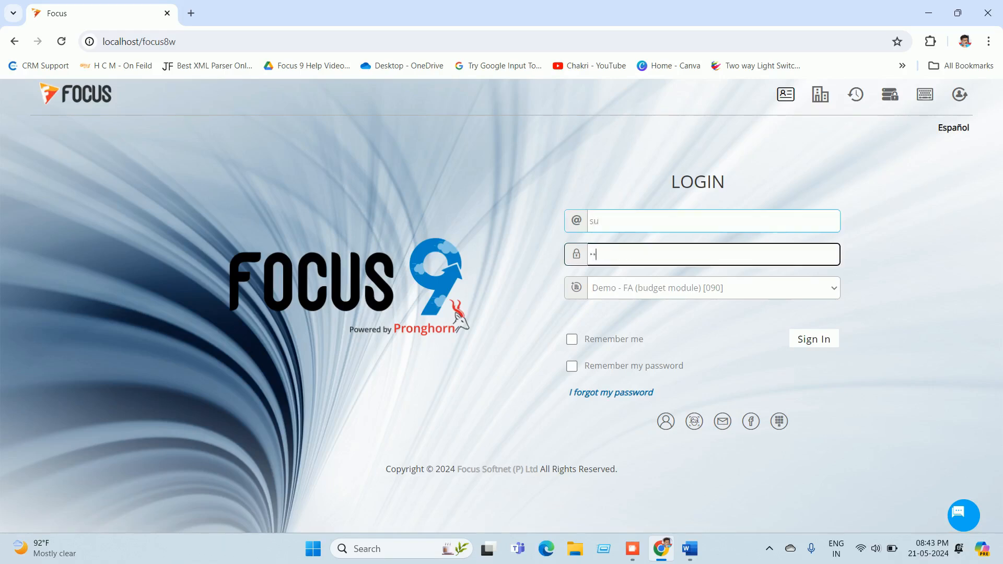
pyautogui.press('Return')
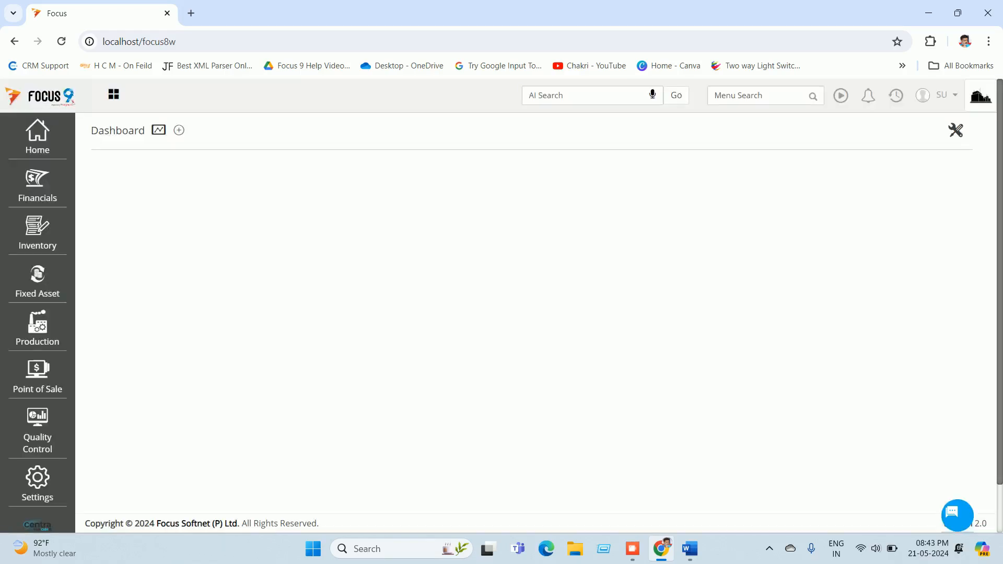
# Step: Search the menus for 'item' and open the Item master list
pyautogui.click(758, 96)
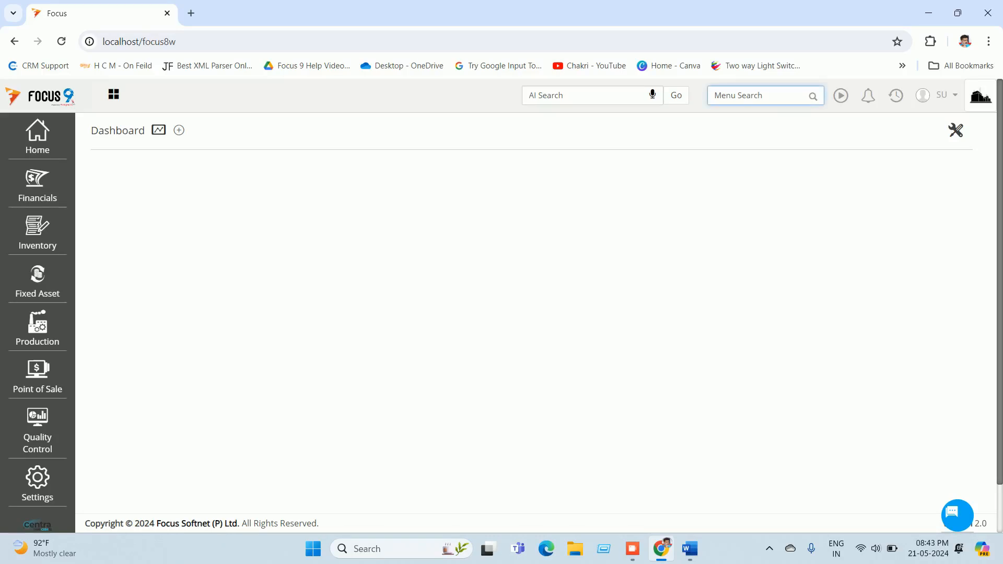
pyautogui.write('item')
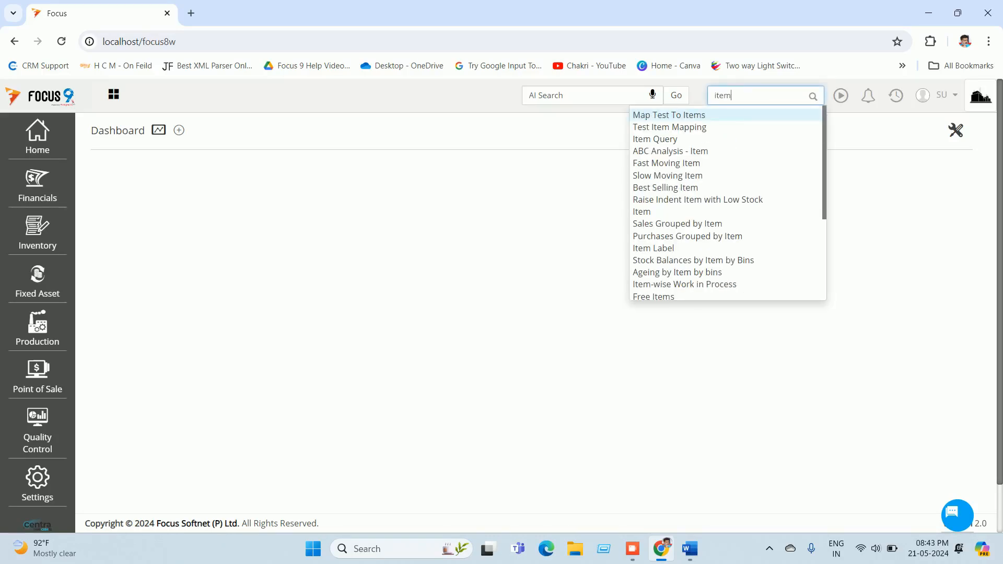
pyautogui.click(643, 212)
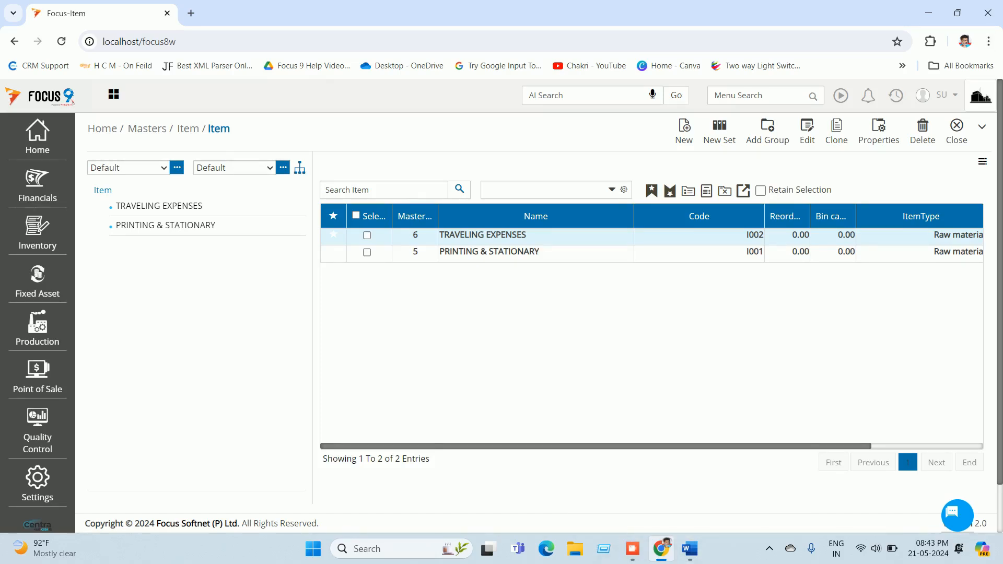
# Step: Expand the Item master's extra toolbar row and scroll it right toward Customize Master
pyautogui.click(982, 127)
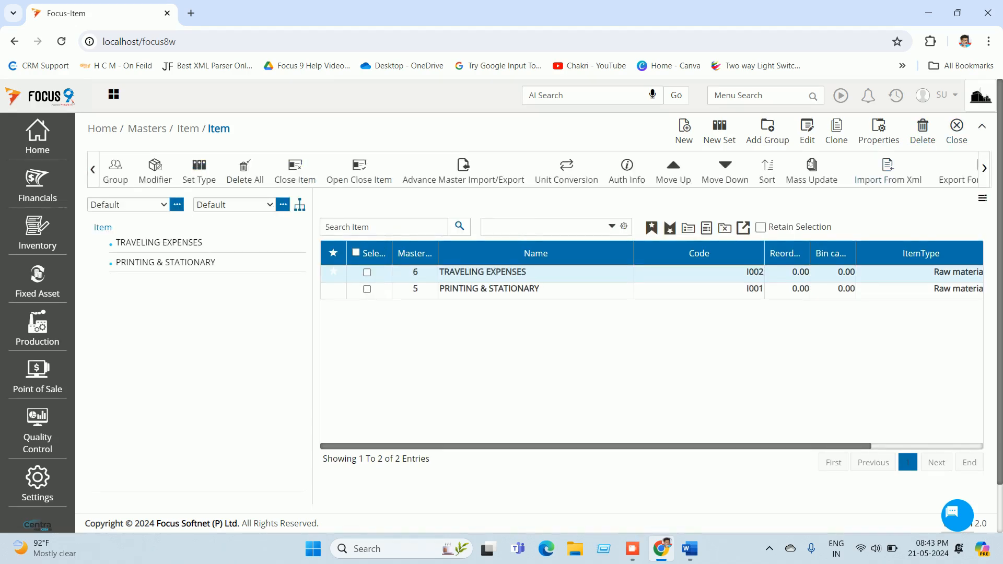
pyautogui.hscroll(3, 652, 345)
pyautogui.hscroll(5, 876, 170)
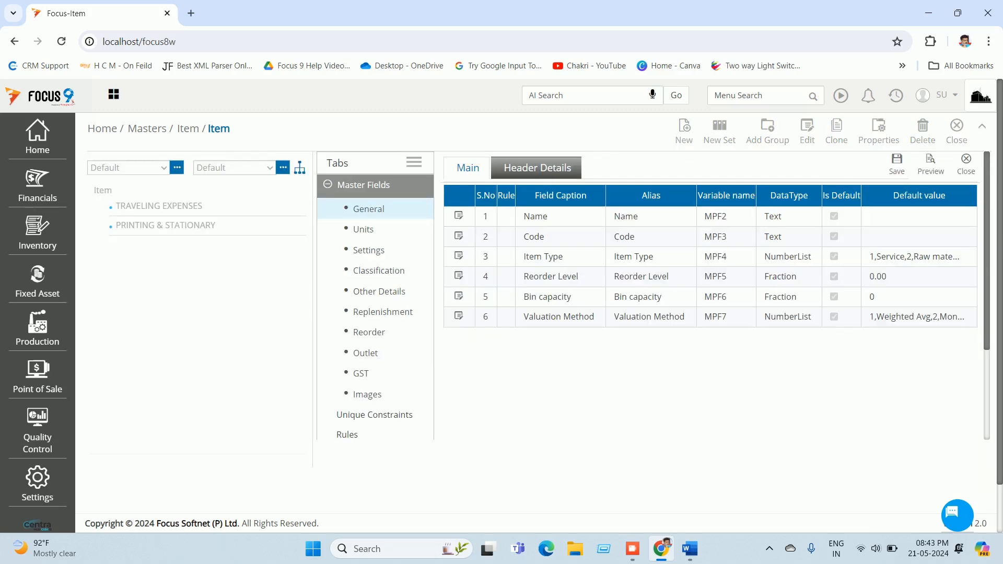
# Step: Verify the Budget Account header field links to Account with Copy from Parent ticked, then close customization
pyautogui.click(537, 167)
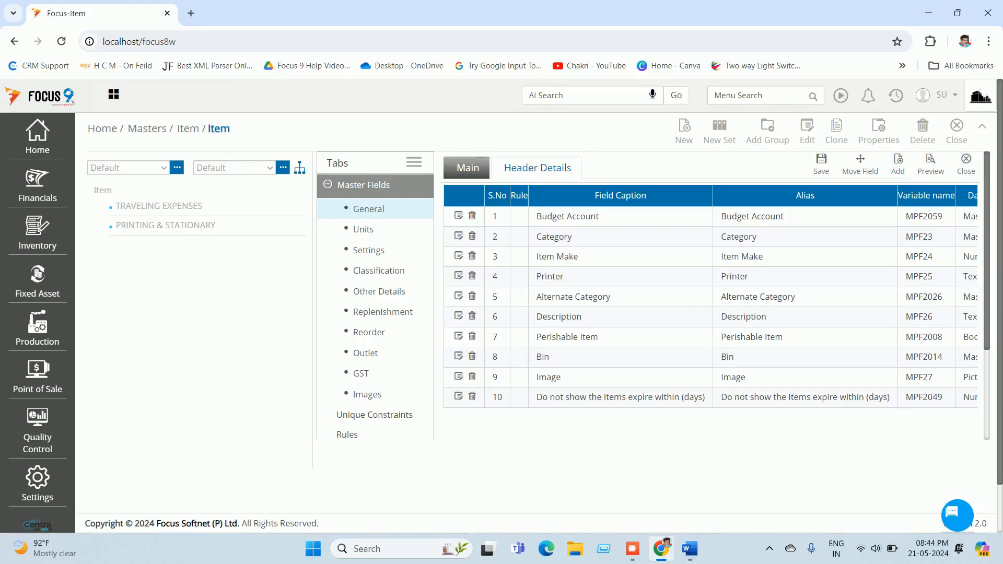
pyautogui.click(459, 215)
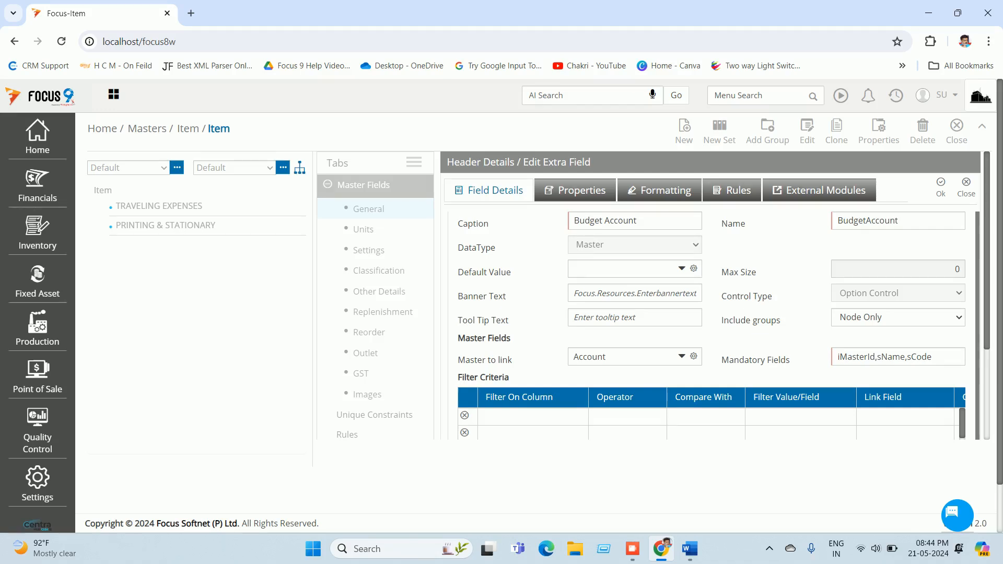
pyautogui.moveTo(458, 360); pyautogui.dragTo(512, 360)
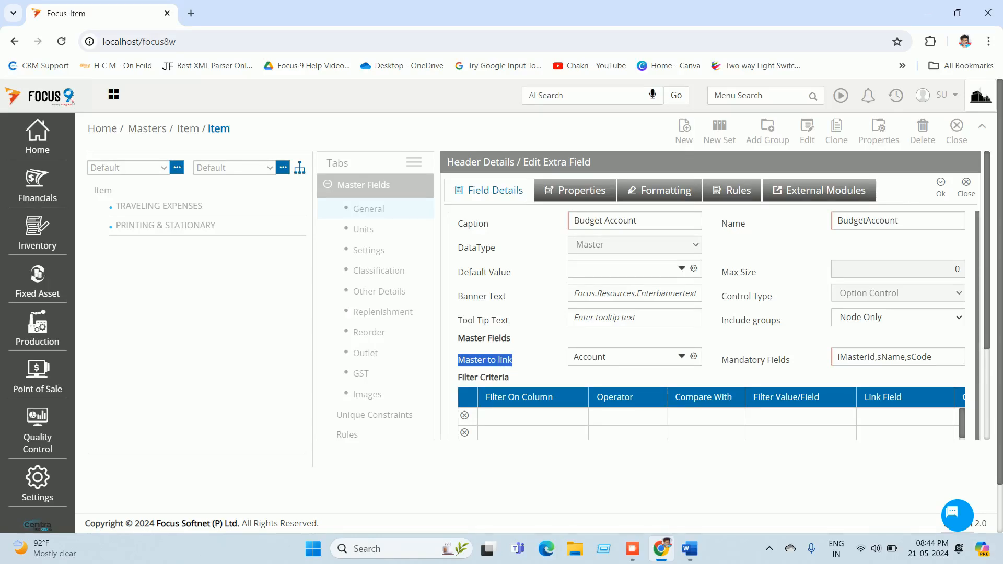
pyautogui.click(575, 191)
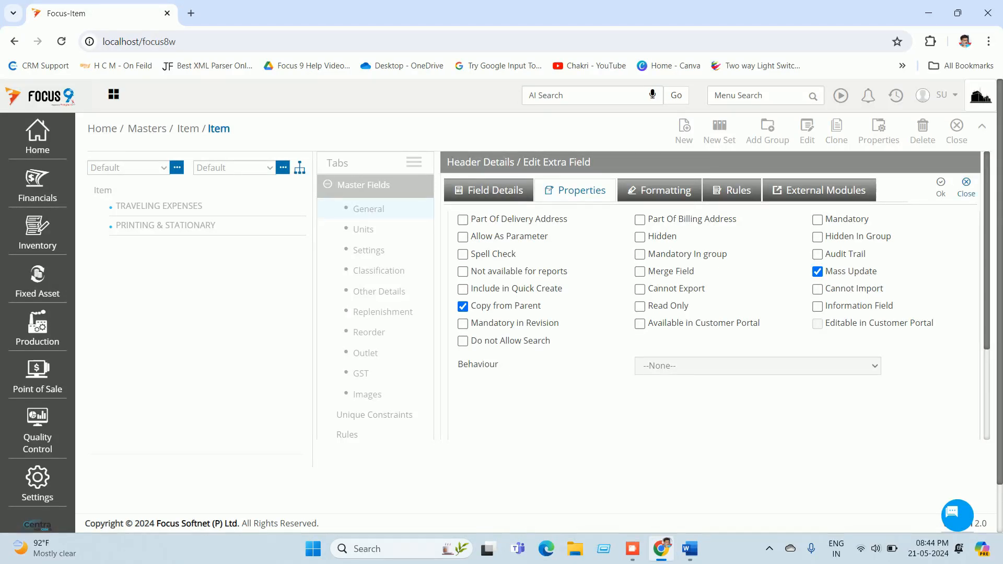
pyautogui.click(966, 187)
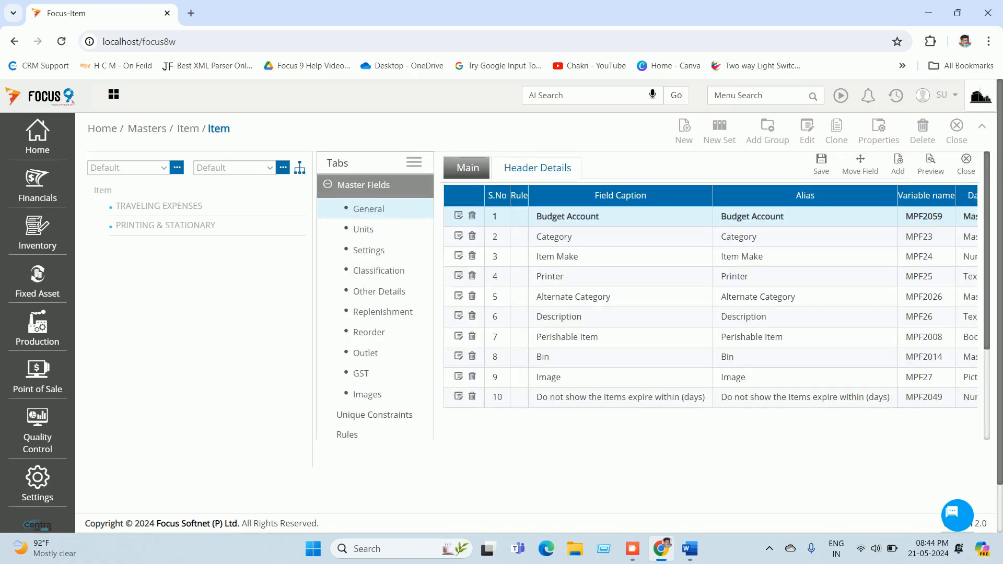
pyautogui.click(966, 164)
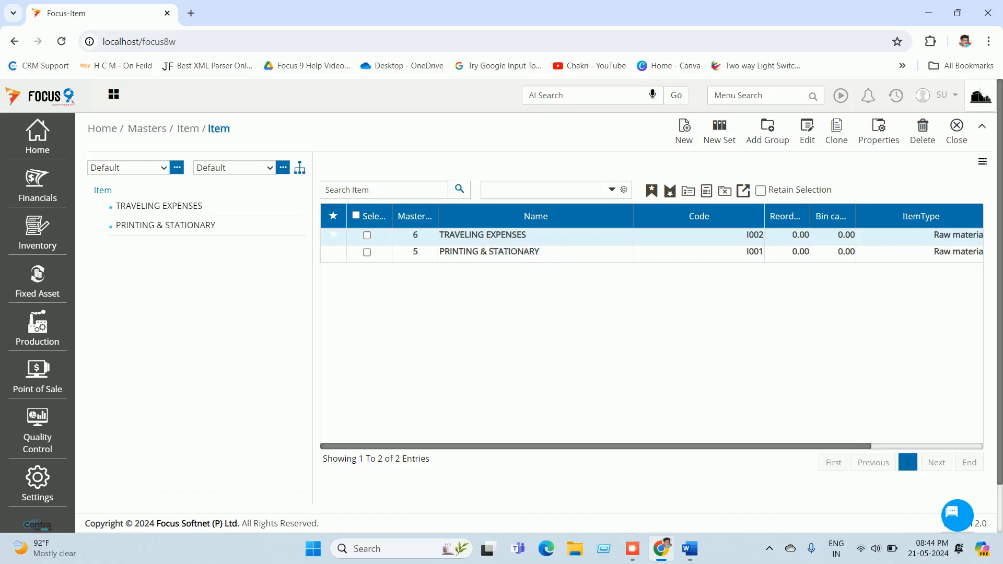
# Step: Check TRAVELING EXPENSES' Budget Account without saving, then open the PRINTING & STATIONARY group's items
pyautogui.click(483, 235)
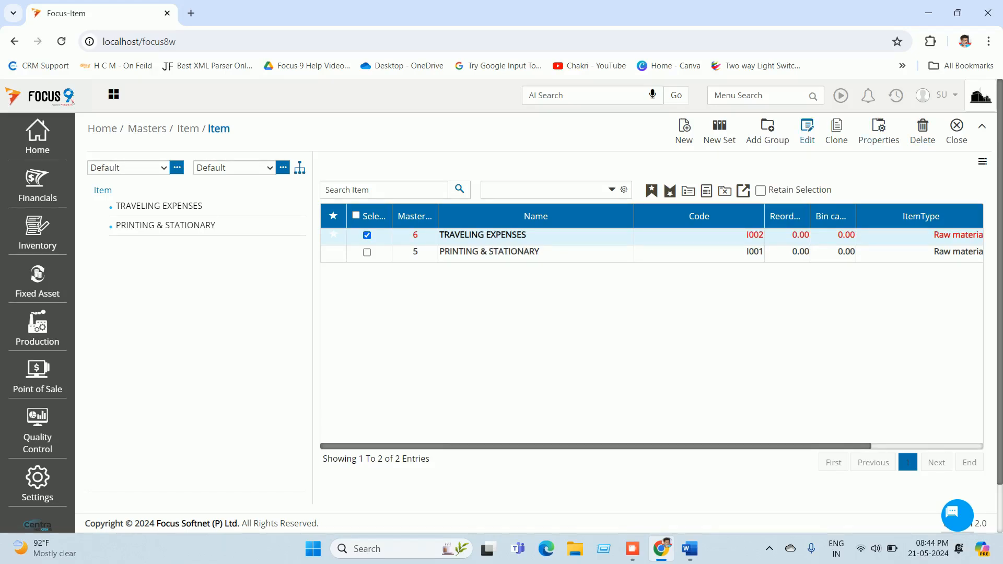
pyautogui.click(808, 132)
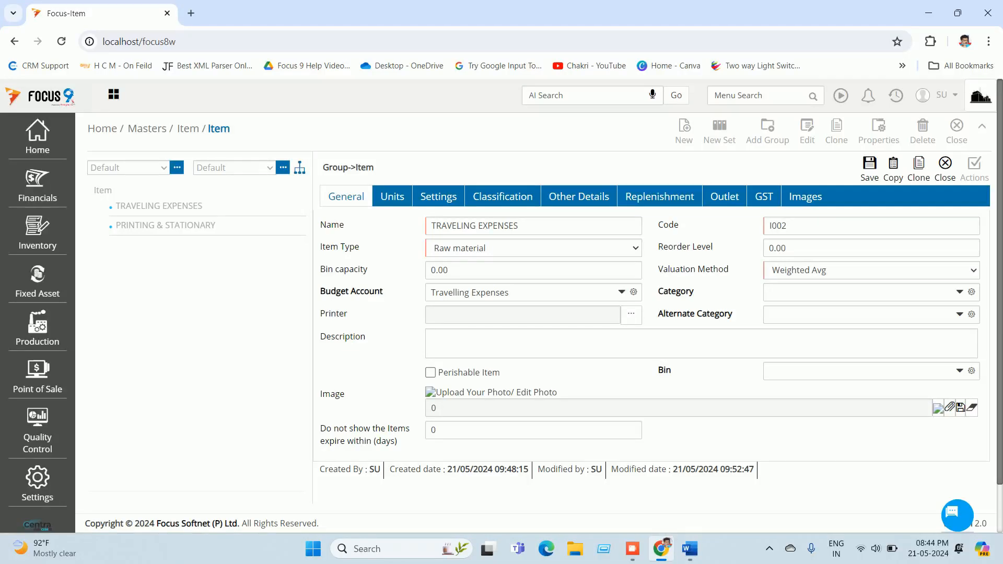
pyautogui.click(518, 293)
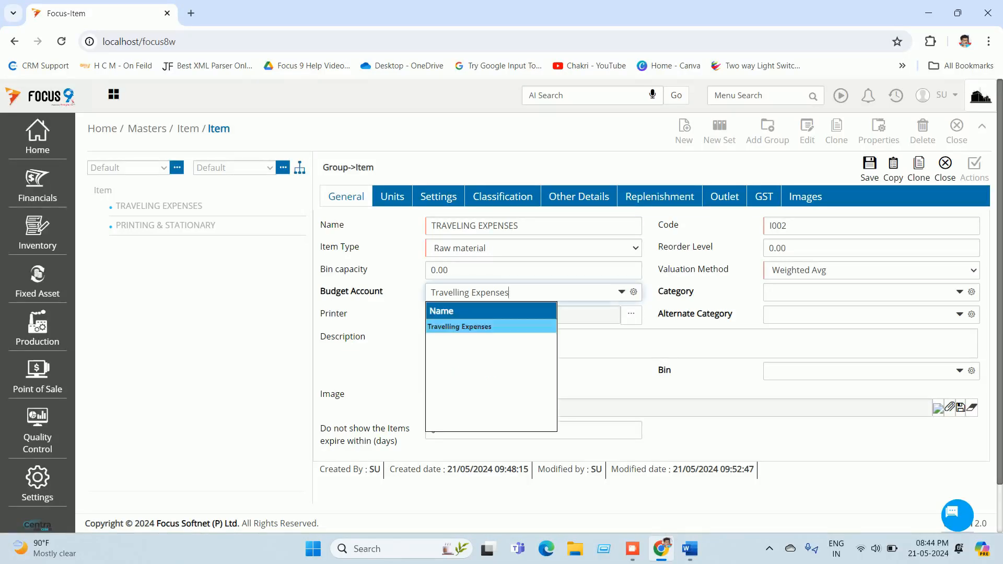
pyautogui.press('Escape')
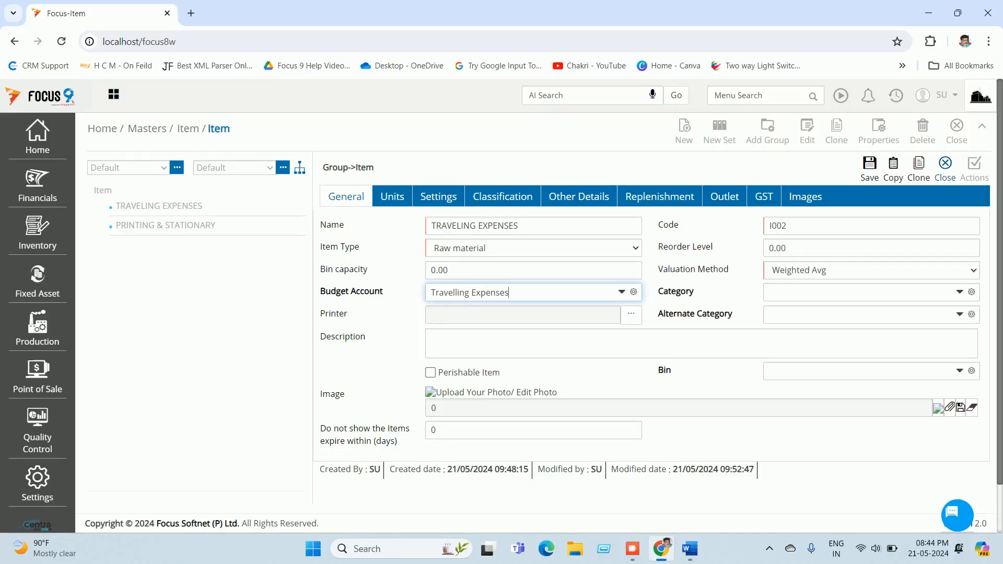
pyautogui.click(945, 166)
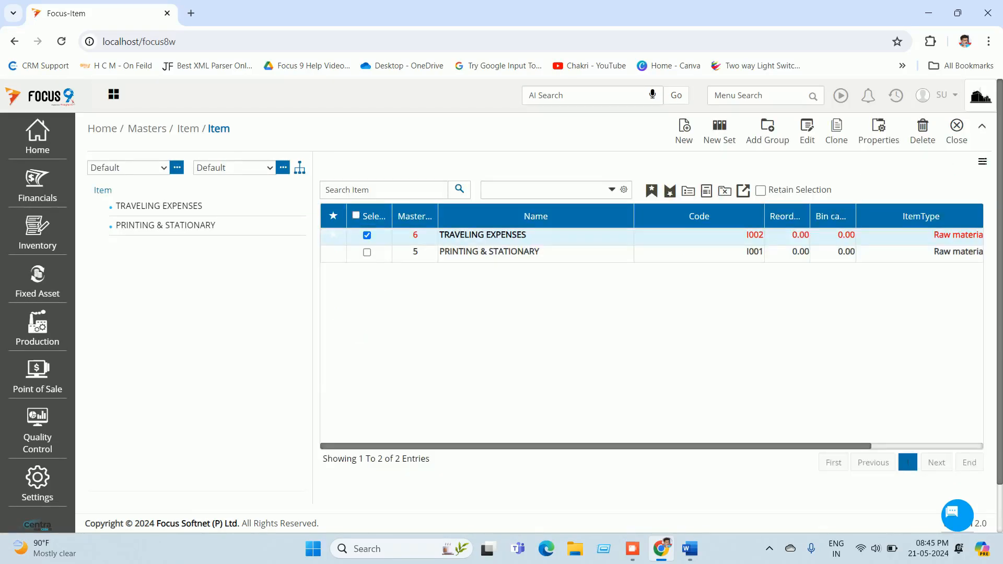
pyautogui.doubleClick(490, 252)
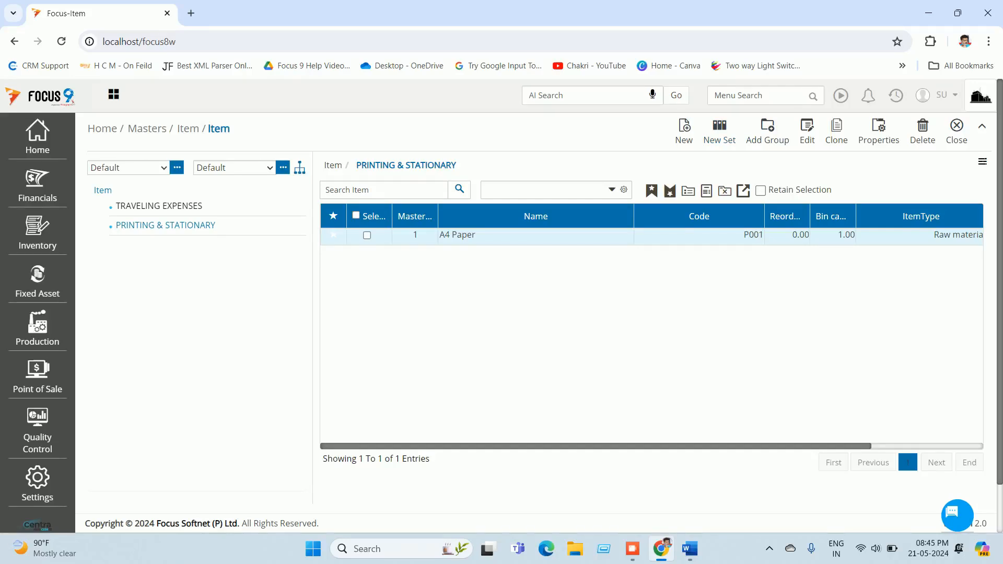
# Step: Review PRINTING & STATIONARY's Budget Account (Printing and Stationery), then return to the Word check list
pyautogui.click(103, 190)
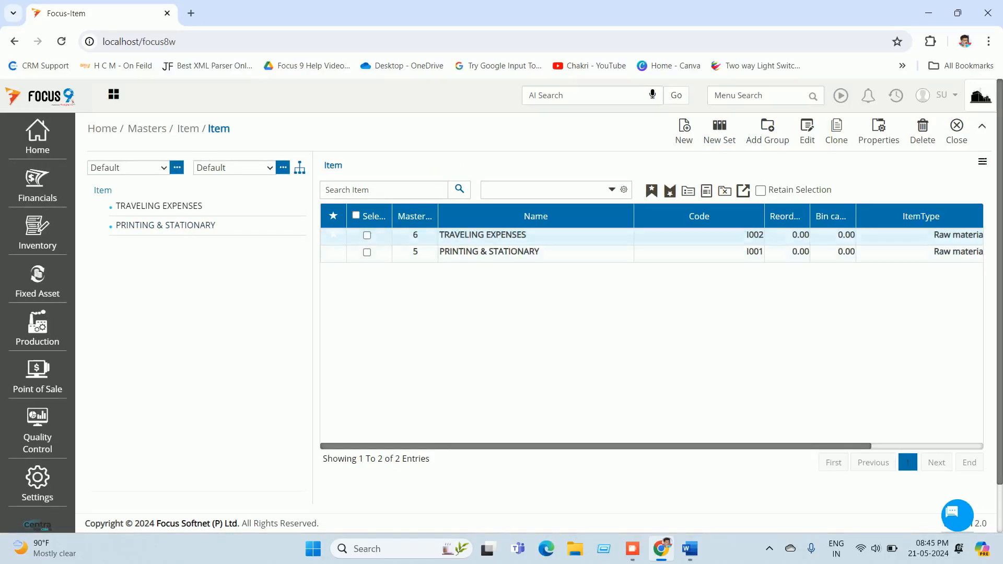
pyautogui.click(807, 131)
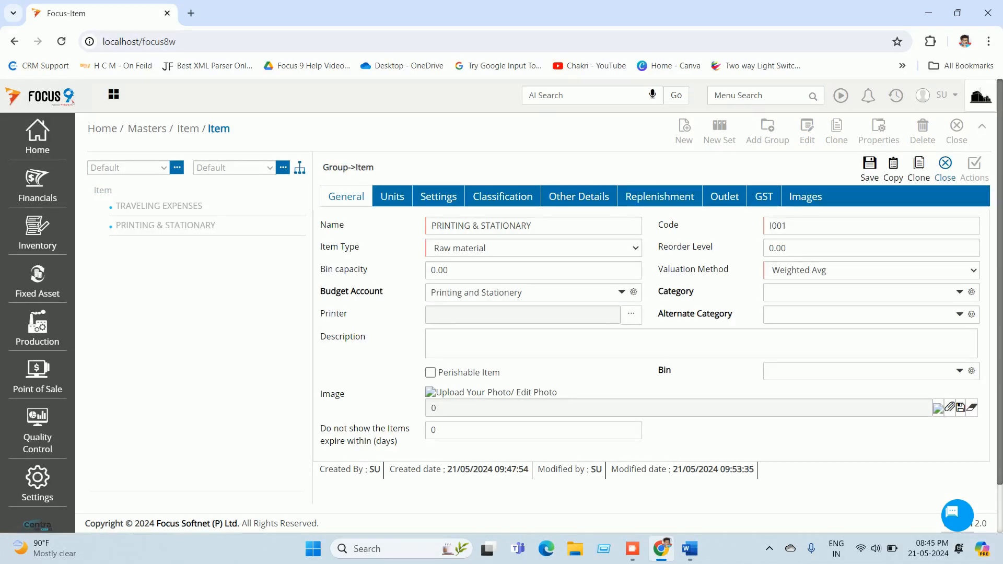
pyautogui.click(945, 164)
pyautogui.click(689, 549)
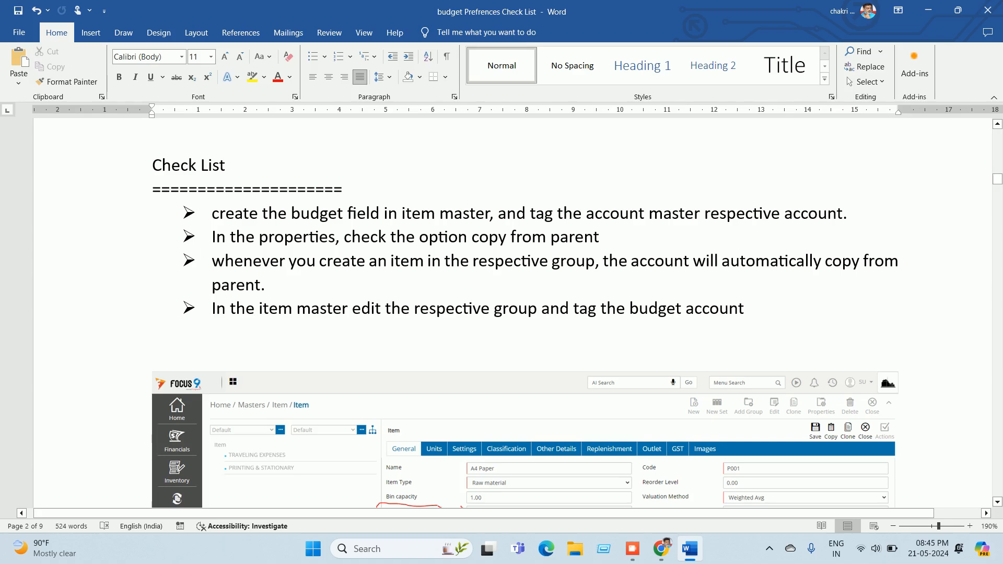
# Step: Read the check list, select MPF2059 in the formula note, and continue to the Preferences Tab step
pyautogui.scroll(-1, 512, 314)
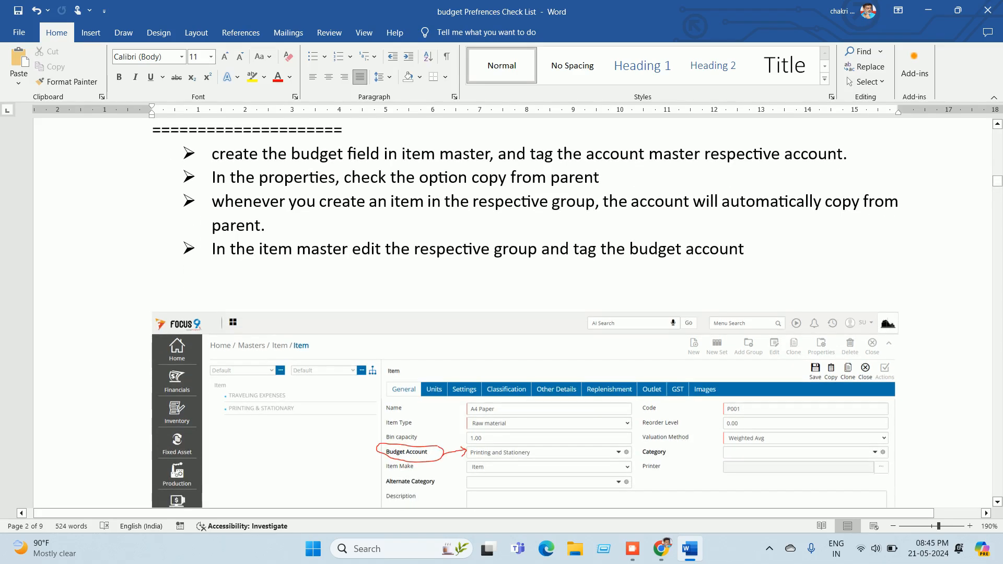
pyautogui.scroll(-7, 512, 313)
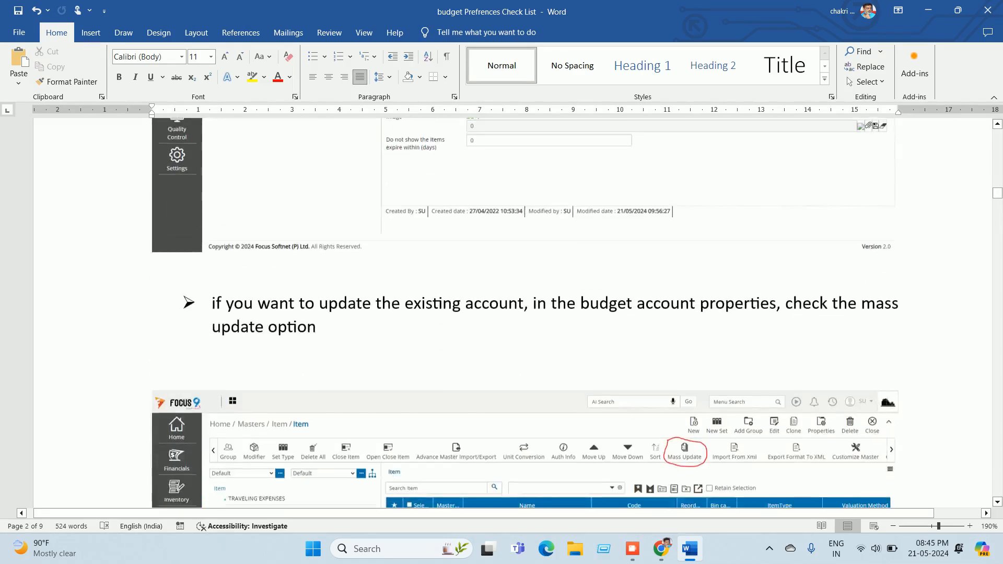
pyautogui.scroll(-15, 512, 314)
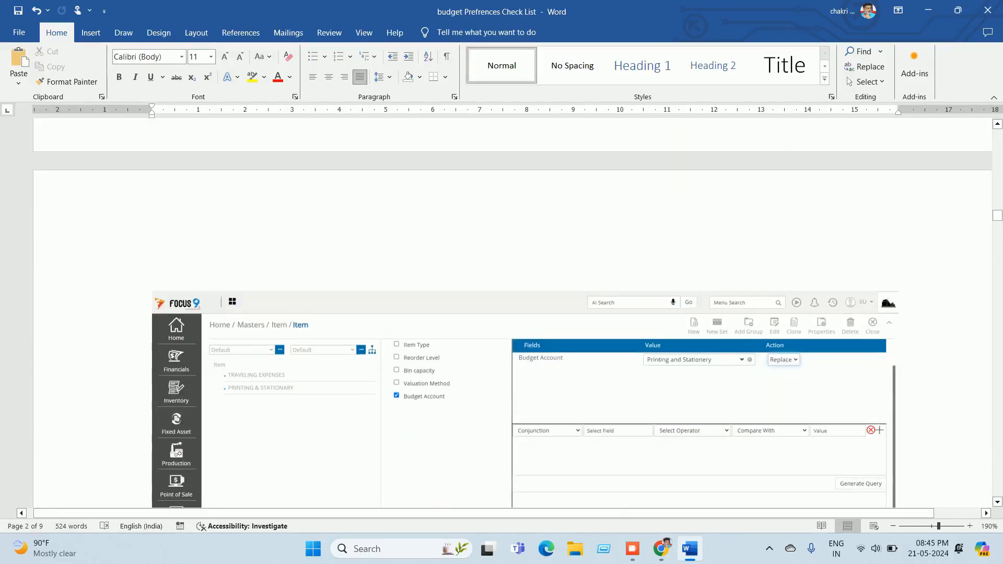
pyautogui.scroll(-1, 512, 313)
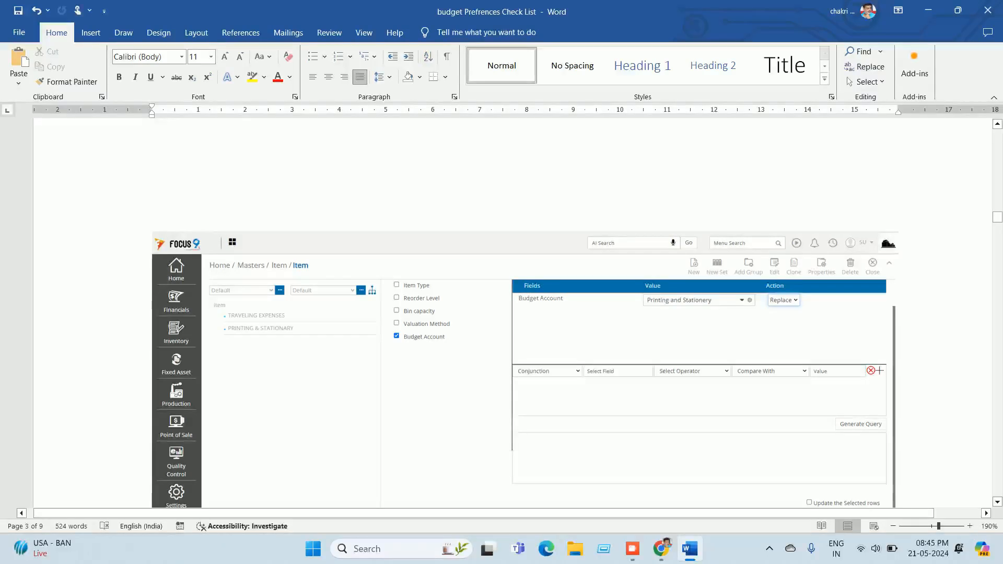
pyautogui.scroll(-2, 502, 313)
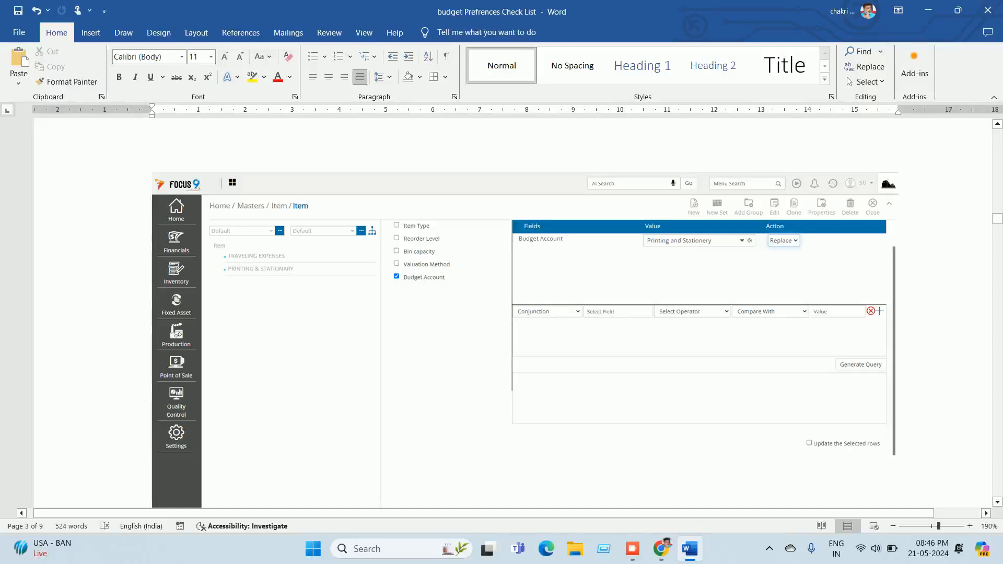
pyautogui.scroll(-12, 502, 314)
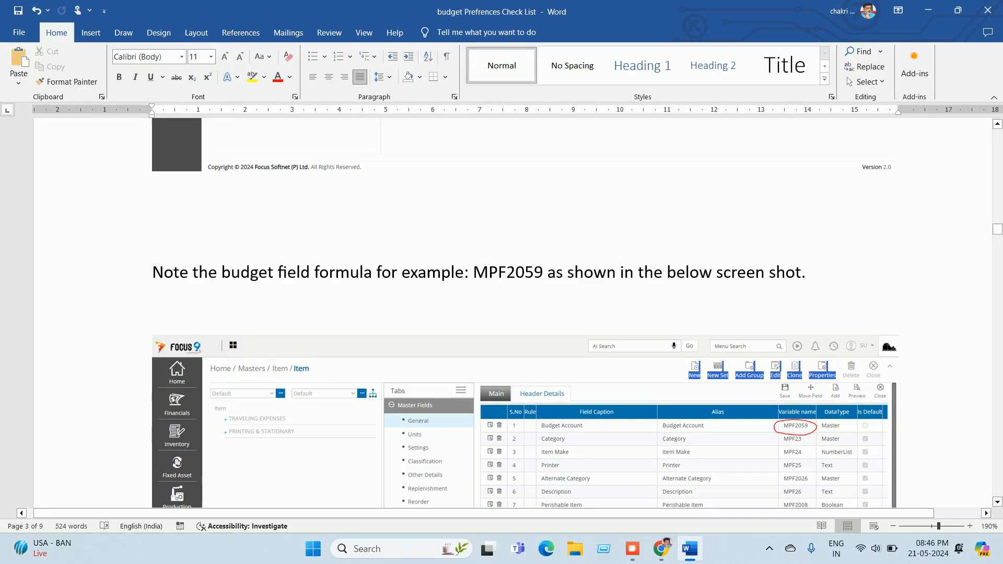
pyautogui.hotkey('shift', 'Right')
pyautogui.hotkey('shift', 'Right')
pyautogui.hotkey('shift', 'Right')
pyautogui.hotkey('shift', 'Right')
pyautogui.hotkey('shift', 'Right')
pyautogui.hotkey('shift', 'Right')
pyautogui.hotkey('shift', 'Right')
pyautogui.hotkey('shift', 'Right')
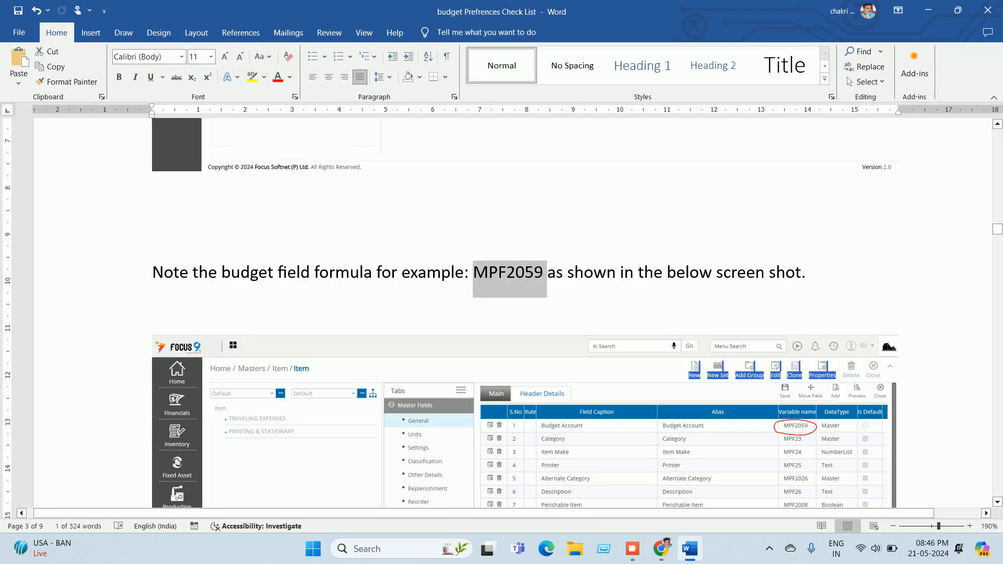
pyautogui.scroll(-1, 501, 314)
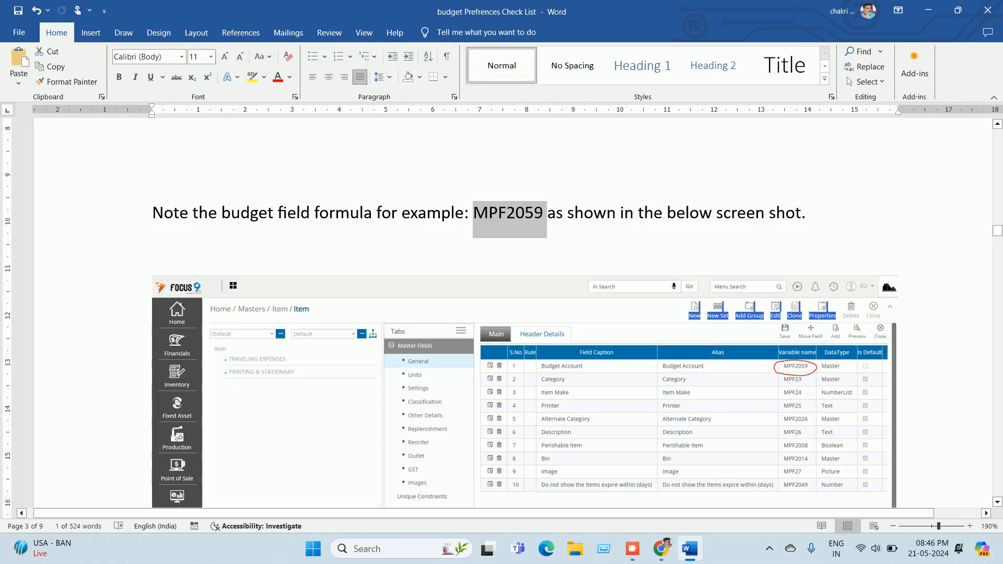
pyautogui.scroll(-15, 512, 313)
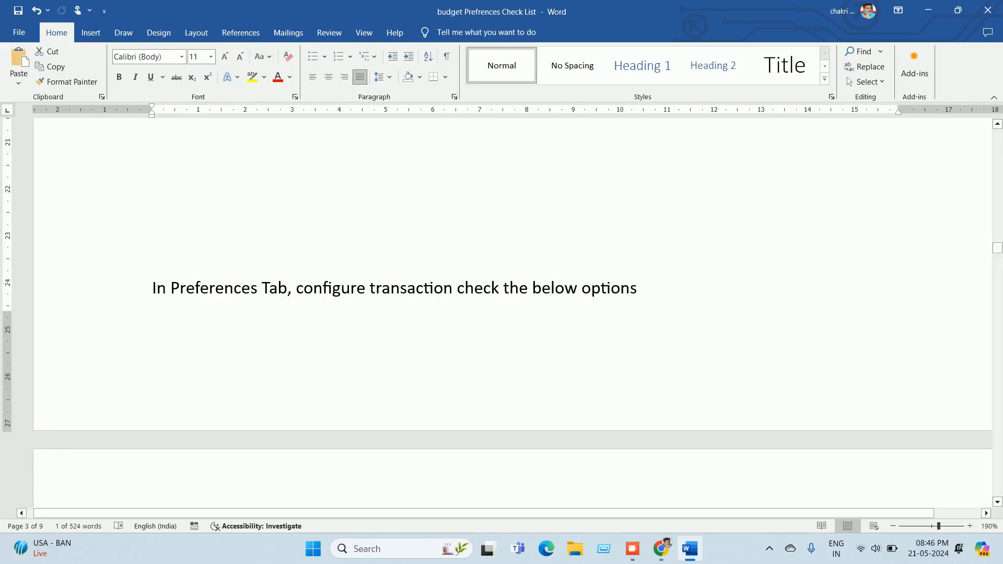
# Step: Scroll to the Budgets settings screenshot, then switch back to Focus 9 in Chrome
pyautogui.scroll(-5, 512, 314)
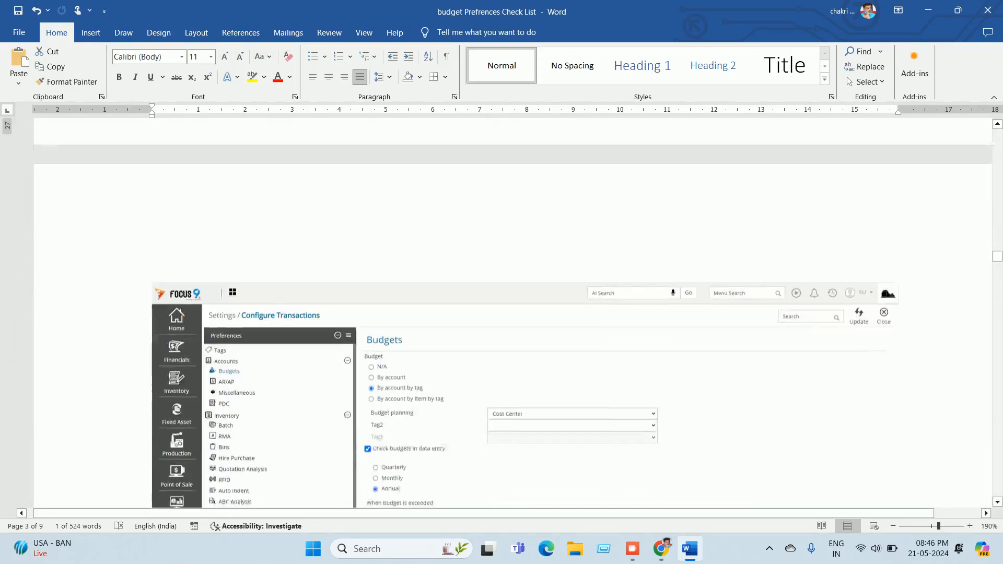
pyautogui.scroll(-3, 512, 313)
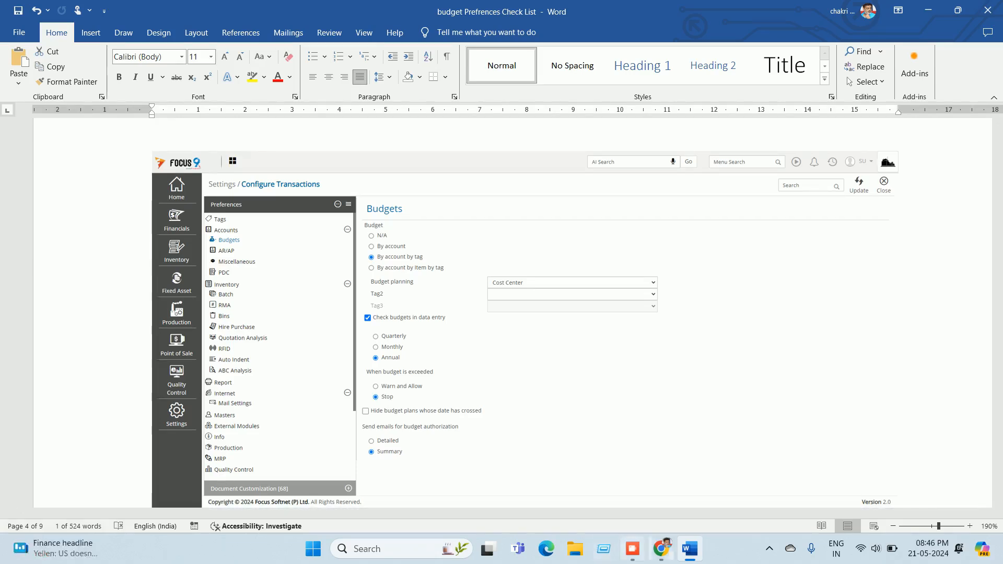
pyautogui.click(661, 548)
# Step: Close the Item master and open Settings > Configure Transactions
pyautogui.click(957, 126)
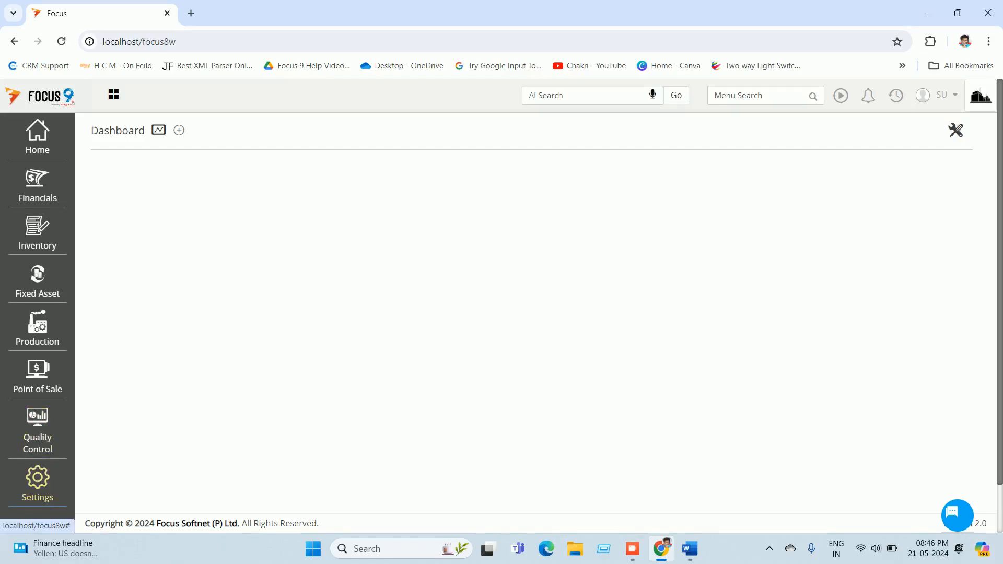
pyautogui.click(38, 478)
pyautogui.click(134, 142)
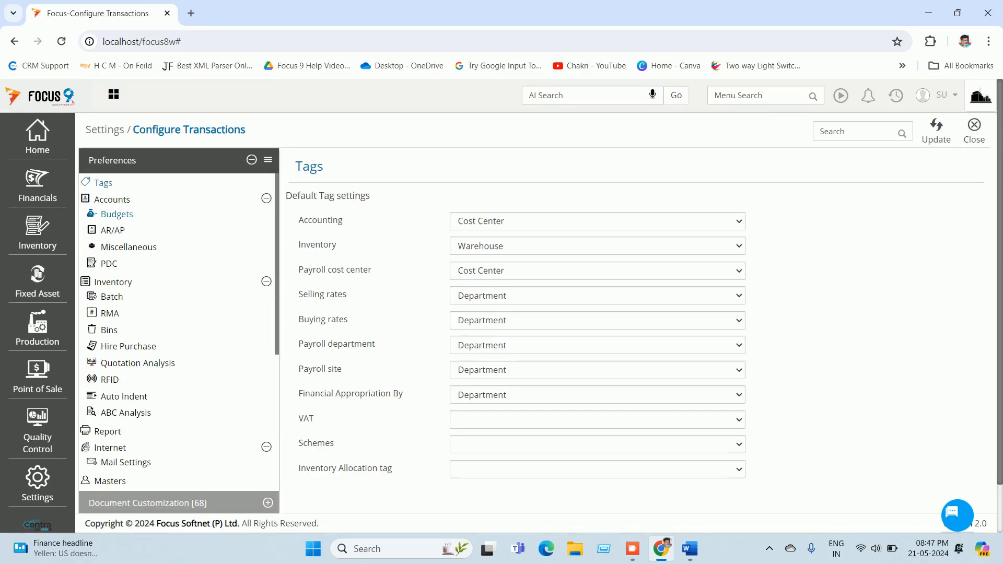
# Step: Browse the Budgets, Accounts and Tags preferences, ending on Budgets set to By account by tag
pyautogui.click(116, 215)
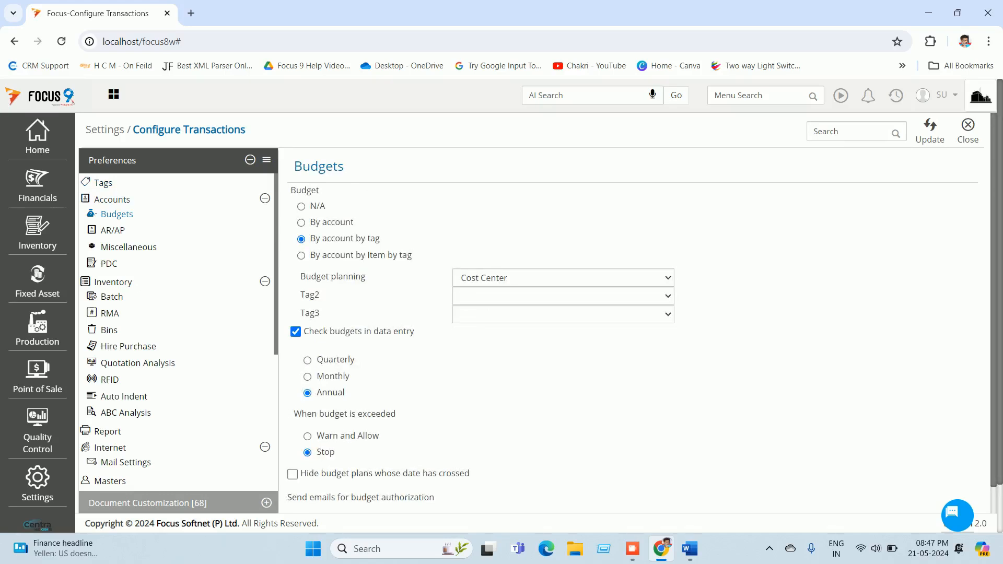
pyautogui.click(111, 199)
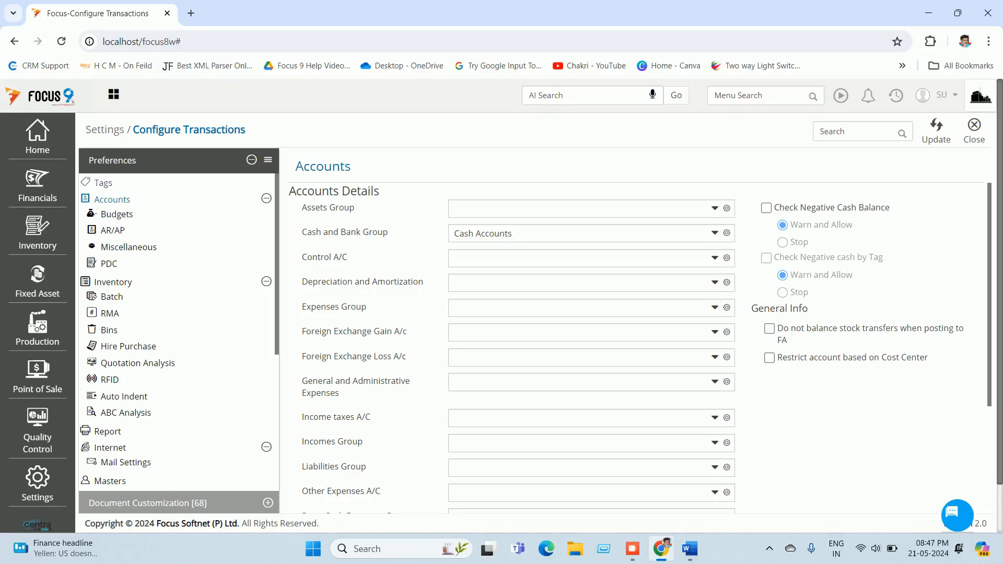
pyautogui.click(103, 183)
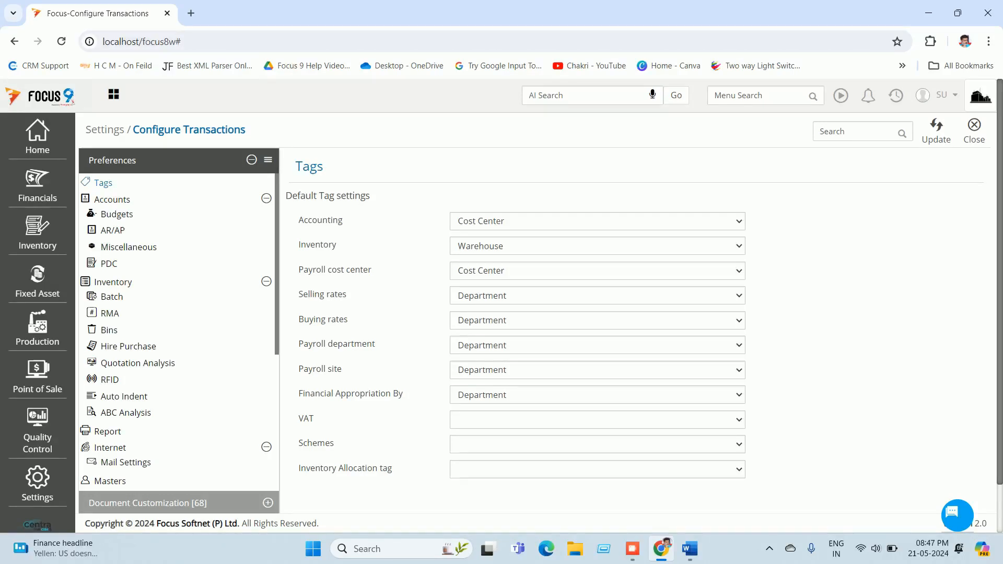
pyautogui.click(117, 214)
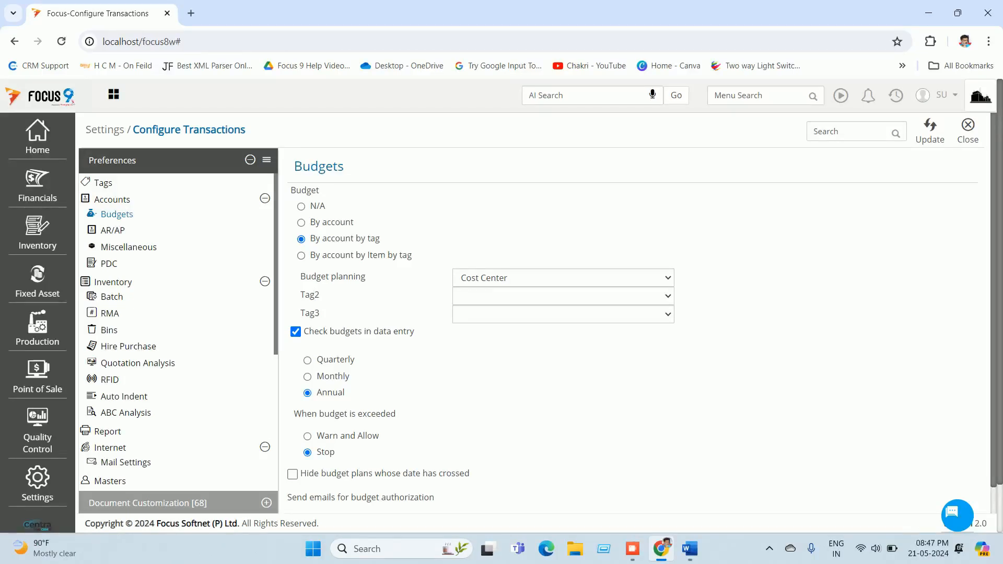
# Step: Keep Cost Center as the budget planning tag in the Budgets preferences
pyautogui.click(564, 278)
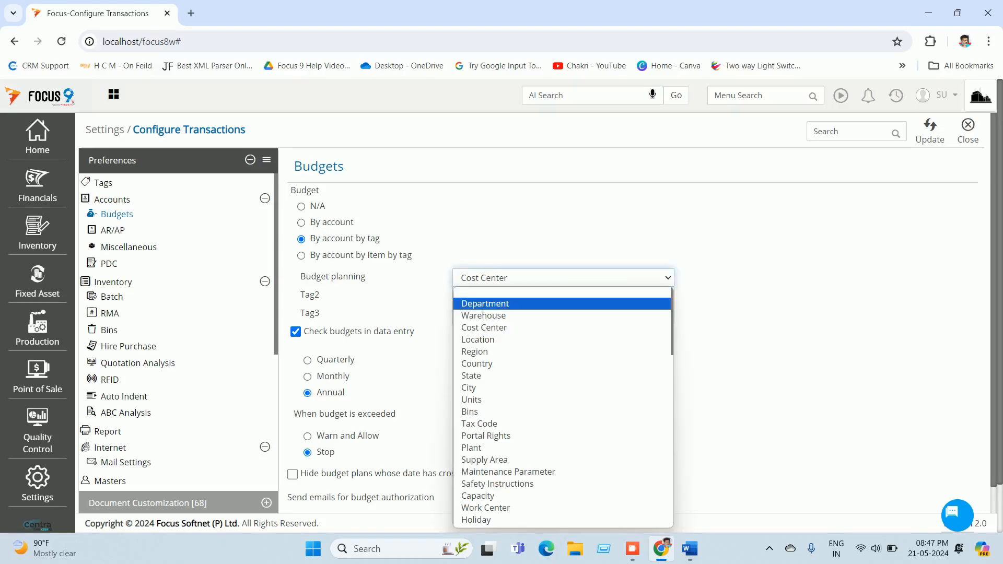
pyautogui.click(485, 328)
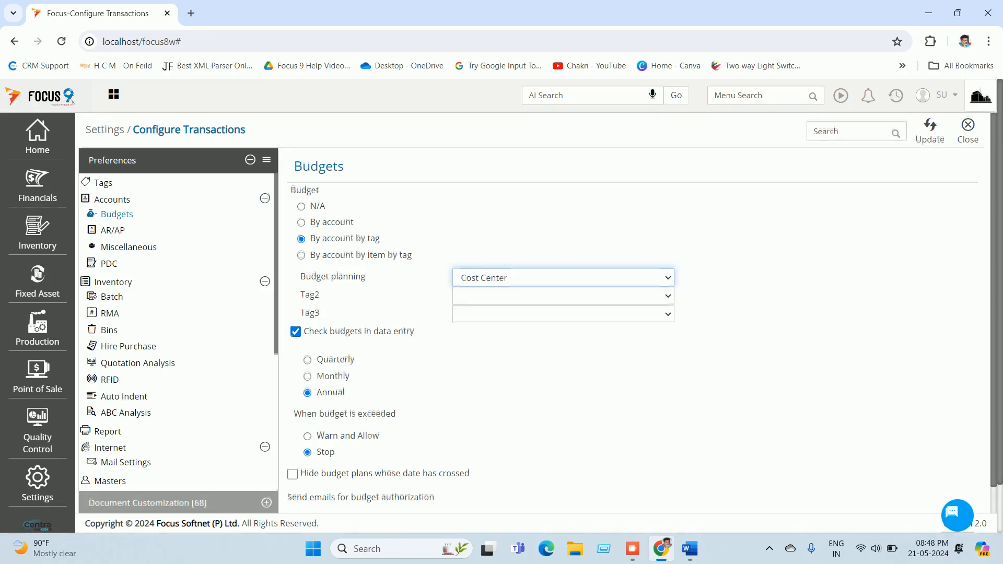
pyautogui.scroll(-1, 538, 314)
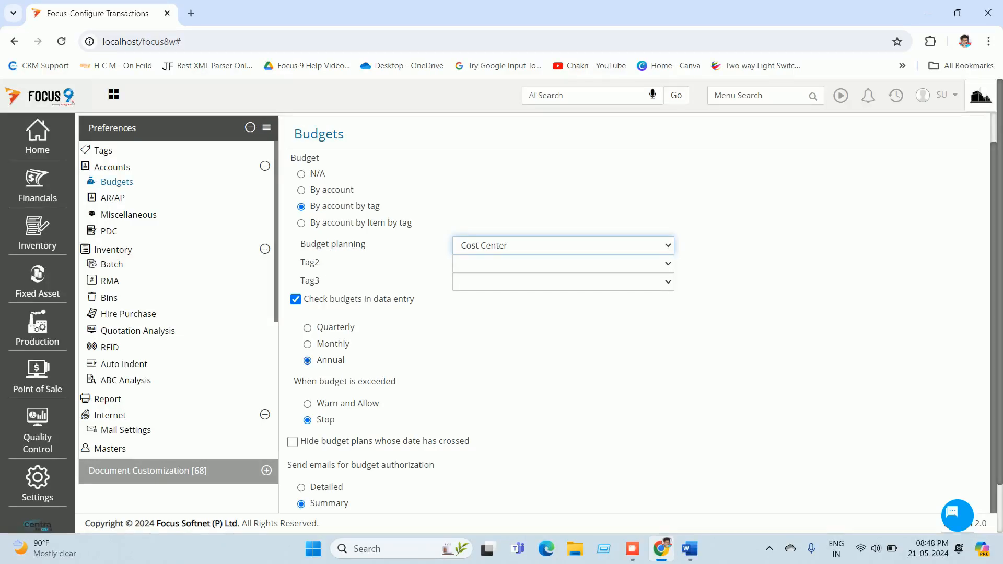
pyautogui.scroll(-2, 537, 313)
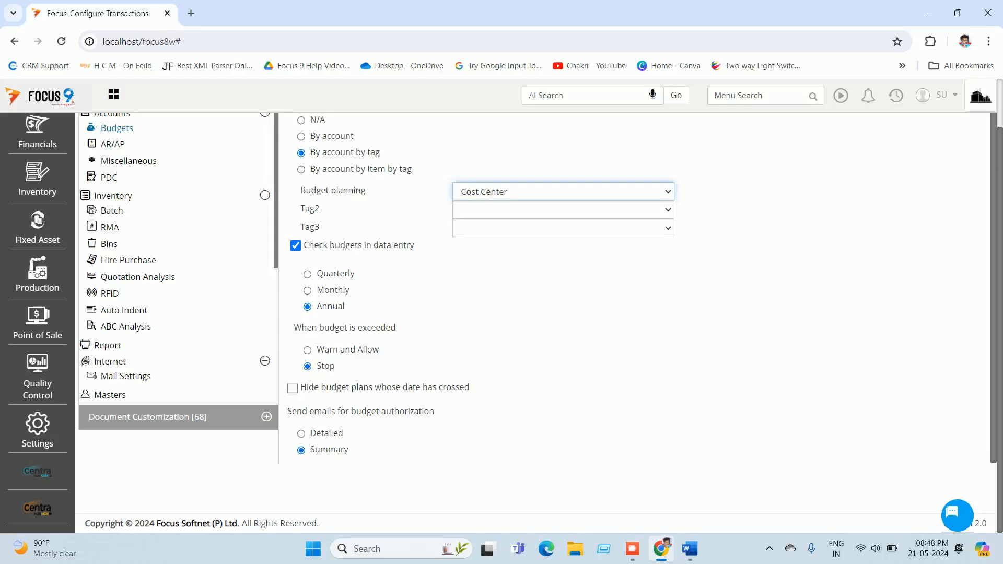
pyautogui.scroll(1, 533, 287)
pyautogui.scroll(1, 533, 287)
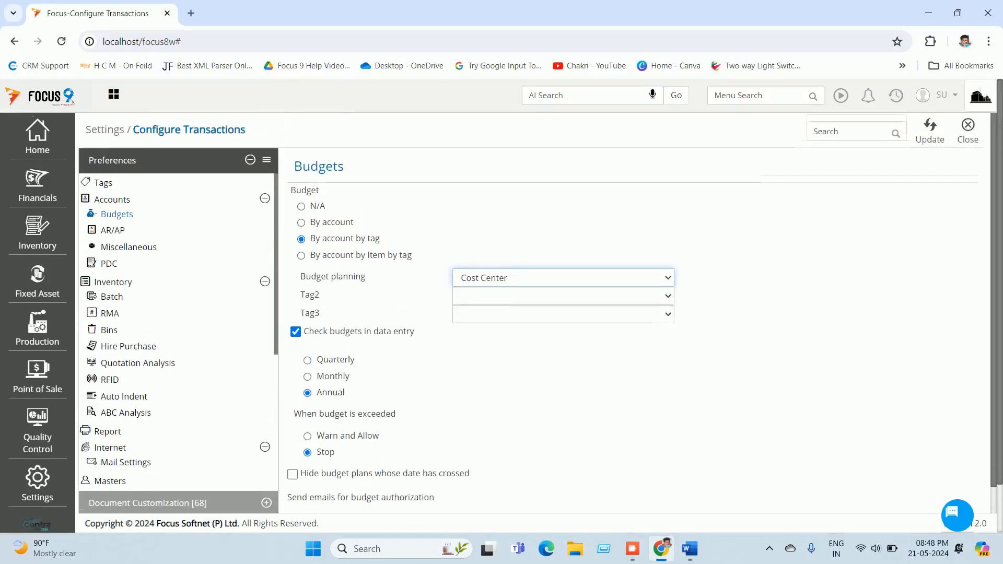
# Step: Save the Budgets preferences, close Configure Transactions, and bring the Word checklist forward
pyautogui.click(930, 131)
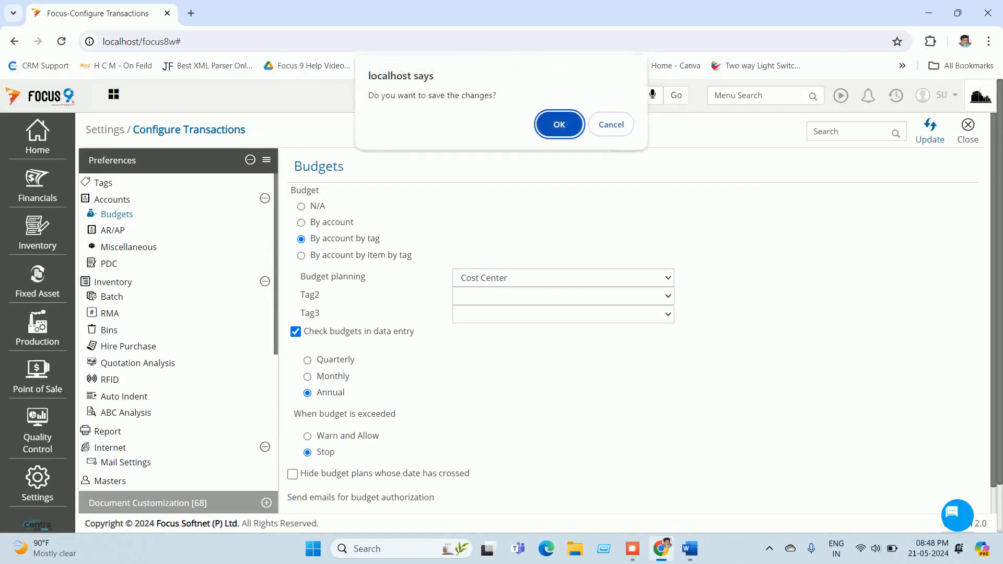
pyautogui.click(559, 122)
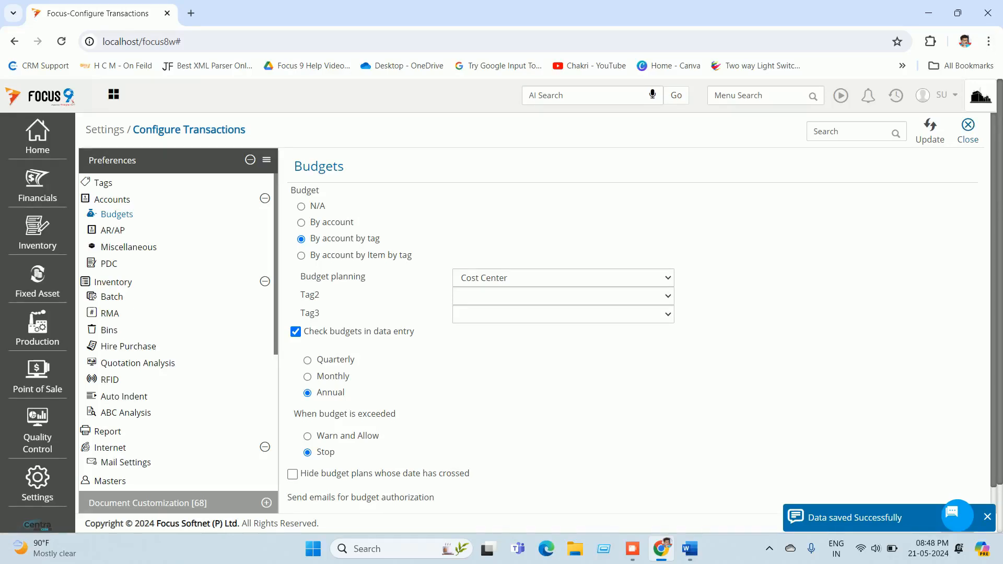
pyautogui.click(968, 130)
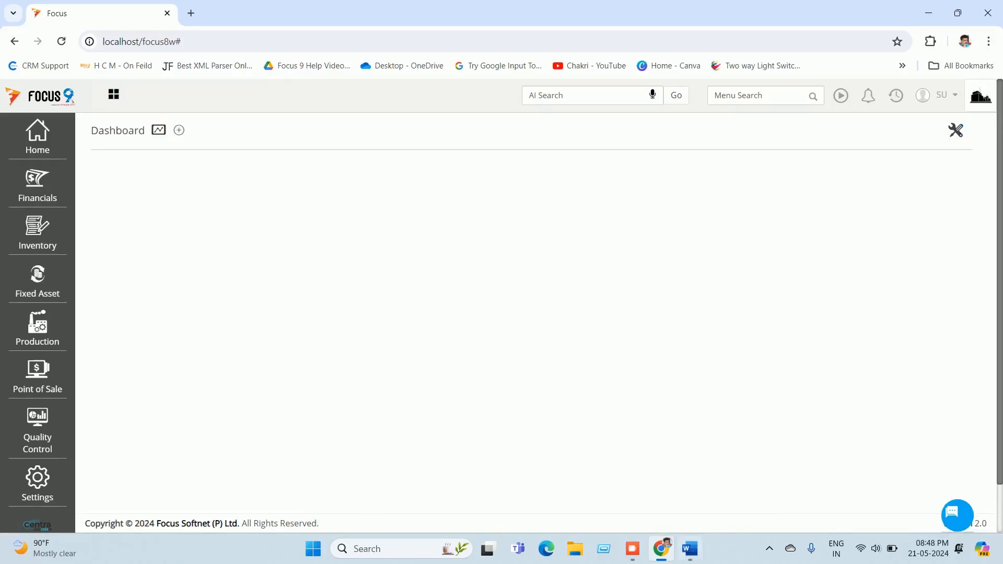
pyautogui.click(690, 549)
# Step: Read down the Word checklist, then return to Focus 9 and open the Financials menu
pyautogui.scroll(-4, 524, 312)
pyautogui.scroll(-1, 524, 312)
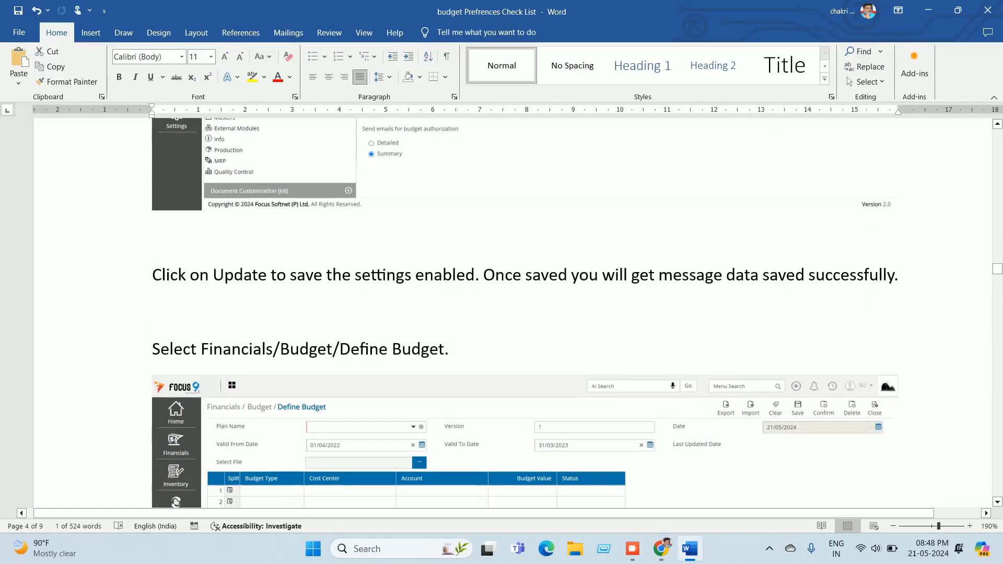
pyautogui.scroll(-4, 524, 312)
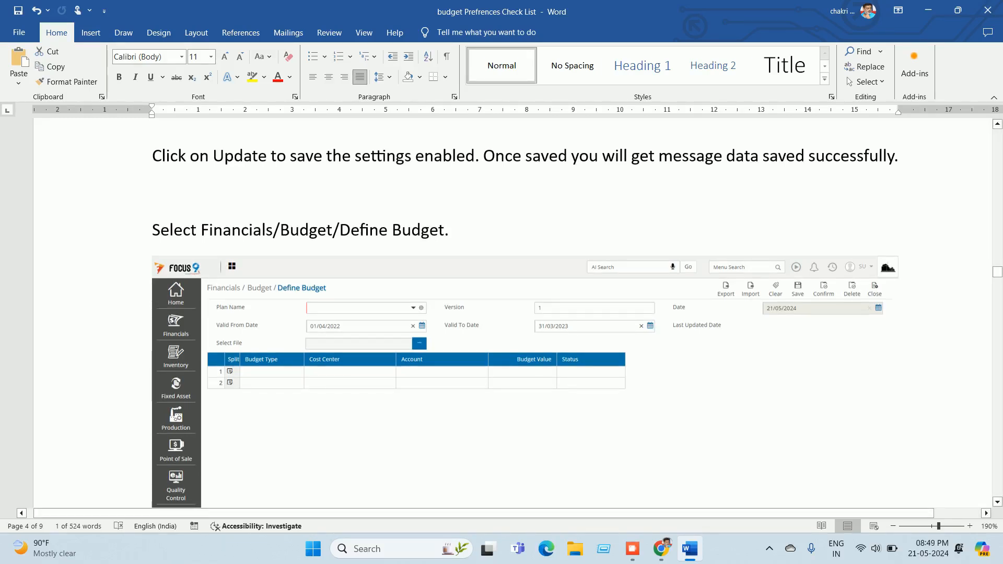
pyautogui.click(661, 549)
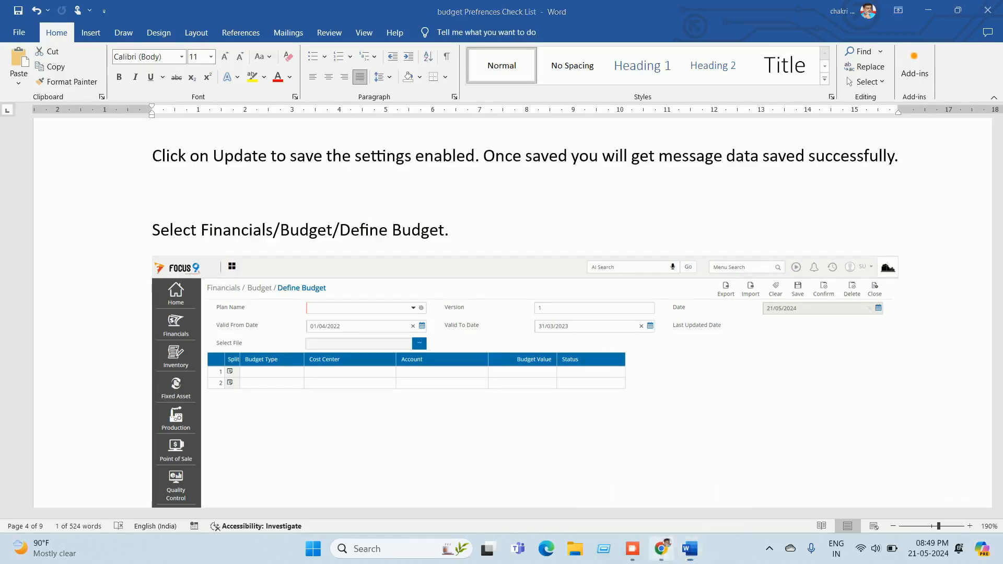
pyautogui.click(37, 183)
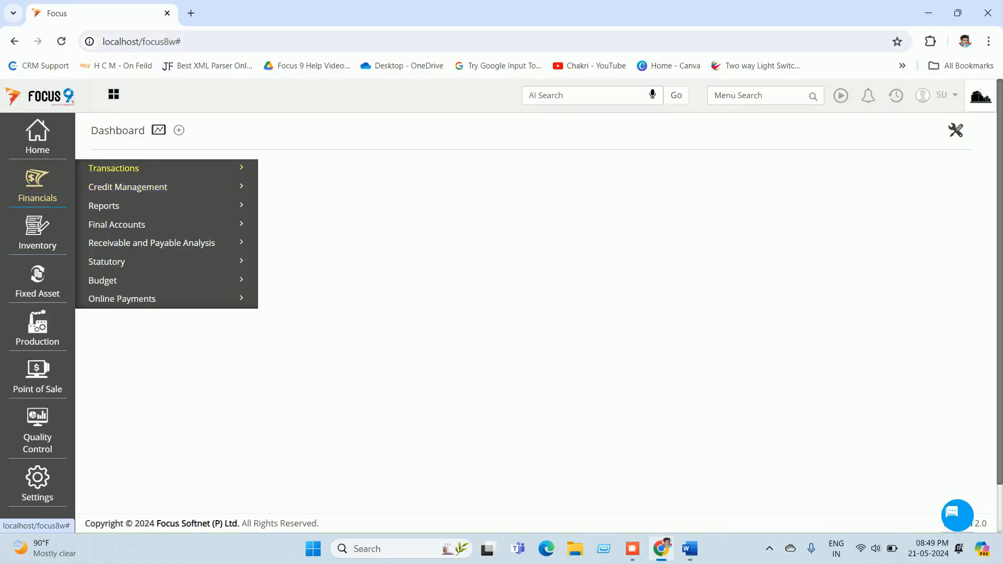
# Step: Open Budget > Define Budget and load plan 2024-2025, totalling 7,00,000.00 authorized
pyautogui.click(104, 280)
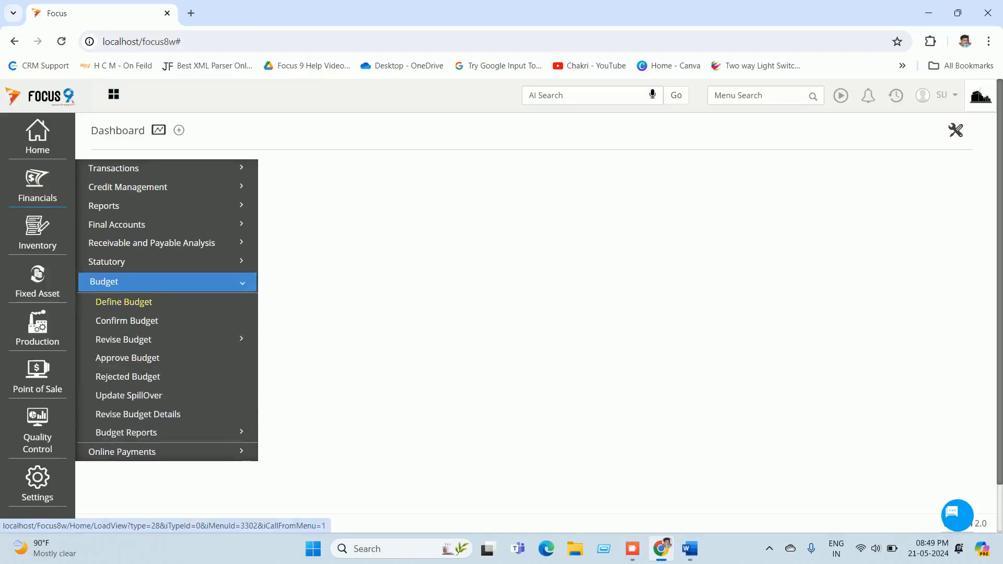
pyautogui.click(124, 302)
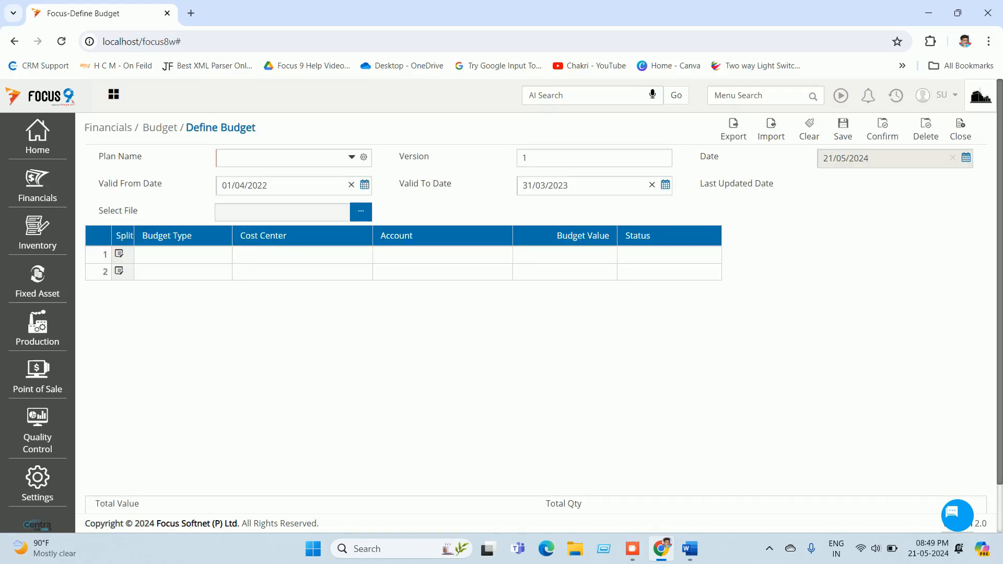
pyautogui.click(351, 157)
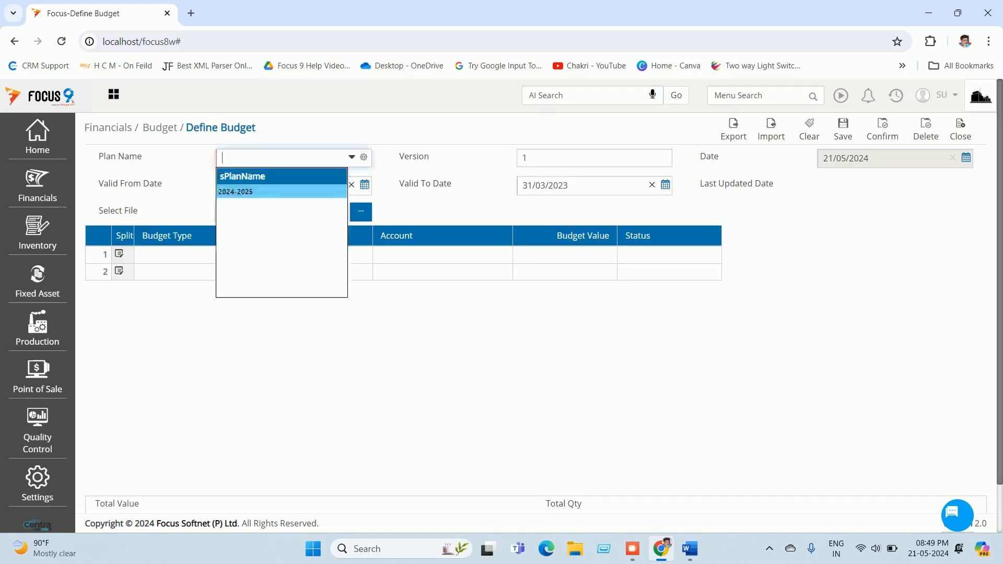
pyautogui.press('Return')
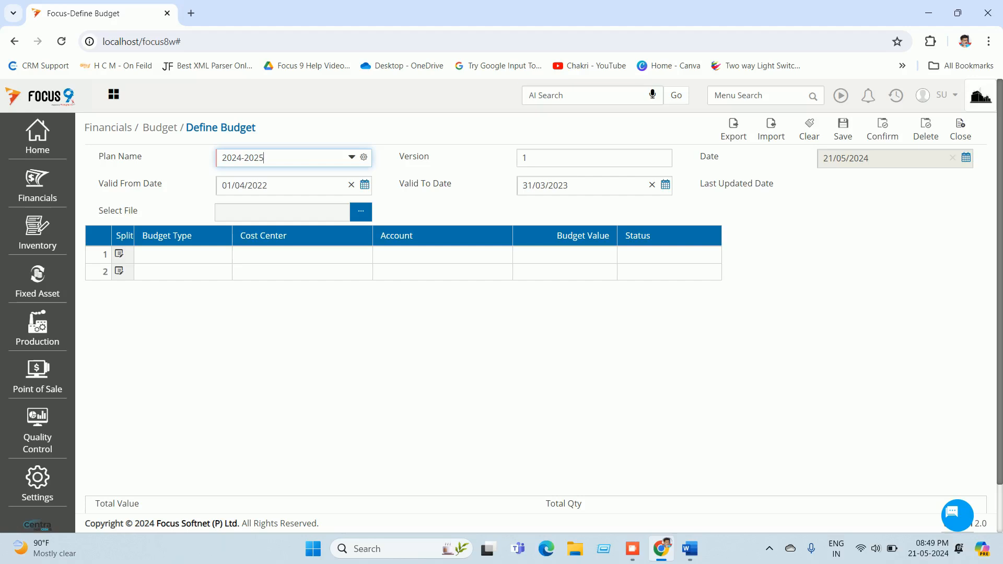
pyautogui.press('Tab')
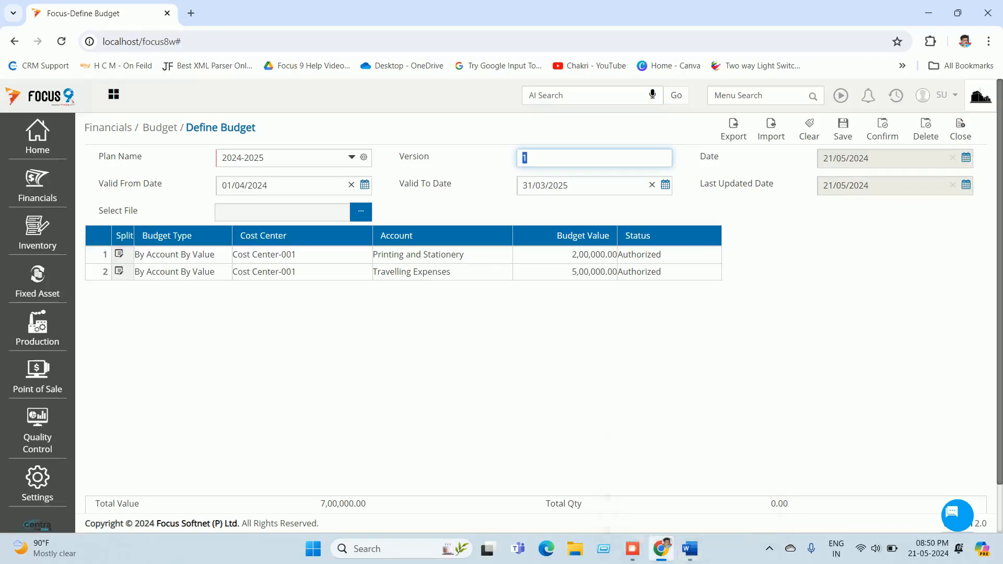
pyautogui.click(690, 549)
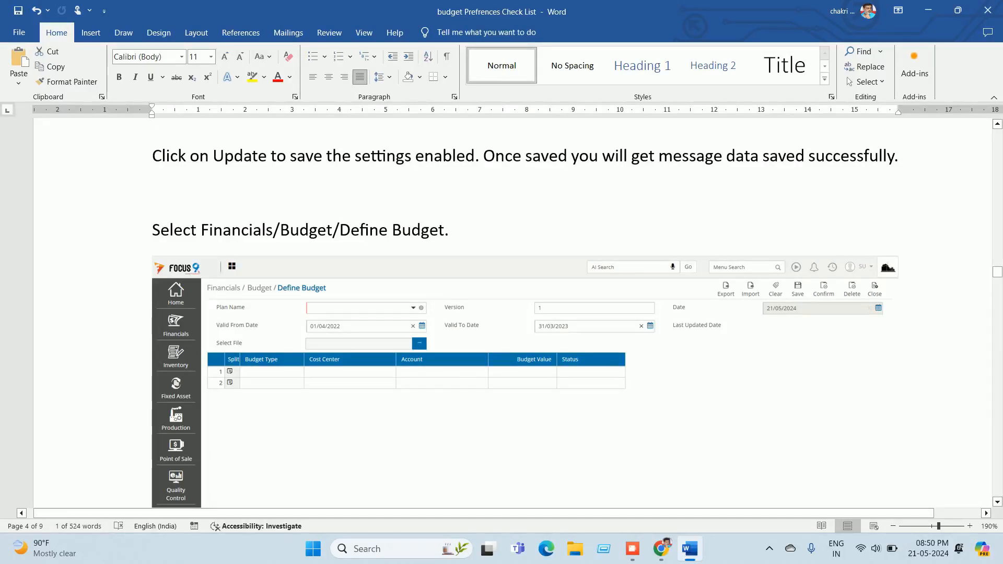
# Step: Read the Word guide's 'After defining budget' section, then return to the Define Budget form
pyautogui.scroll(-10, 513, 314)
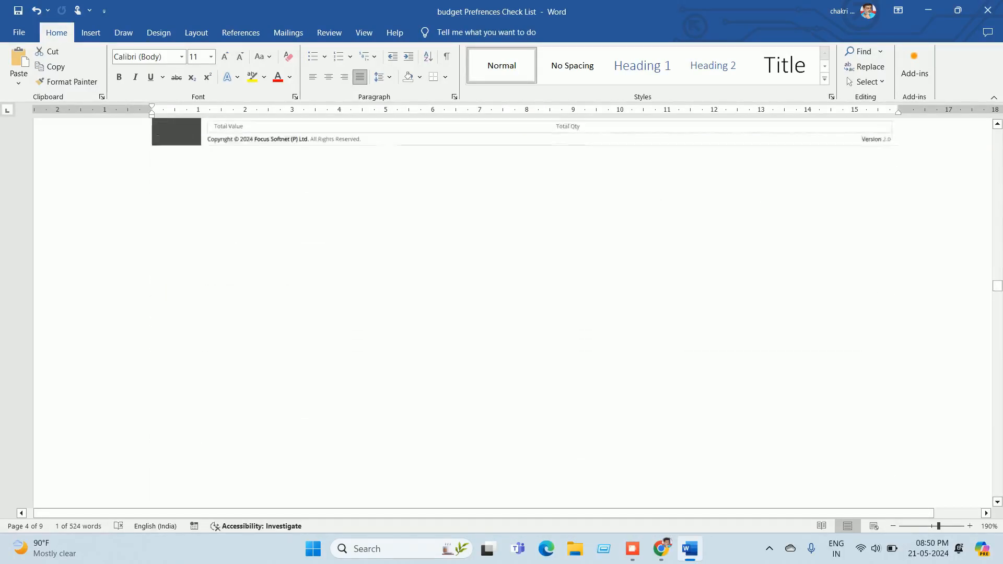
pyautogui.scroll(-5, 512, 313)
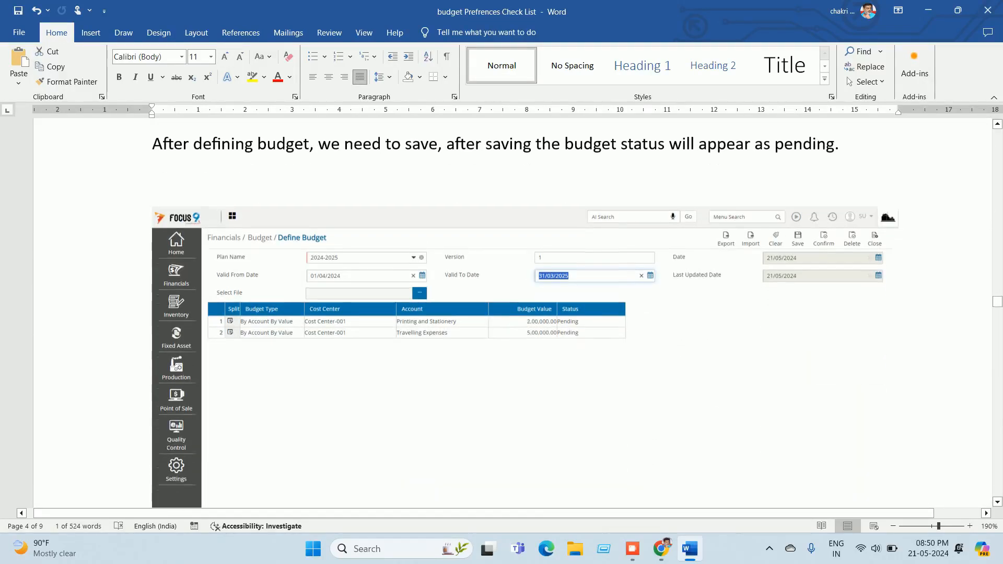
pyautogui.scroll(1, 513, 313)
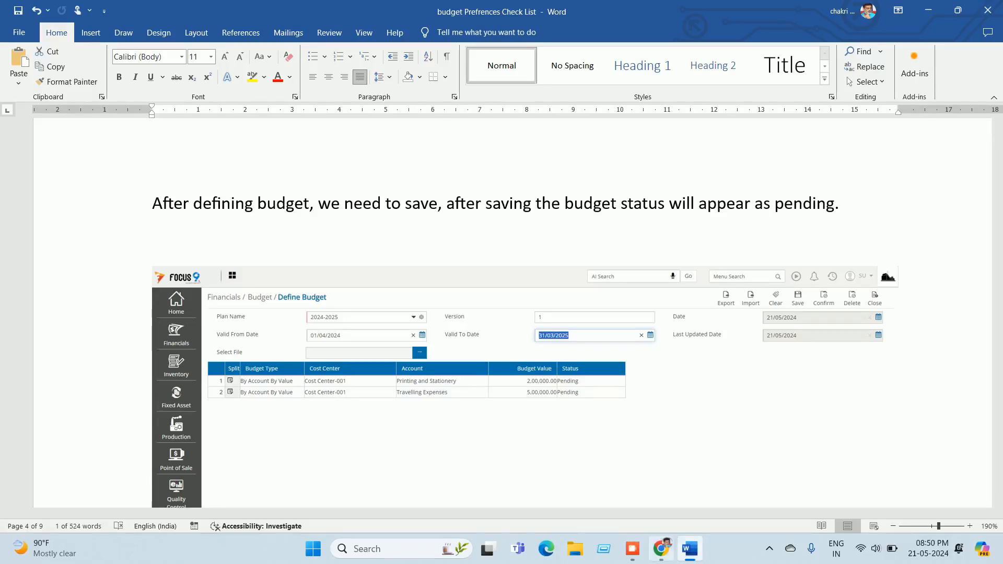
pyautogui.click(661, 549)
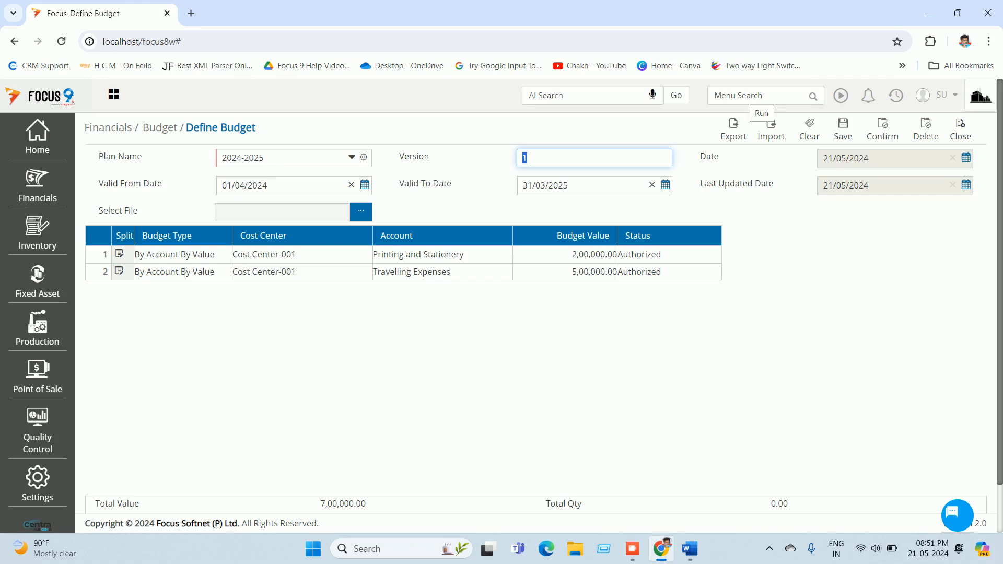
# Step: Close the Define Budget form and scroll the Word guide to the purchase order settings
pyautogui.moveTo(689, 549)
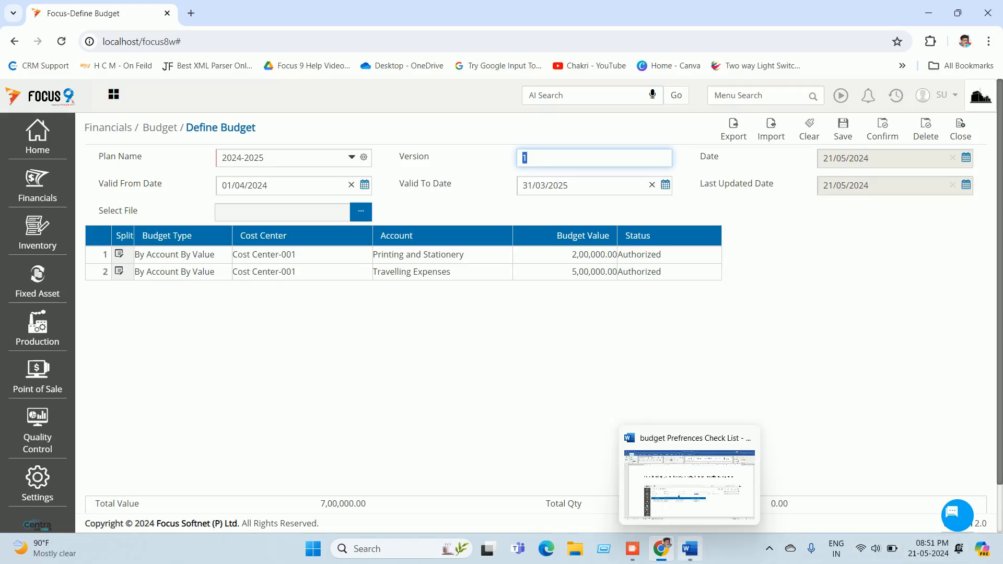
pyautogui.click(960, 129)
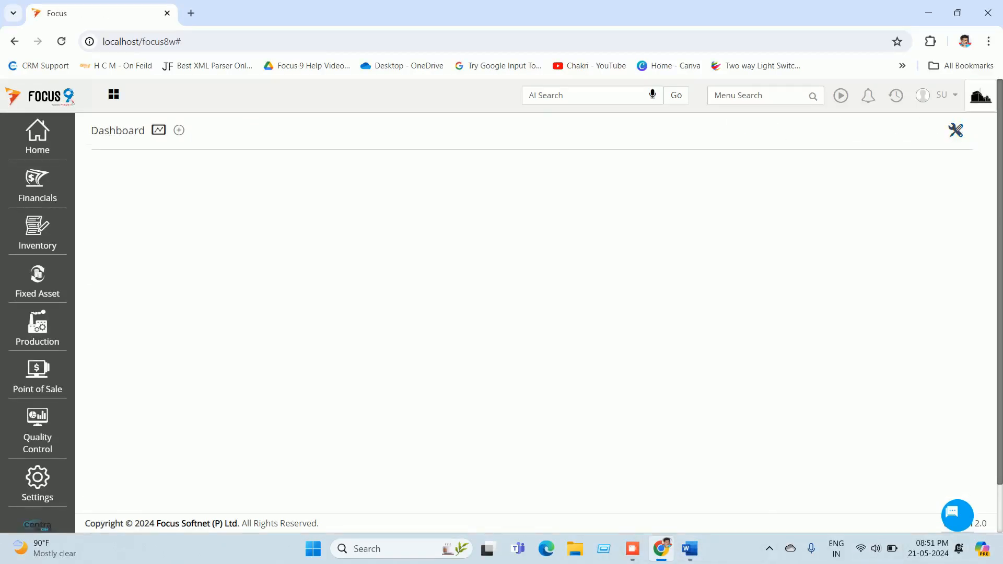
pyautogui.click(690, 548)
pyautogui.scroll(-7, 522, 314)
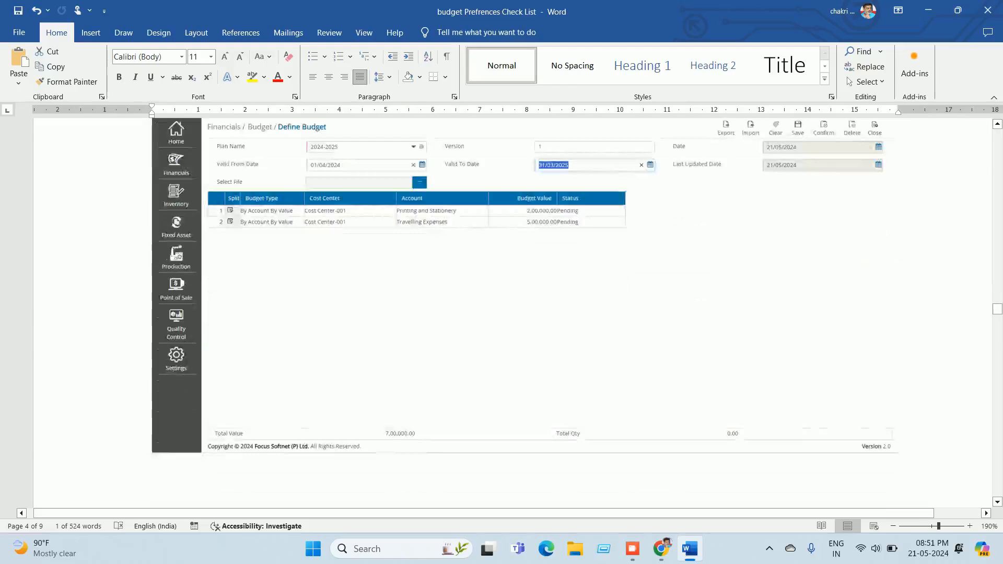
pyautogui.scroll(-8, 522, 314)
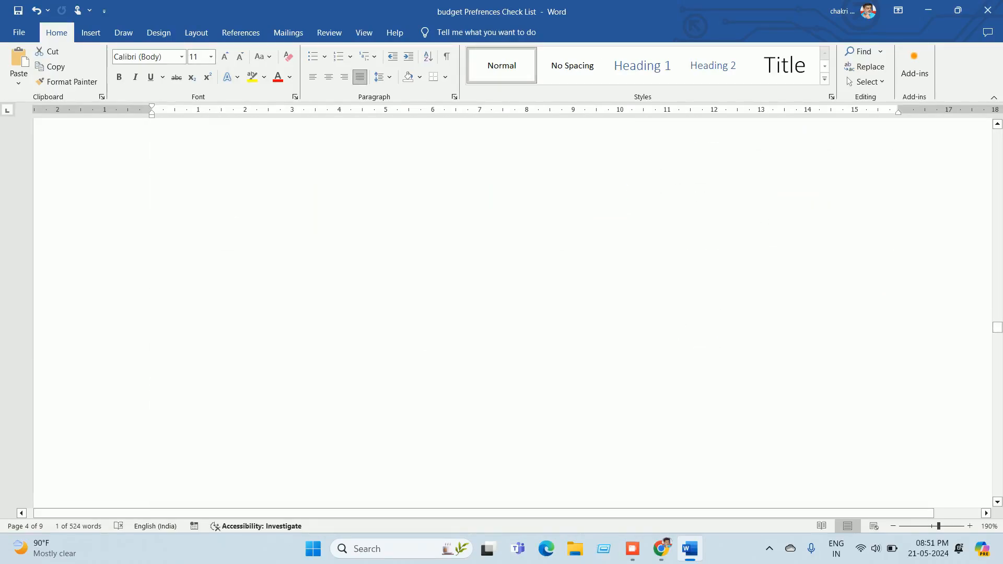
pyautogui.scroll(-3, 512, 313)
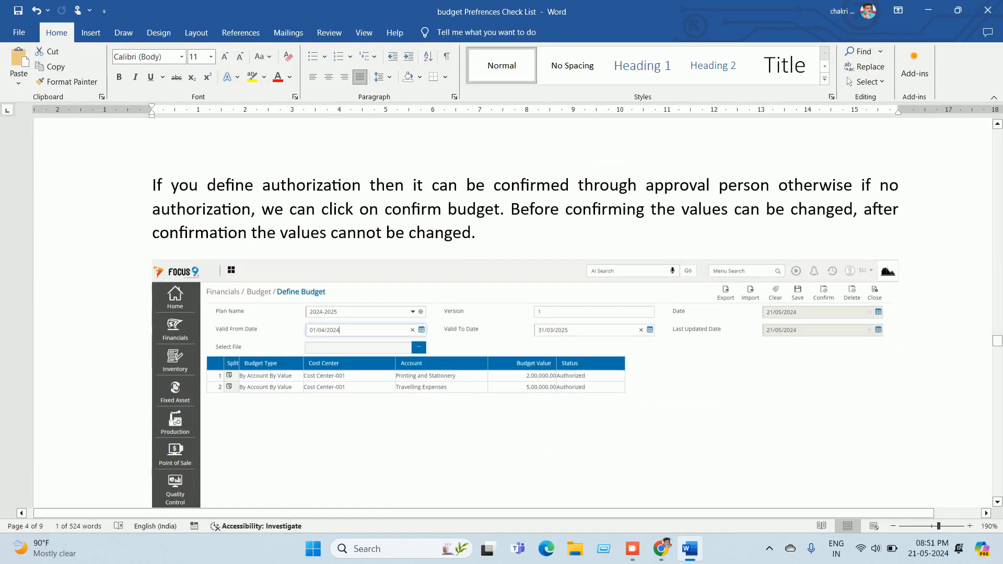
pyautogui.scroll(-9, 522, 314)
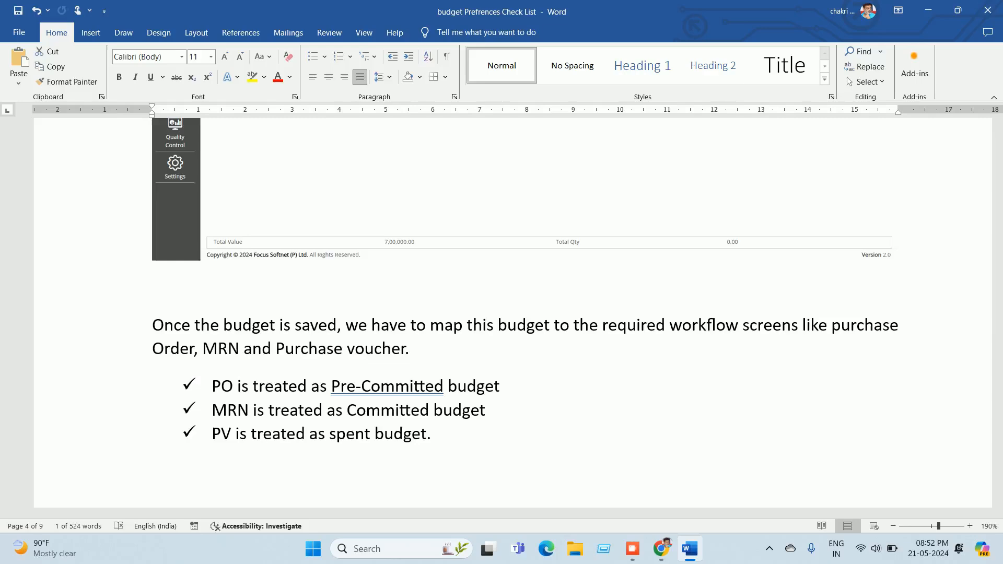
pyautogui.scroll(-10, 501, 313)
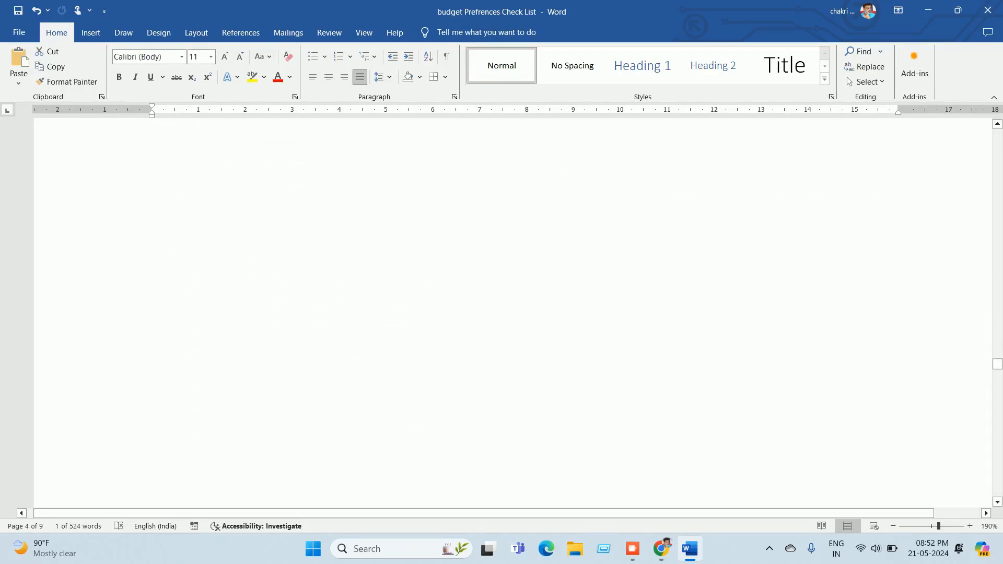
pyautogui.scroll(-5, 502, 313)
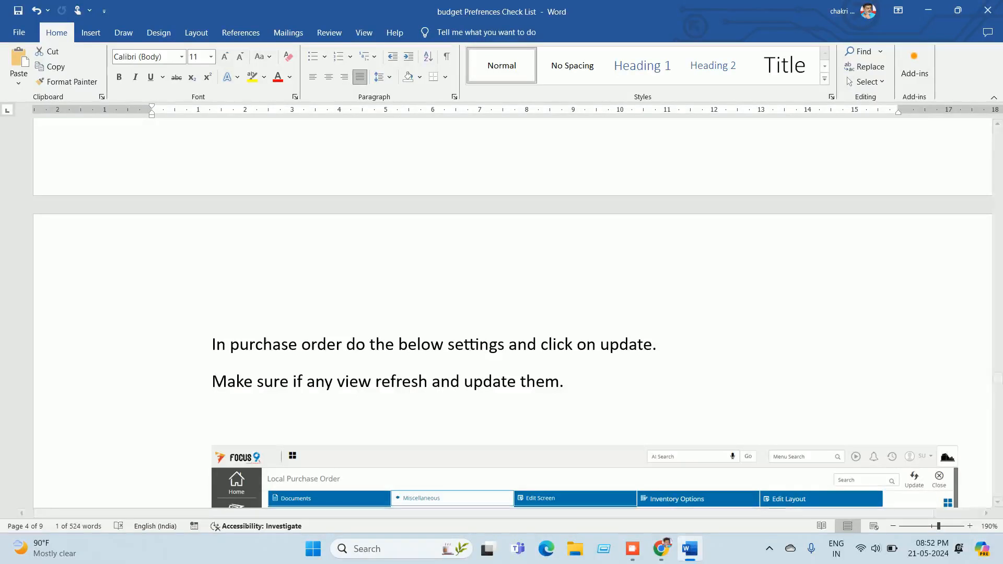
# Step: Find Design Workflow via a 'des' menu search and select the Purchase Flow workflow
pyautogui.click(661, 549)
pyautogui.click(755, 96)
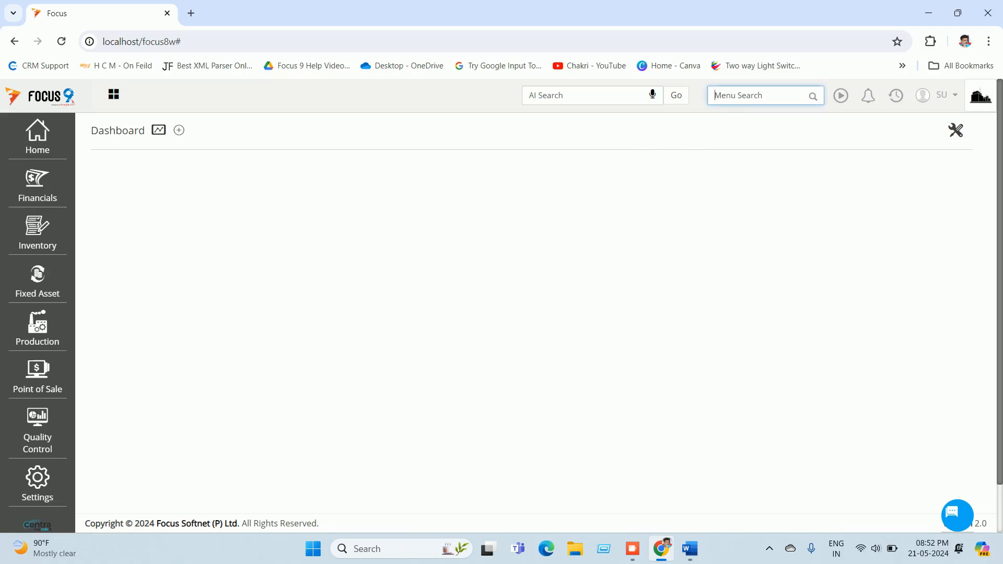
pyautogui.write('e')
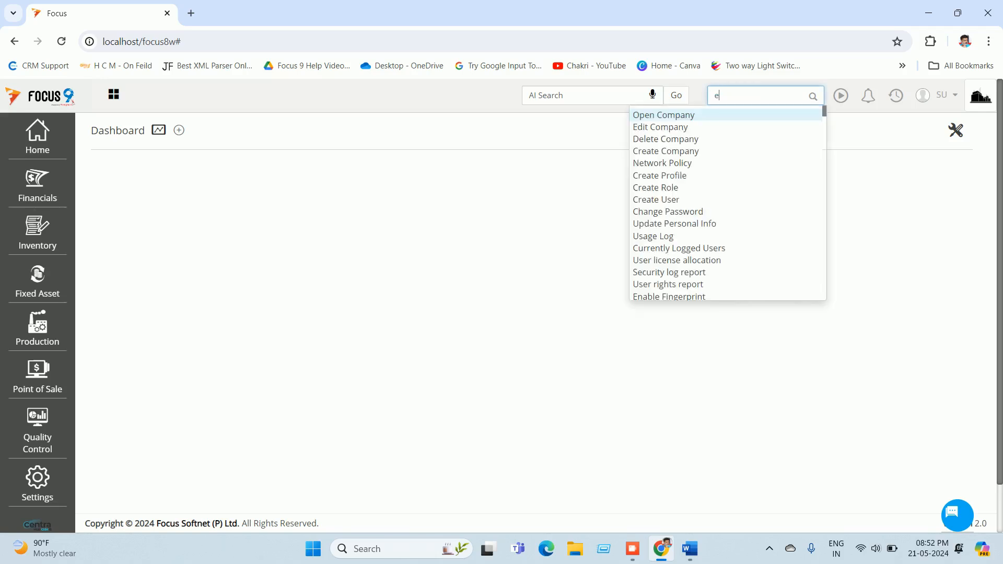
pyautogui.press('BackSpace')
pyautogui.write('des')
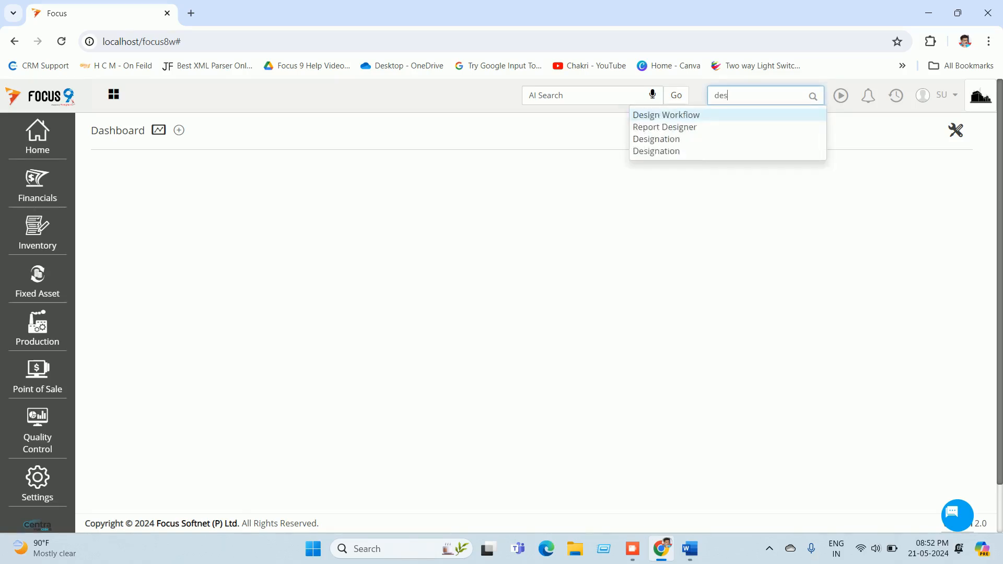
pyautogui.press('Return')
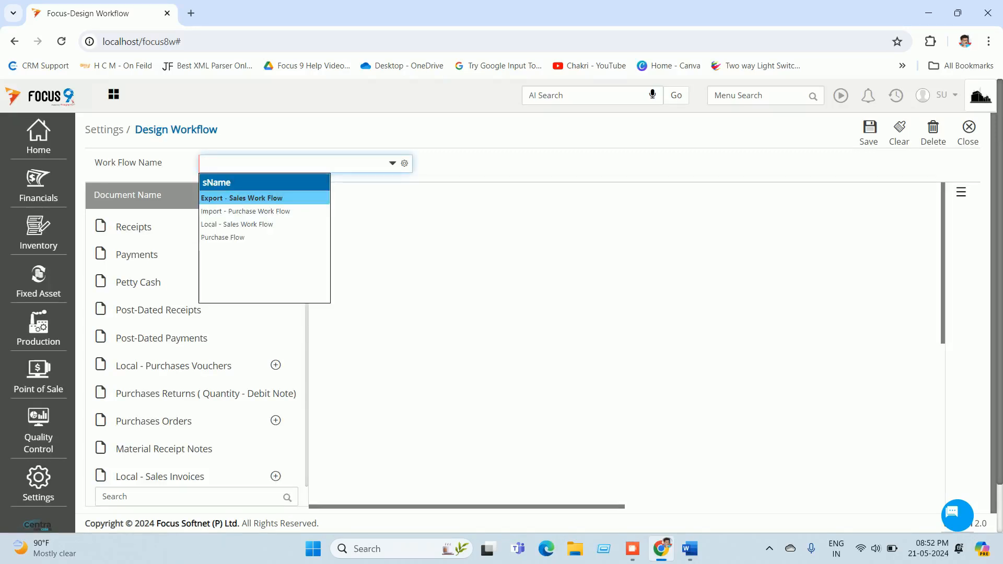
pyautogui.click(223, 238)
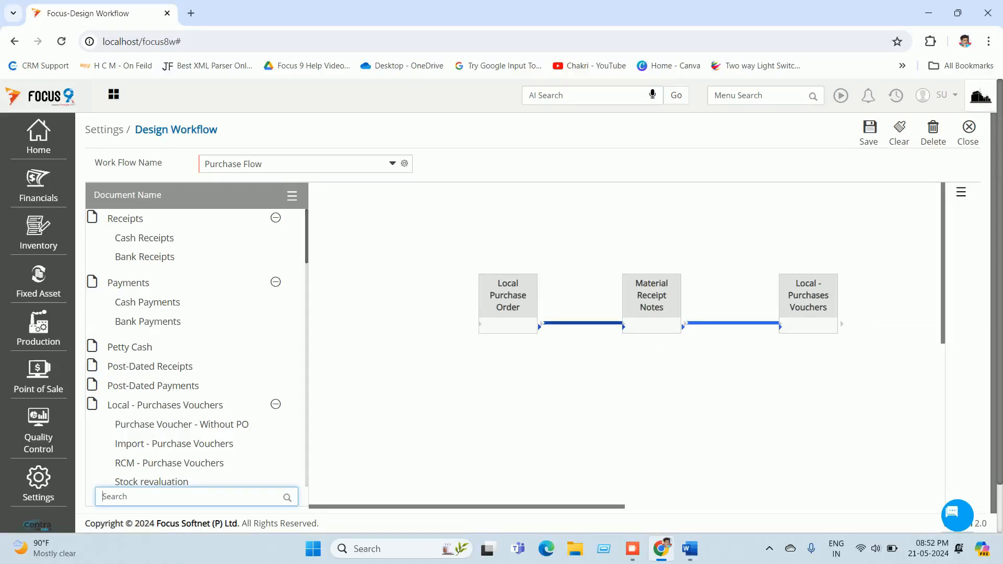
# Step: Inspect the order-to-receipt and receipt-to-voucher link settings, then close the workflow designer
pyautogui.click(583, 323)
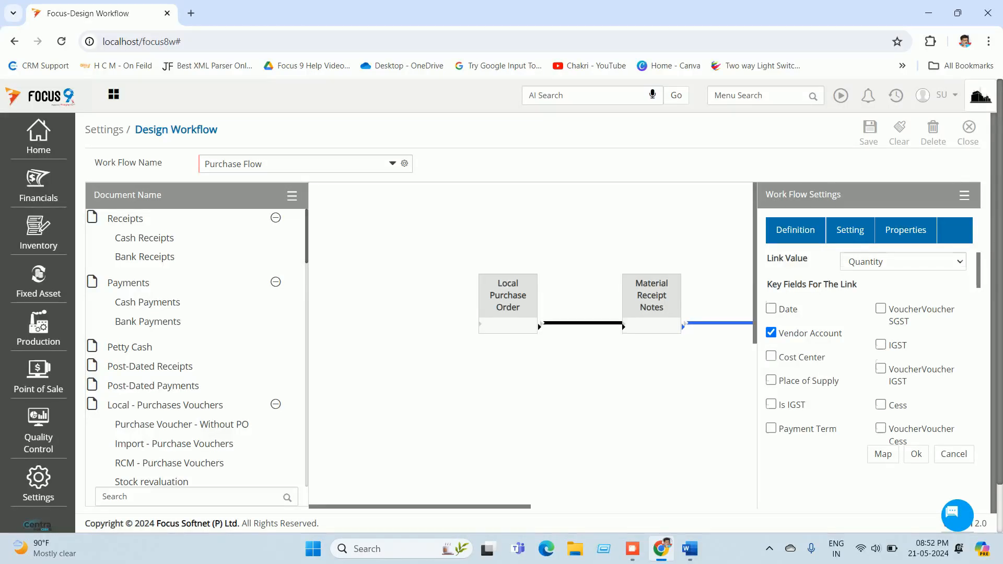
pyautogui.scroll(-6, 862, 350)
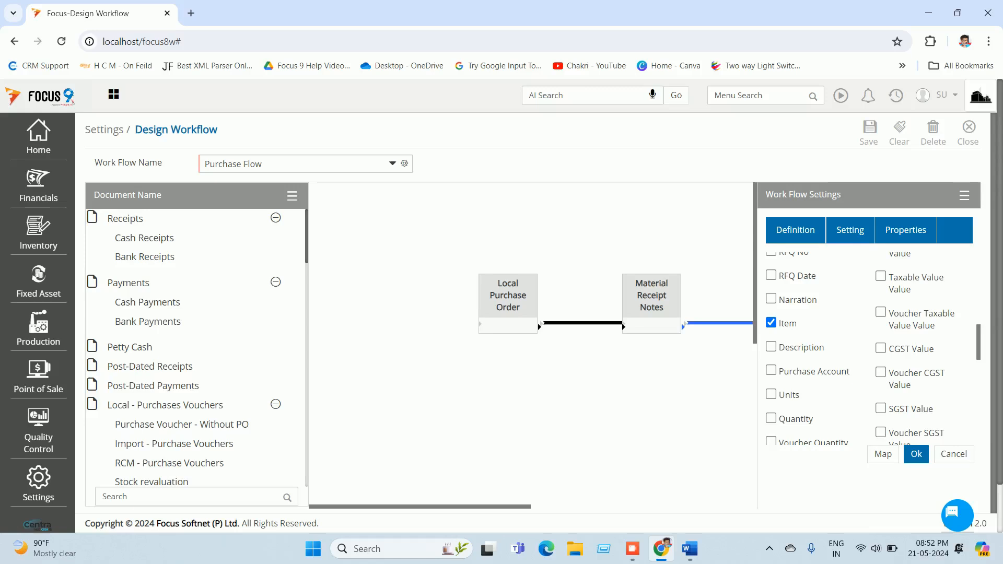
pyautogui.click(916, 454)
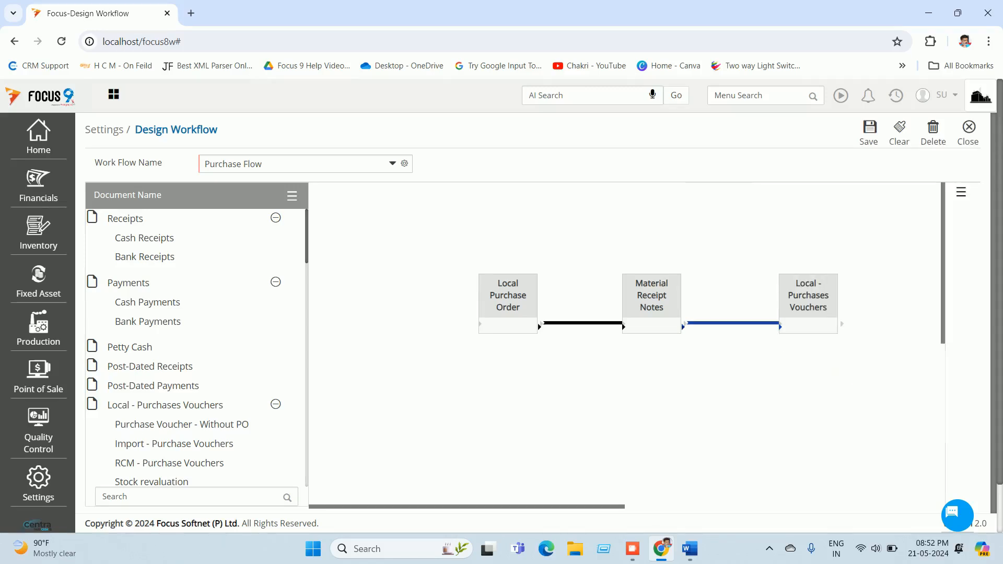
pyautogui.click(583, 323)
pyautogui.scroll(3, 867, 345)
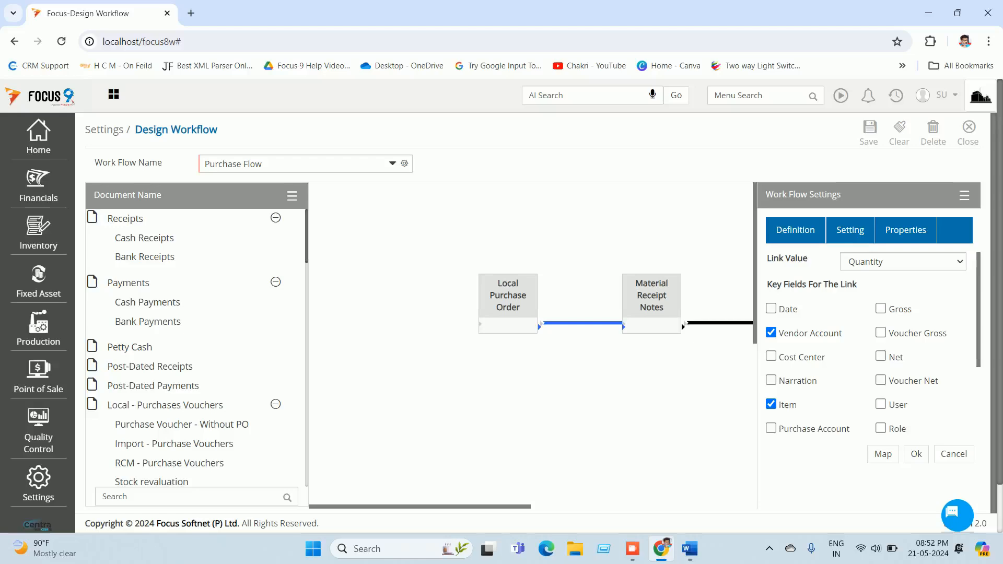
pyautogui.click(954, 454)
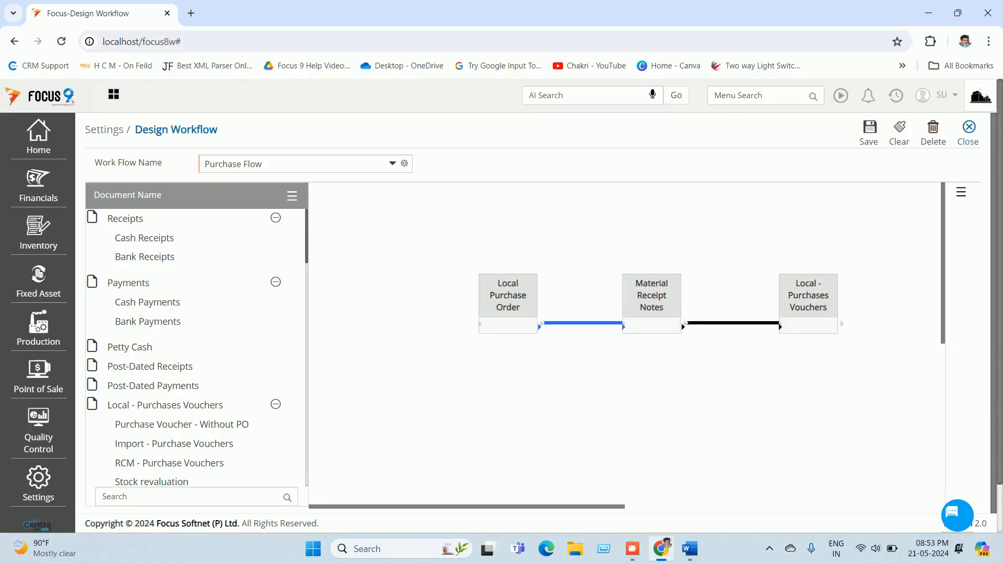
pyautogui.click(968, 133)
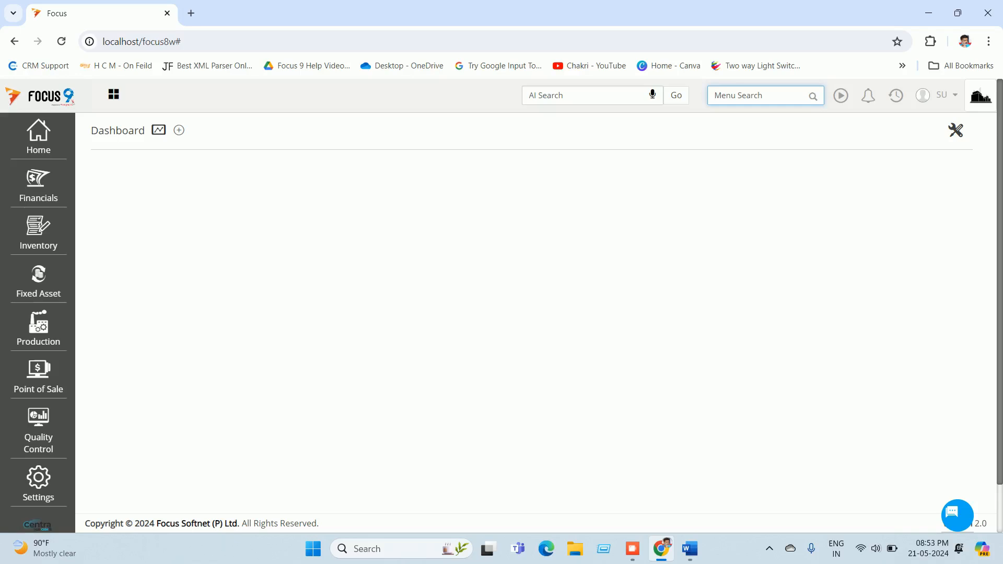
# Step: Search 'local' and open the Local Purchase Order document settings
pyautogui.write('lo')
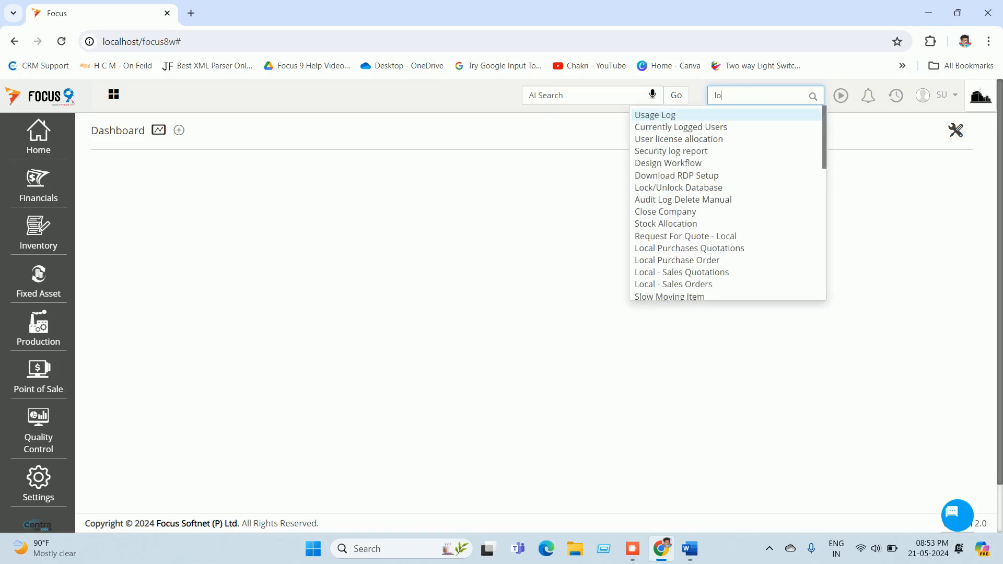
pyautogui.write('cal')
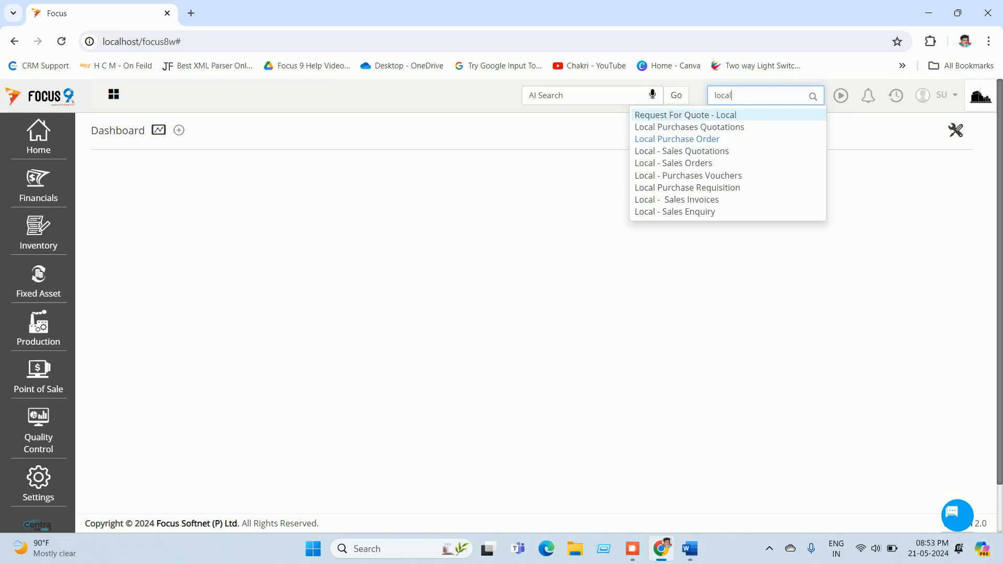
pyautogui.press('Return')
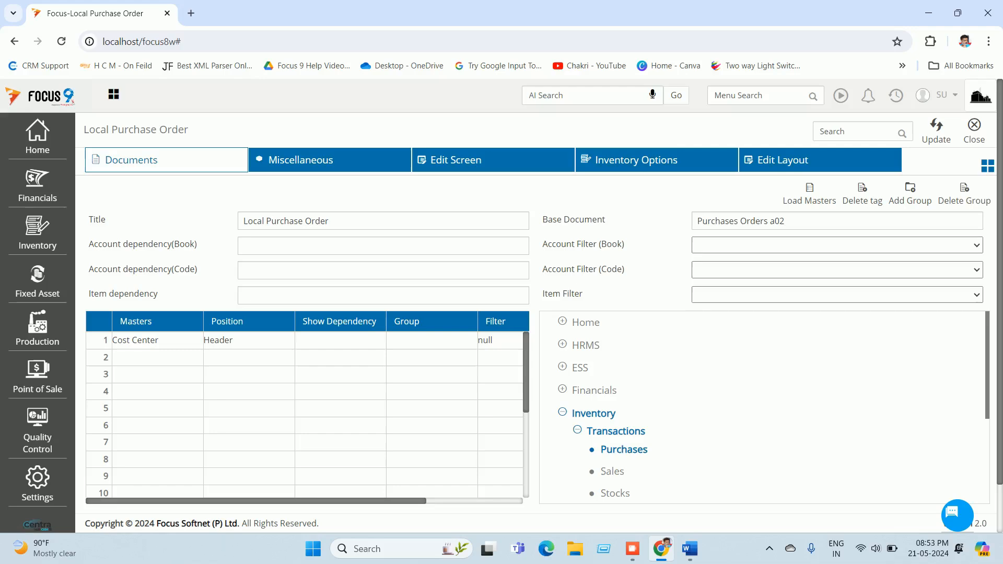
# Step: Set Local Purchase Order's Check Budget to Precommitted on the Miscellaneous tab and save
pyautogui.click(300, 160)
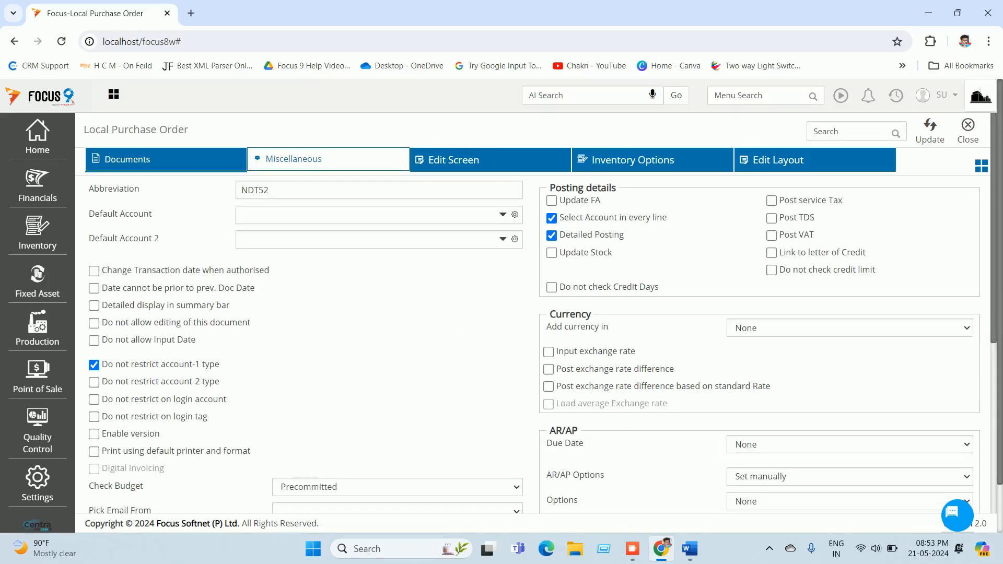
pyautogui.scroll(-1, 533, 314)
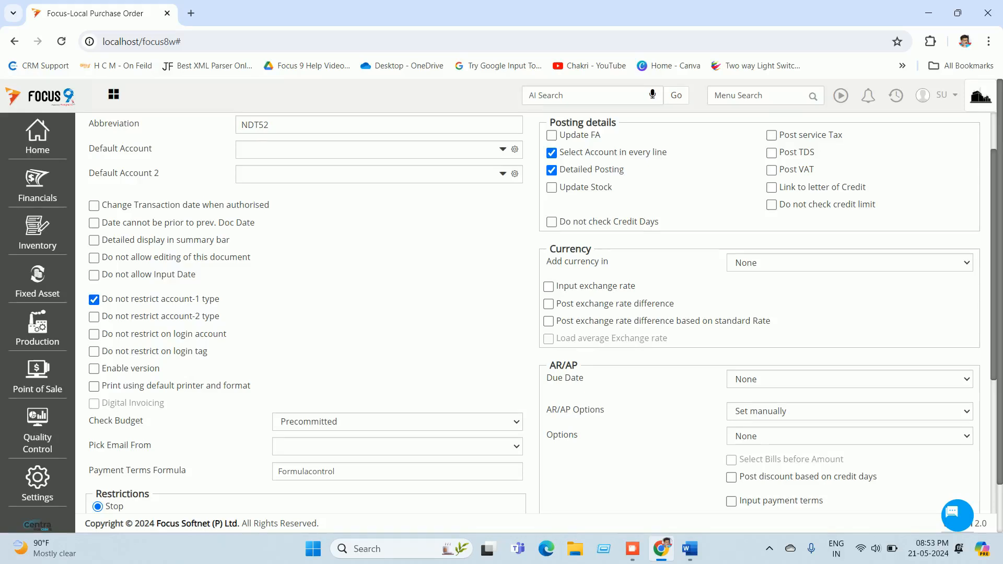
pyautogui.scroll(1, 533, 314)
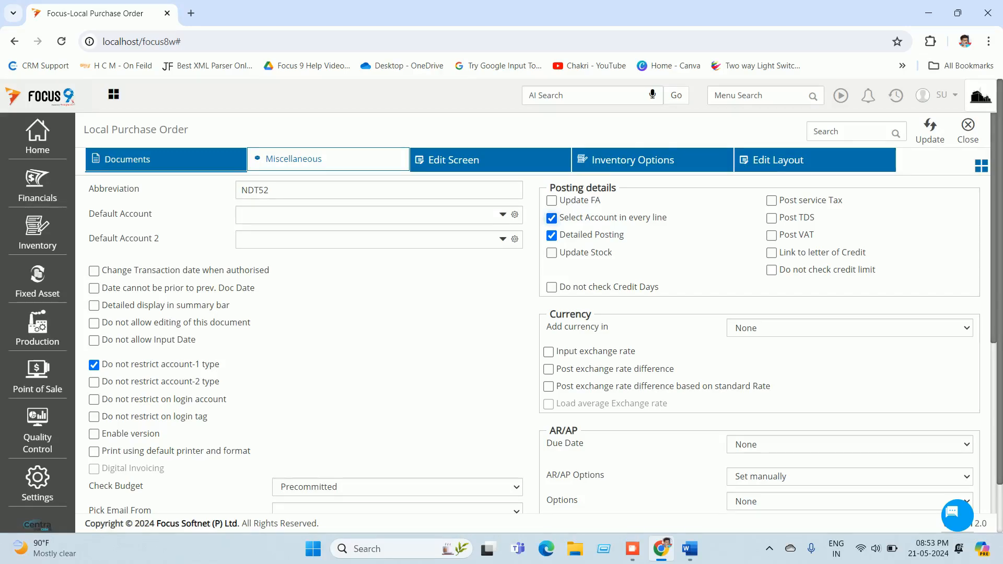
pyautogui.scroll(-2, 533, 313)
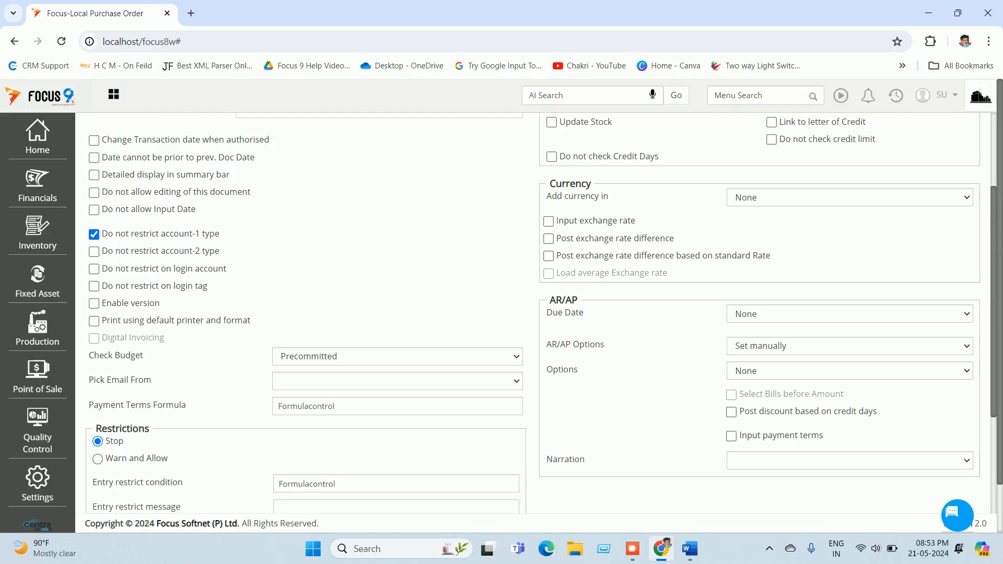
pyautogui.click(397, 356)
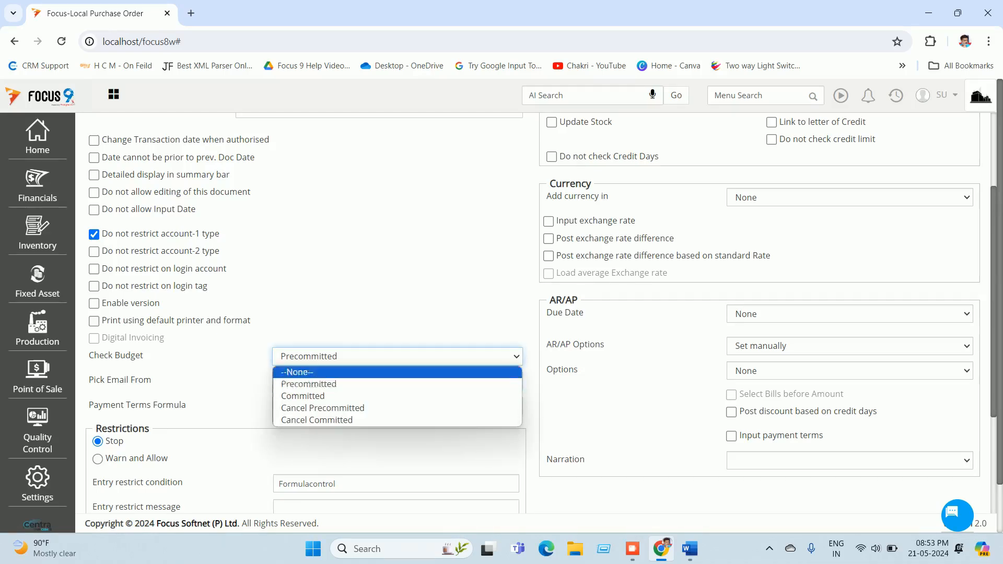
pyautogui.click(397, 384)
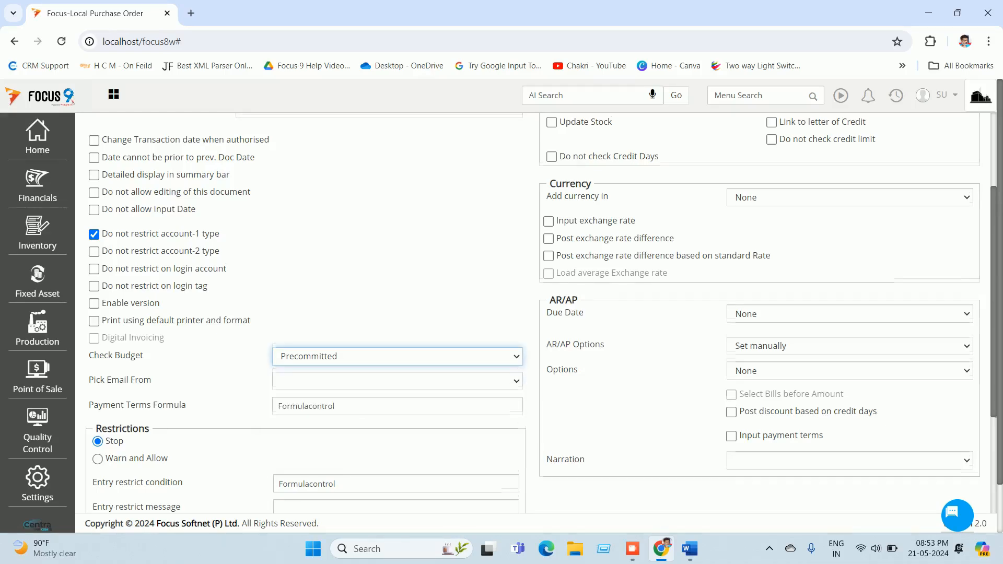
pyautogui.scroll(-3, 539, 313)
pyautogui.scroll(6, 538, 313)
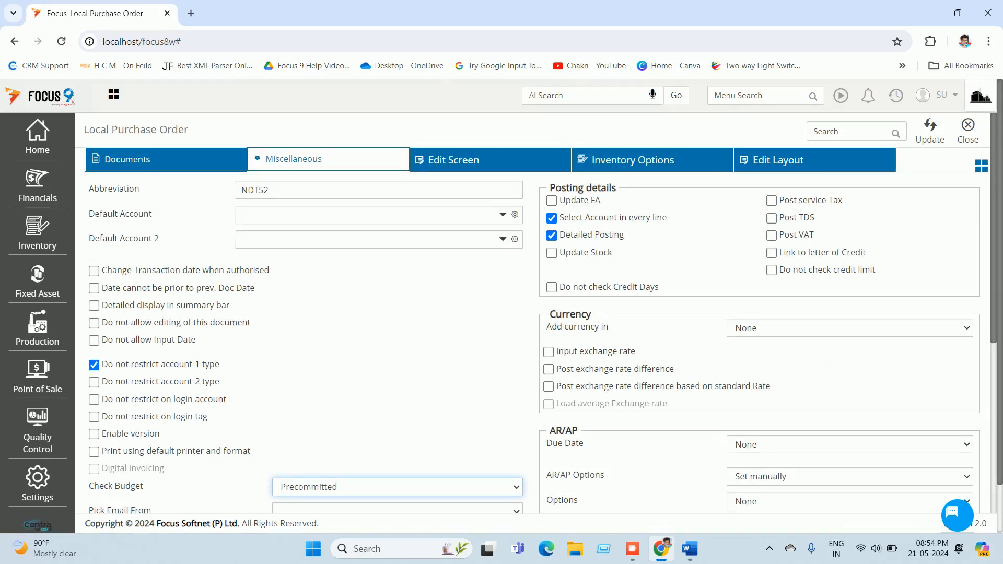
pyautogui.click(981, 166)
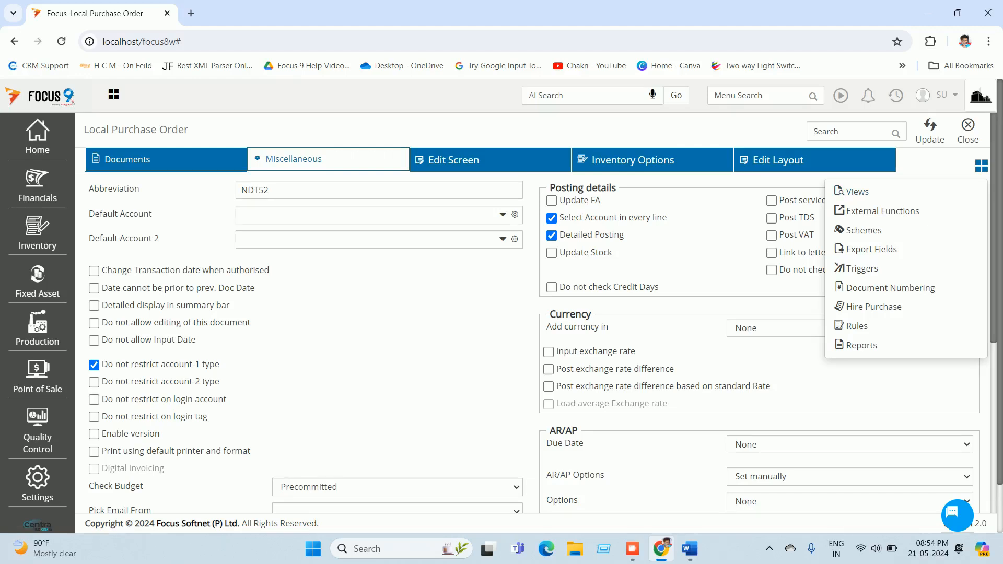
pyautogui.click(858, 192)
pyautogui.click(930, 131)
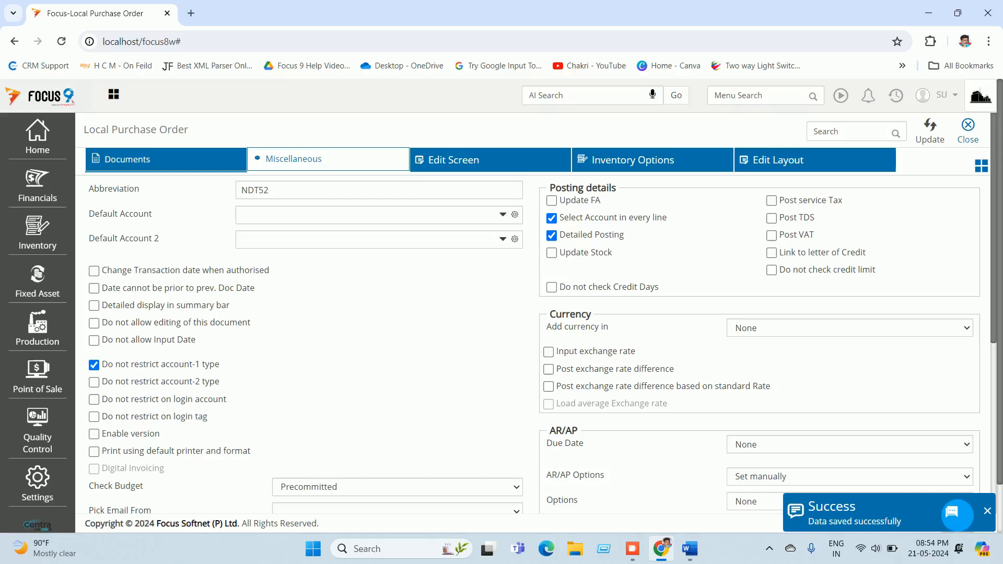
pyautogui.click(968, 131)
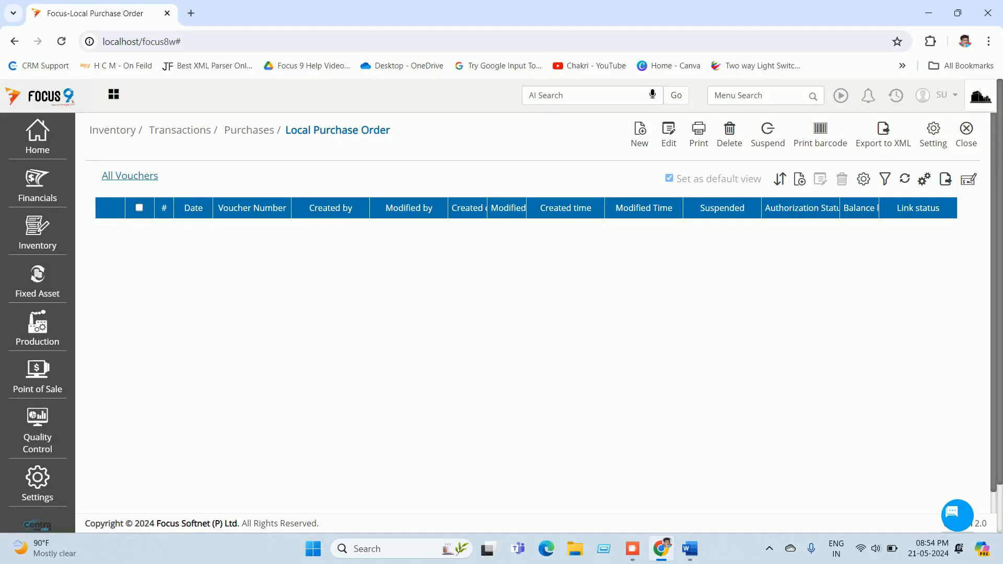
# Step: Search 'mate' and open the Material Receipt Notes document settings
pyautogui.click(753, 96)
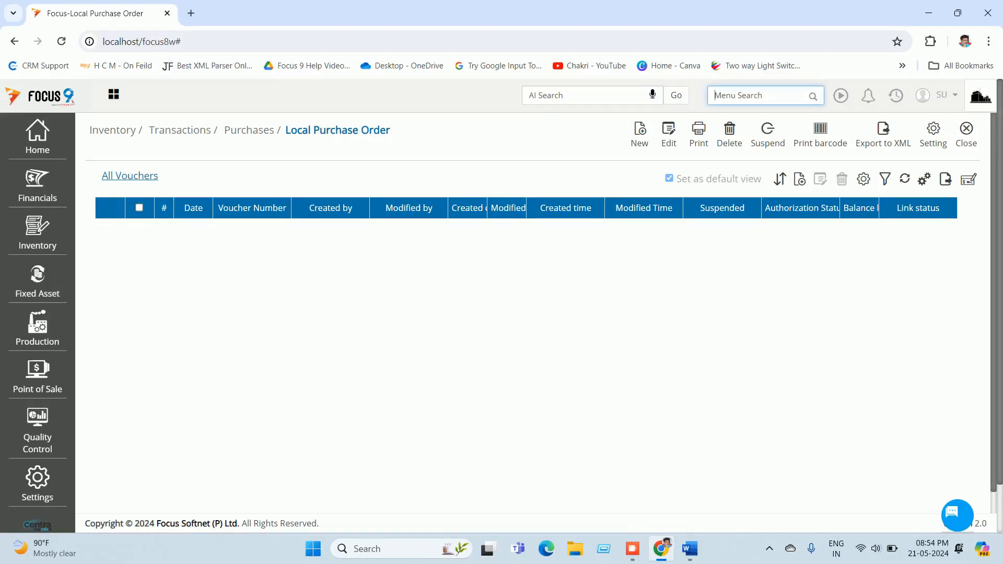
pyautogui.write('local')
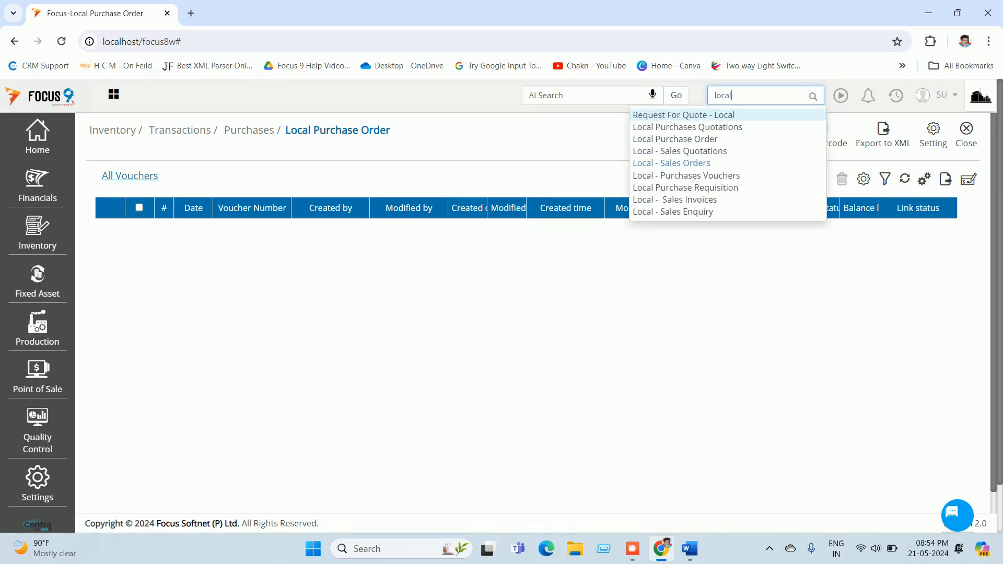
pyautogui.press('BackSpace')
pyautogui.press('BackSpace')
pyautogui.press('BackSpace')
pyautogui.press('BackSpace')
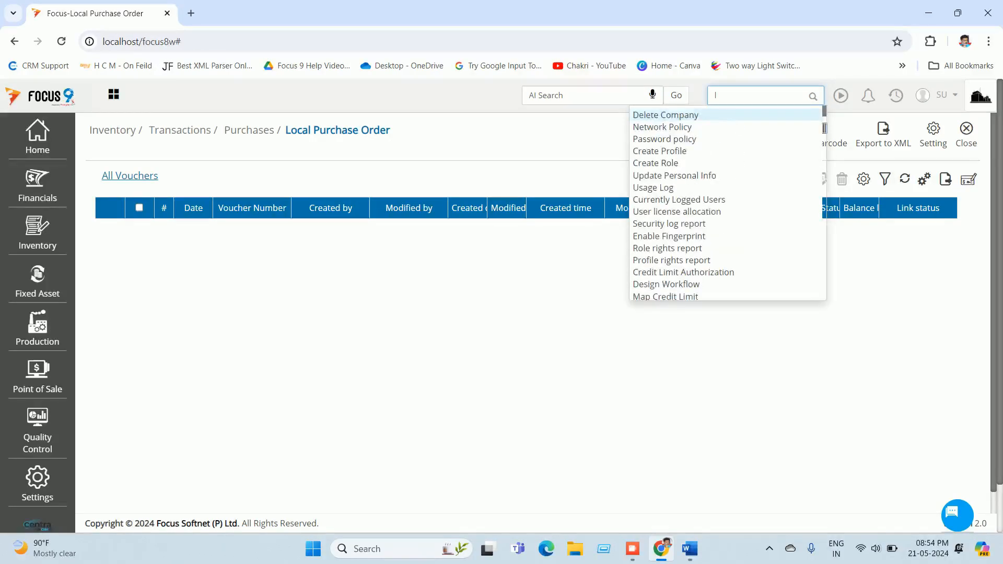
pyautogui.press('BackSpace')
pyautogui.write('mate')
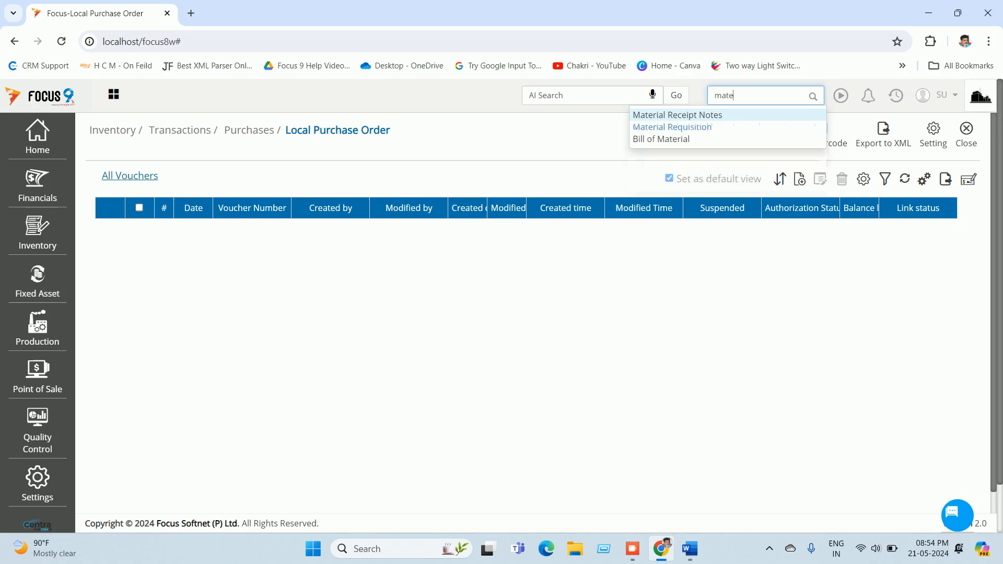
pyautogui.press('Return')
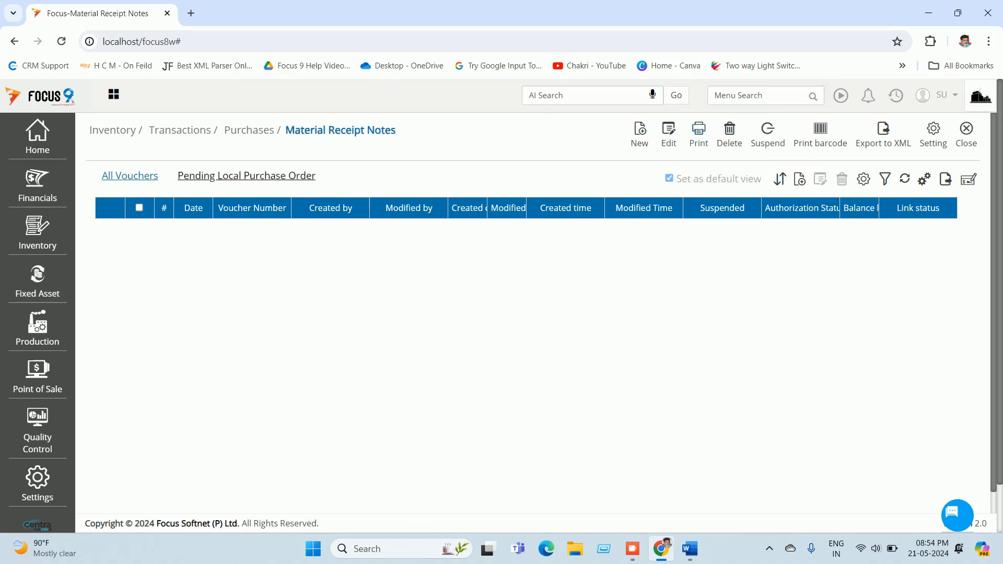
pyautogui.click(933, 134)
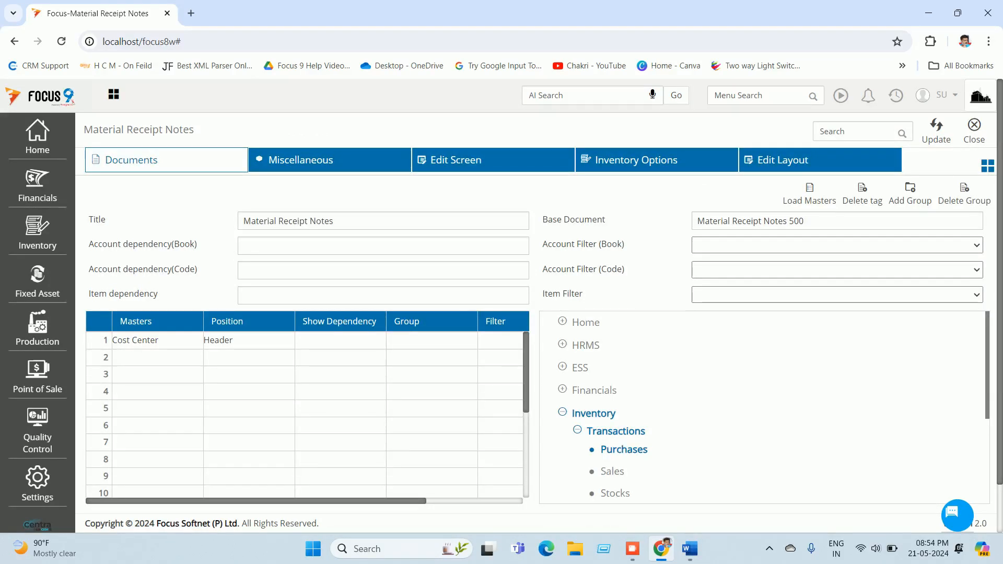
# Step: Confirm Check Budget is Committed on the Miscellaneous tab, save, then search 'local'
pyautogui.click(300, 160)
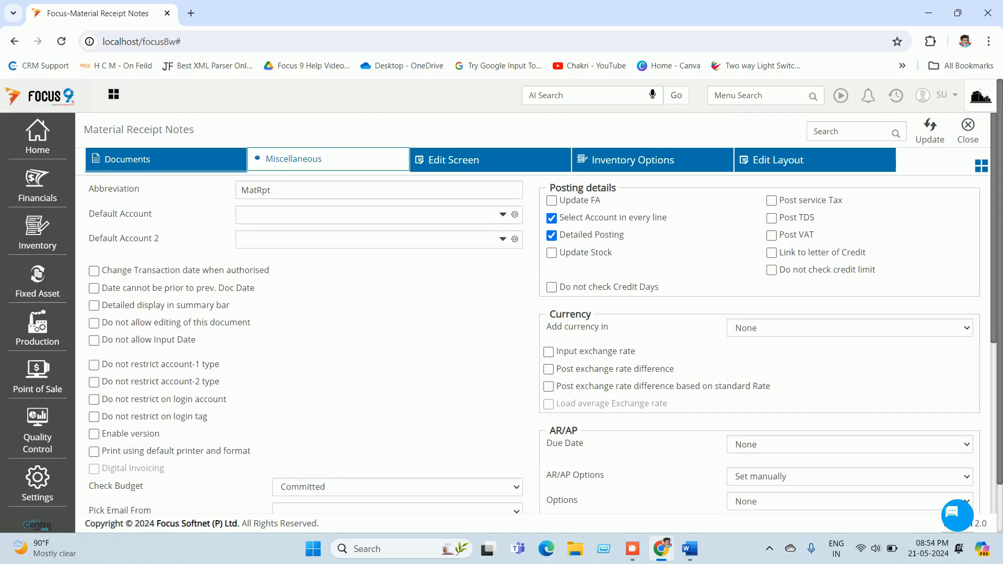
pyautogui.scroll(-3, 533, 314)
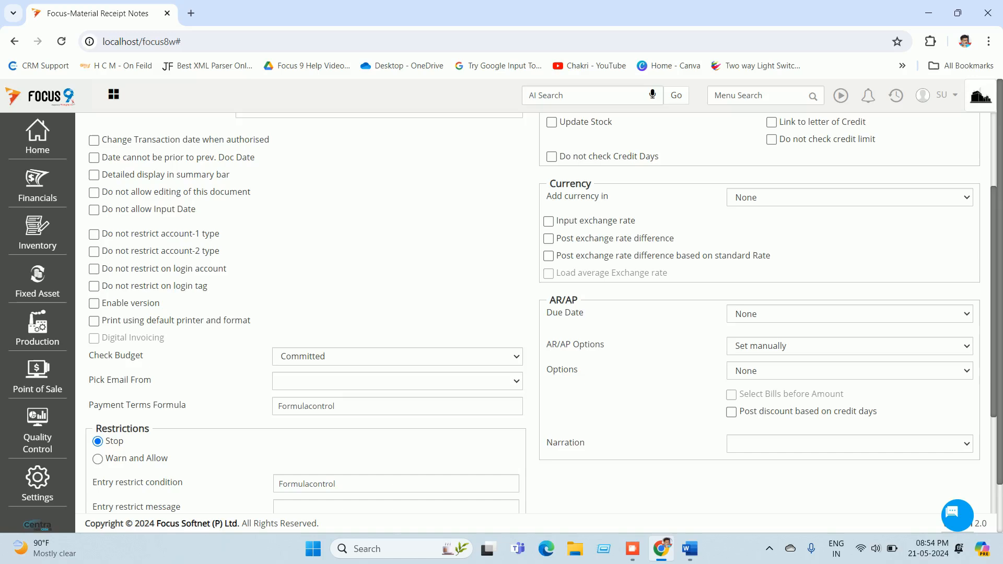
pyautogui.scroll(3, 533, 313)
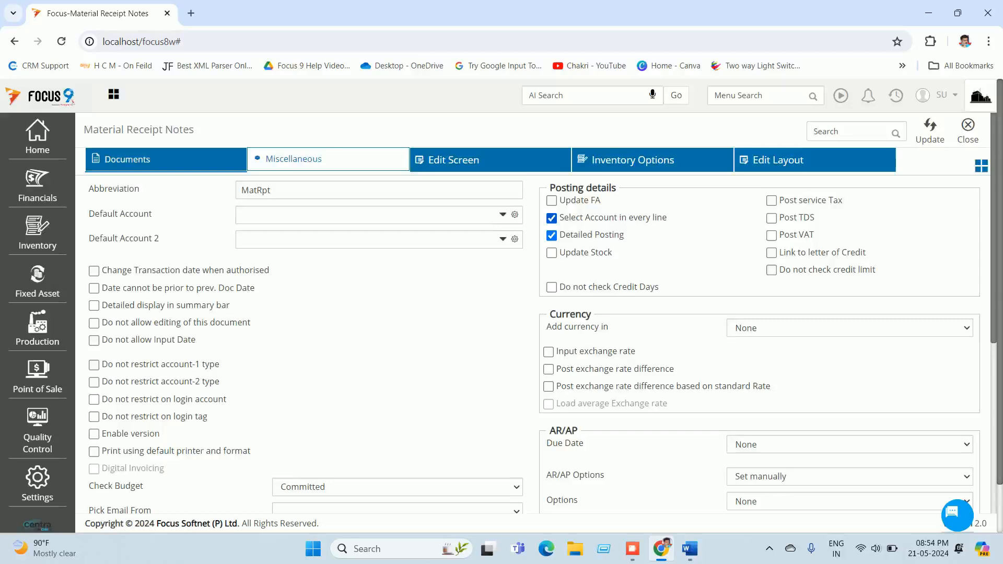
pyautogui.scroll(-2, 533, 314)
pyautogui.scroll(2, 533, 314)
pyautogui.click(930, 130)
pyautogui.click(968, 130)
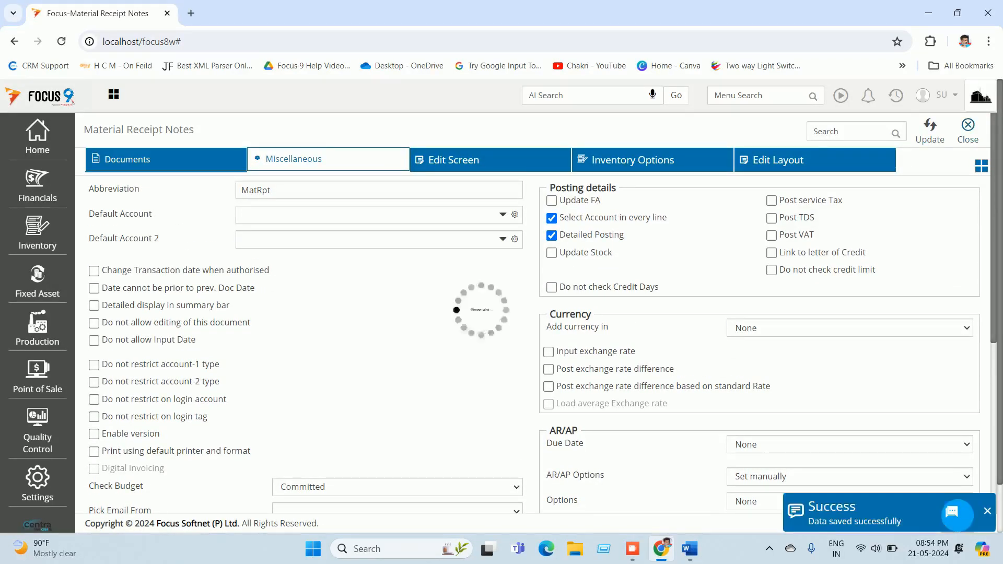
pyautogui.click(715, 95)
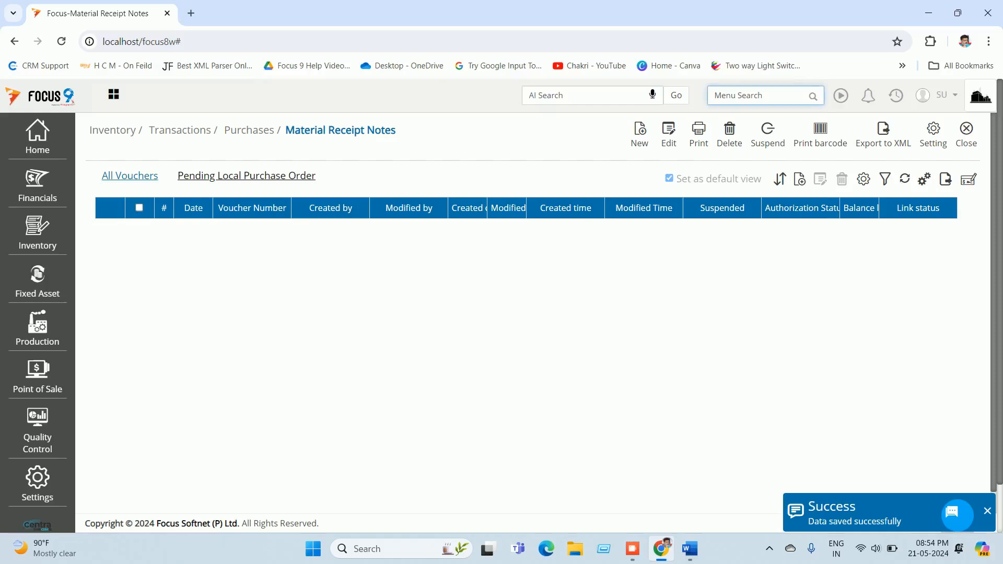
pyautogui.write('local')
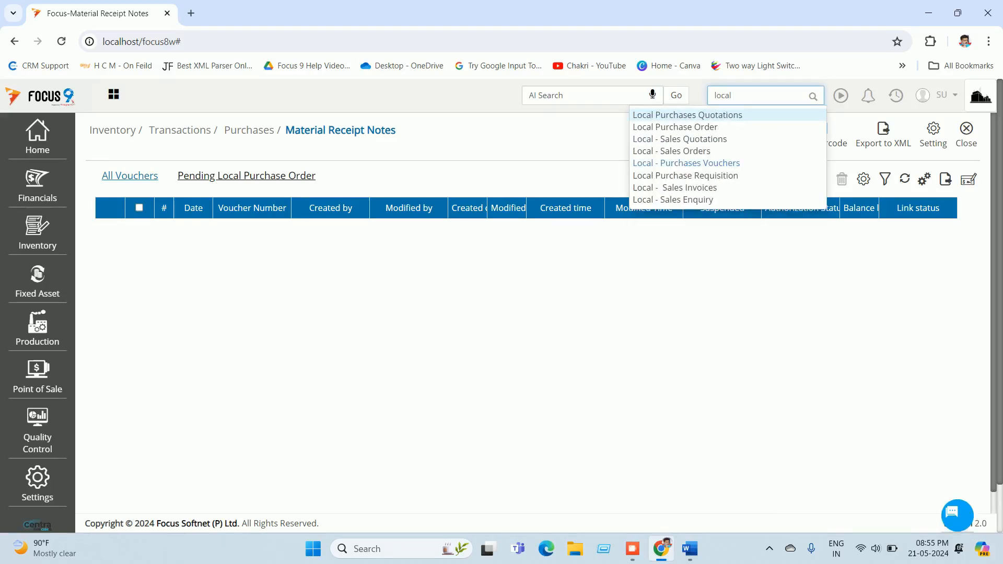
# Step: In Local - Purchases Vouchers settings, leave Check Budget at None, tick Select Account in every line, and save
pyautogui.click(687, 163)
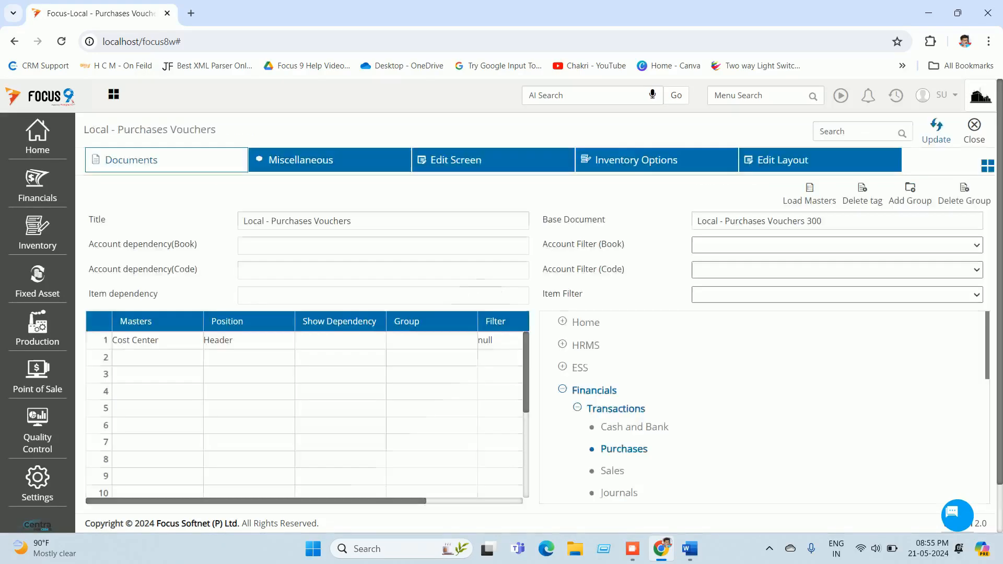
pyautogui.click(301, 160)
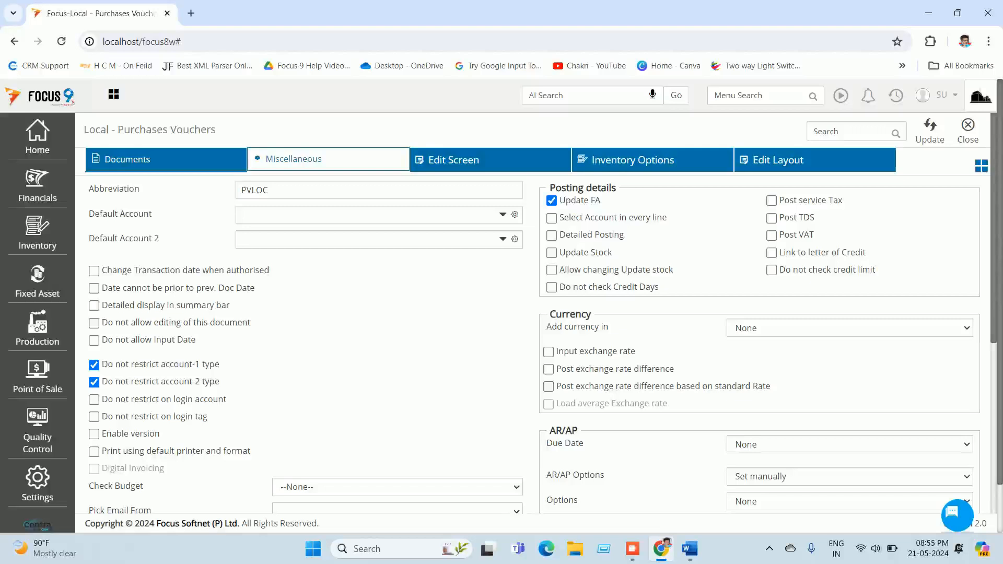
pyautogui.scroll(-1, 522, 314)
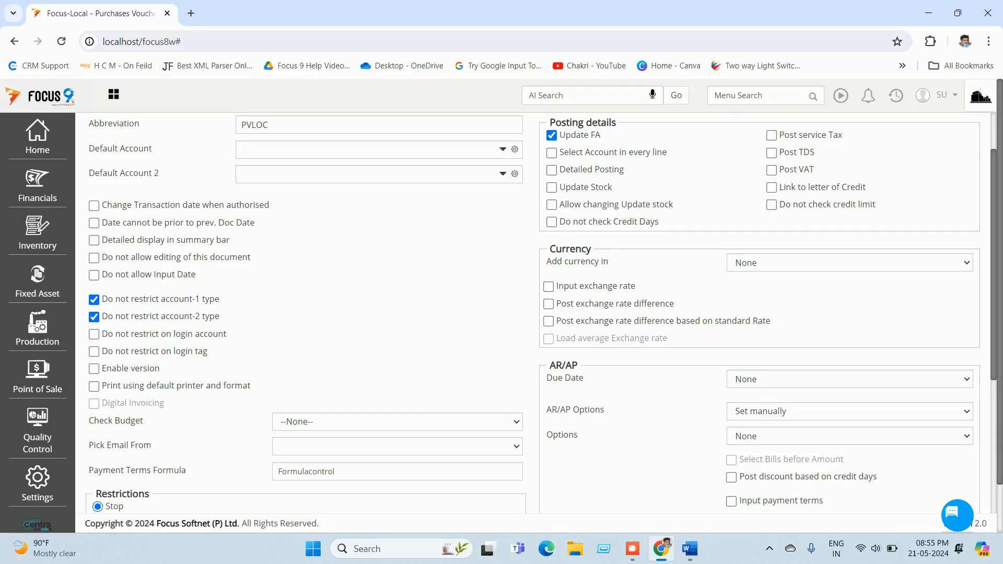
pyautogui.click(397, 423)
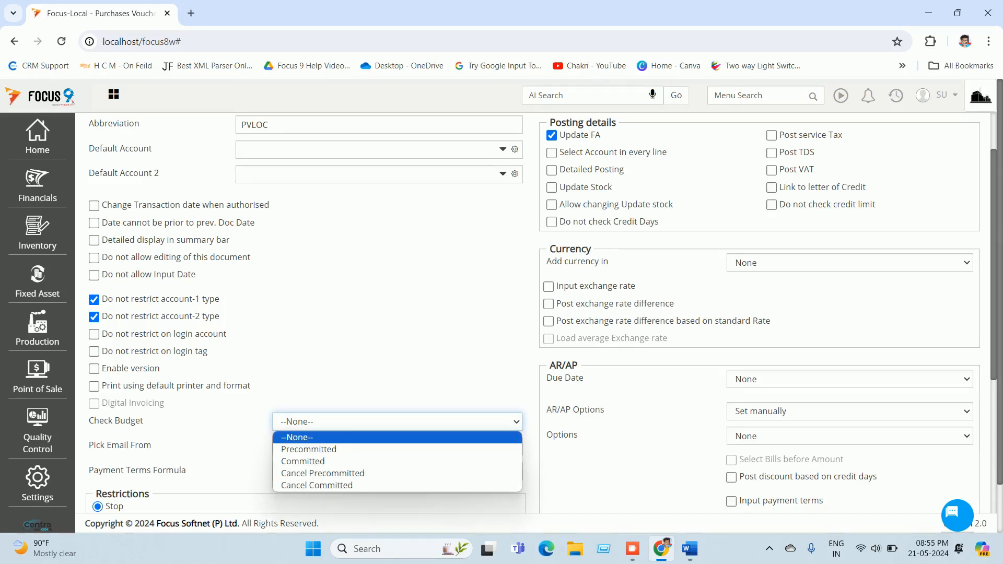
pyautogui.press('Escape')
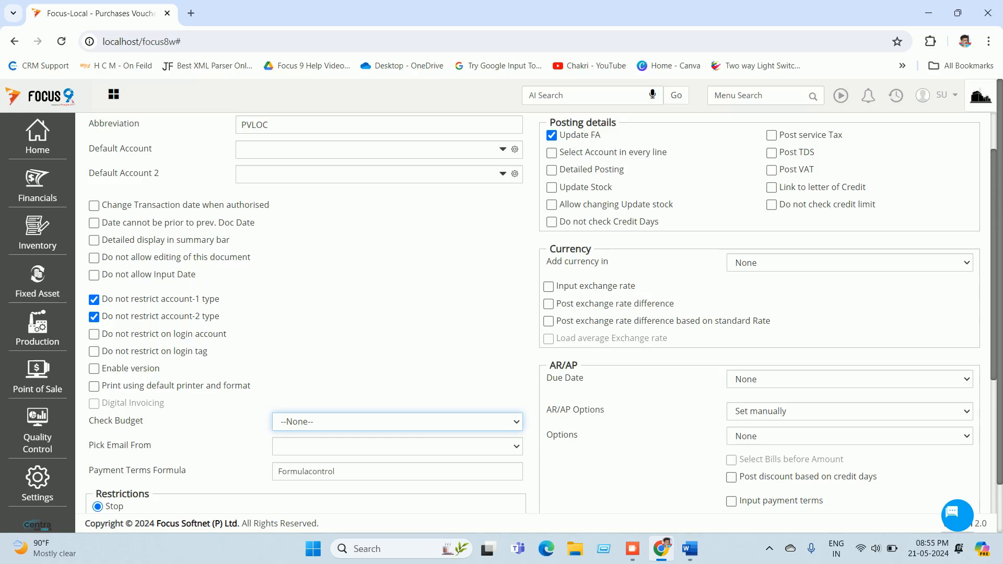
pyautogui.scroll(2, 533, 313)
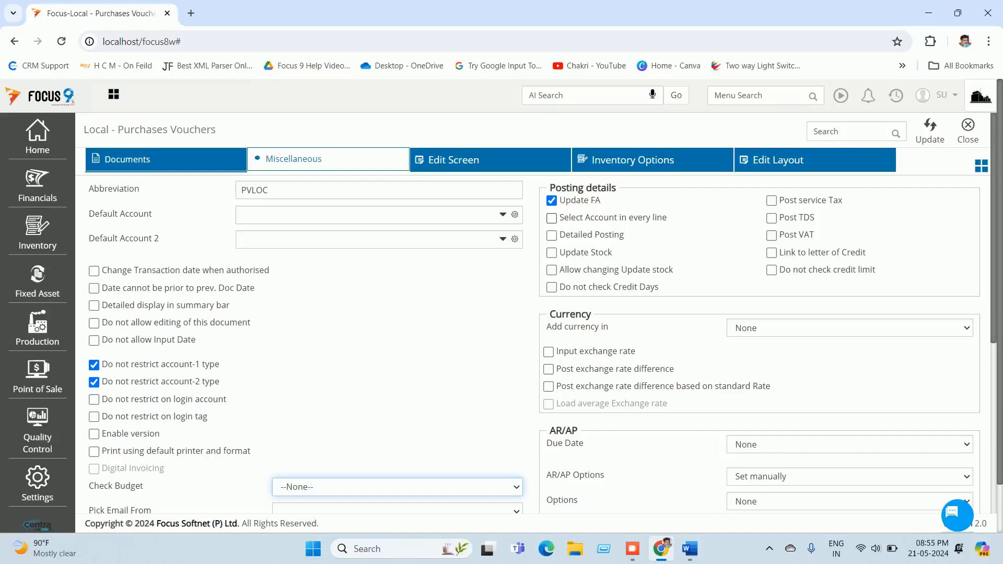
pyautogui.click(552, 219)
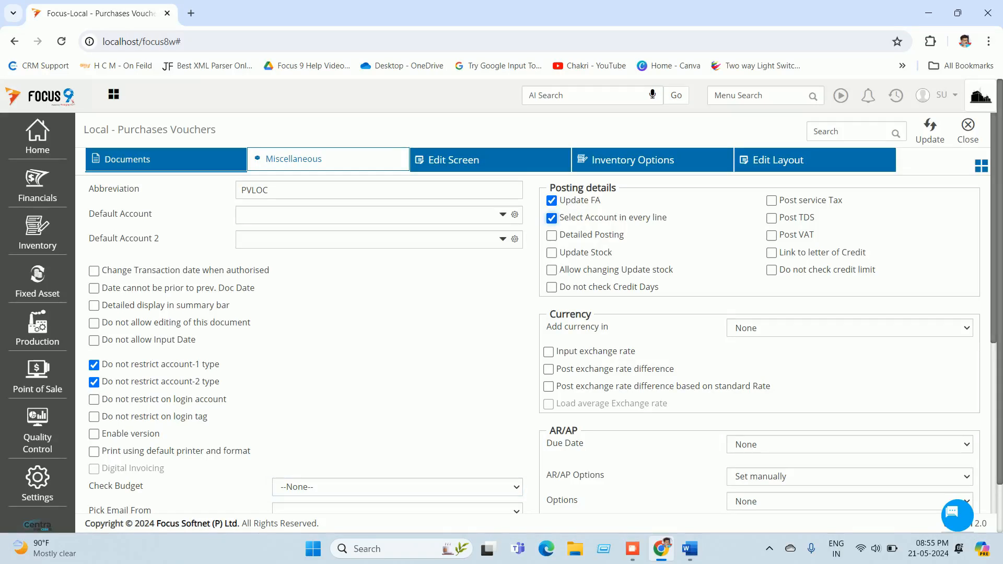
pyautogui.click(930, 130)
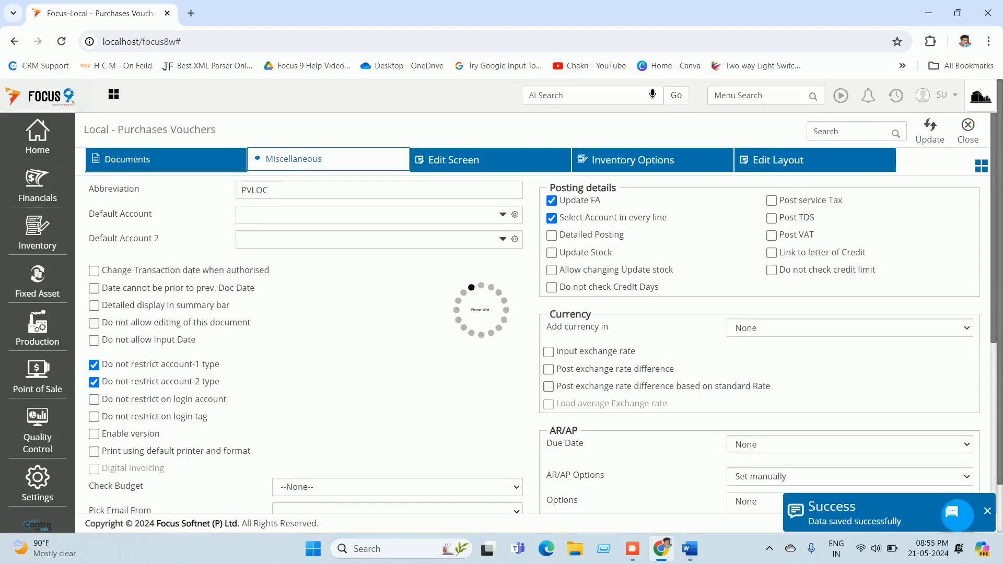
pyautogui.click(966, 134)
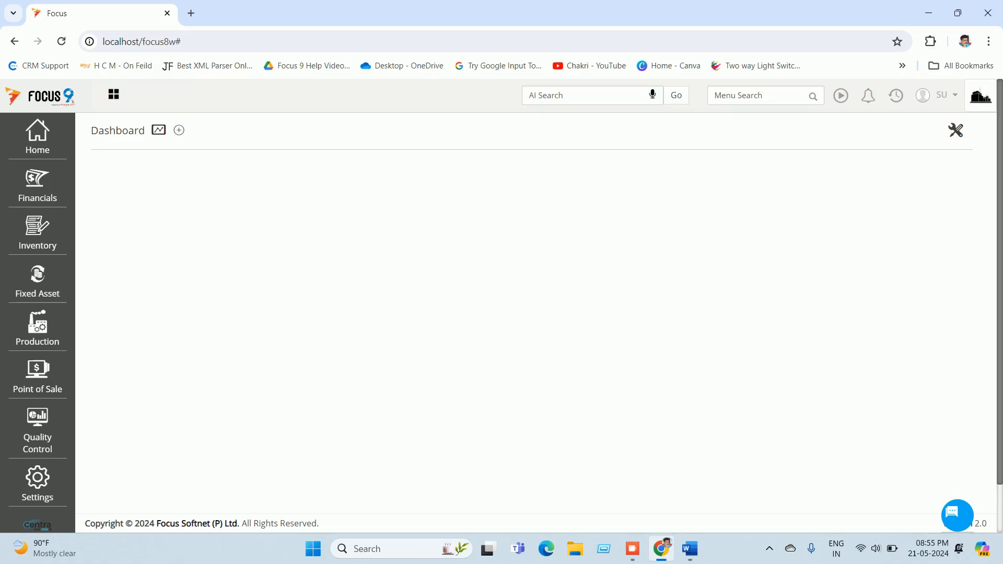
pyautogui.click(690, 549)
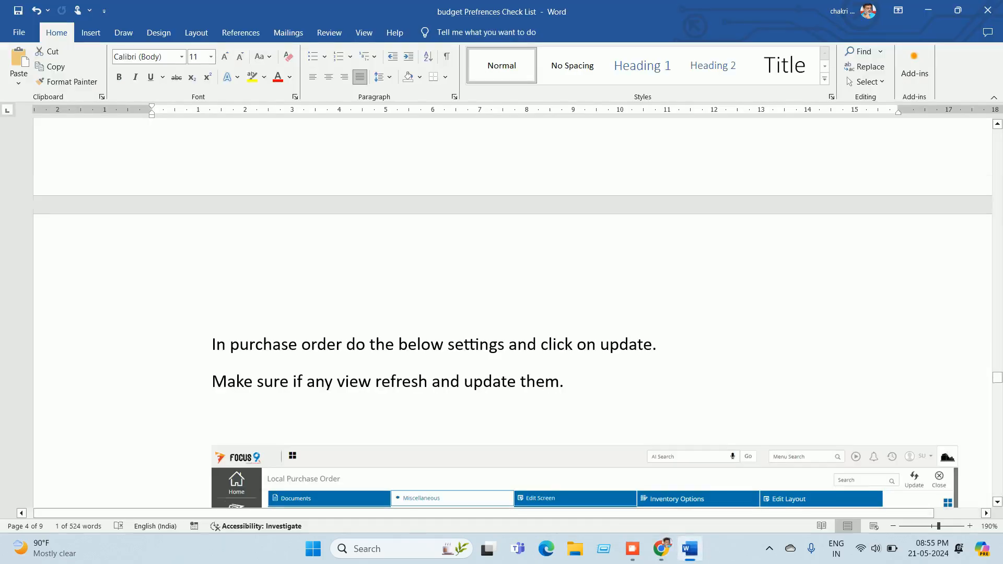
pyautogui.scroll(-12, 502, 308)
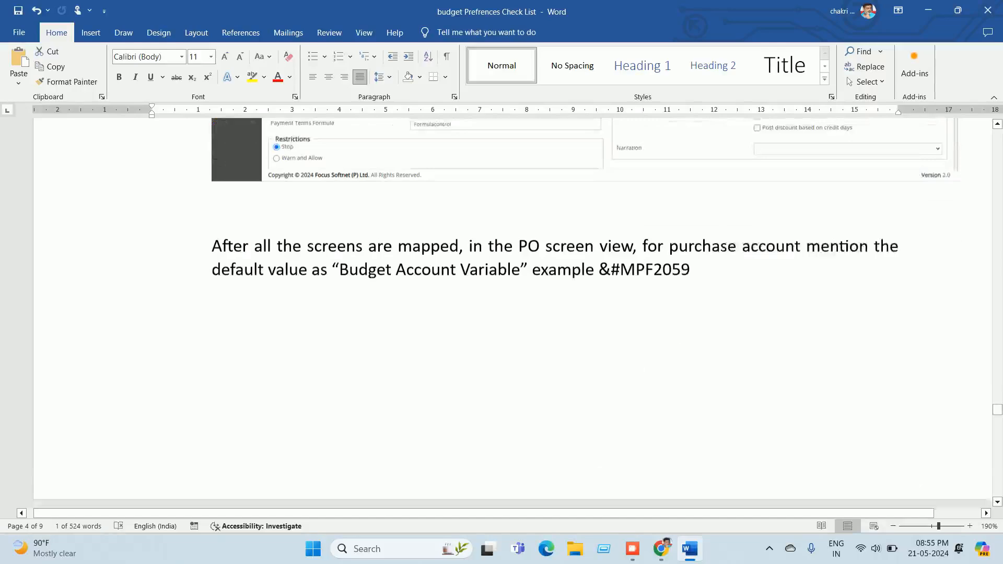
pyautogui.scroll(-10, 502, 309)
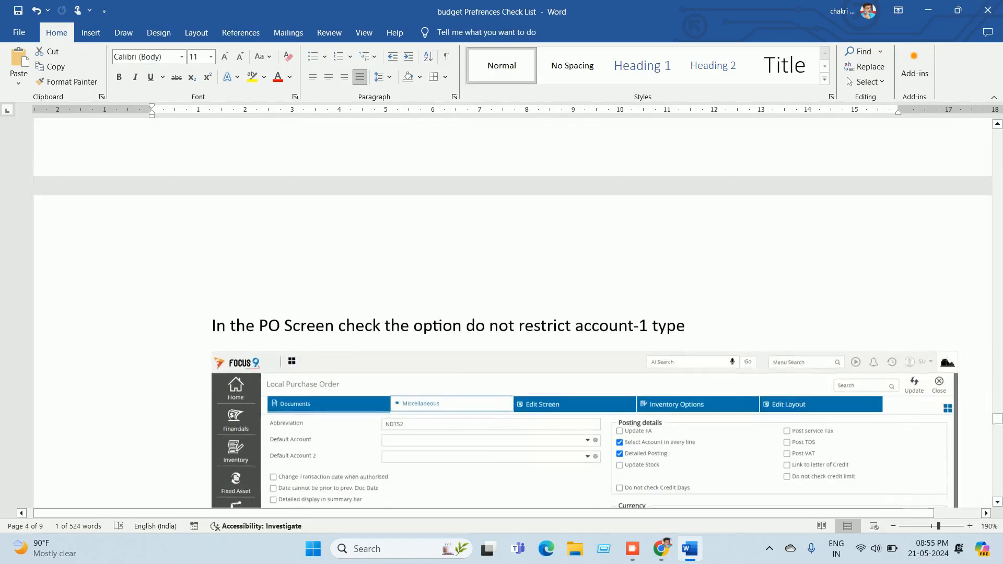
pyautogui.scroll(-12, 502, 308)
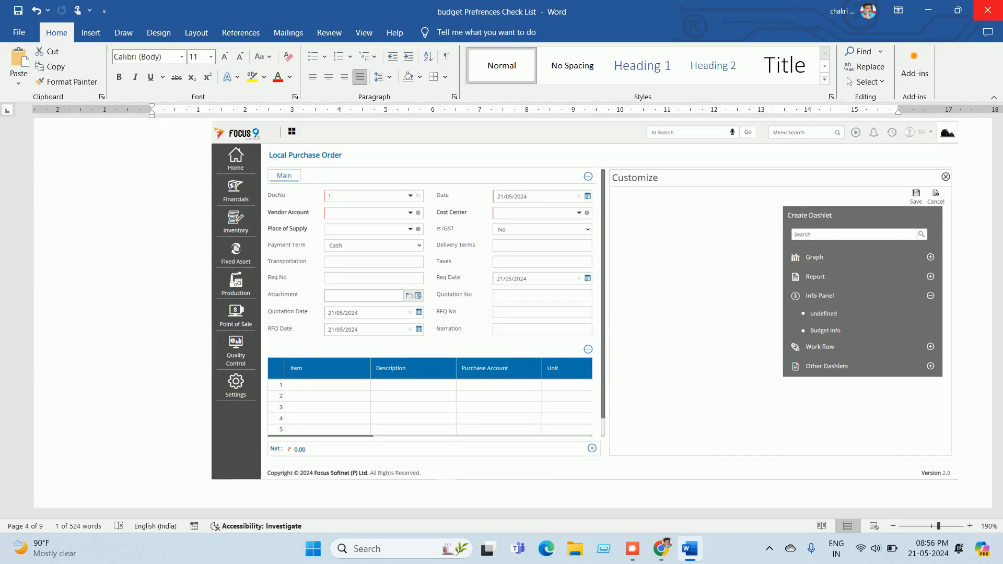
pyautogui.click(929, 10)
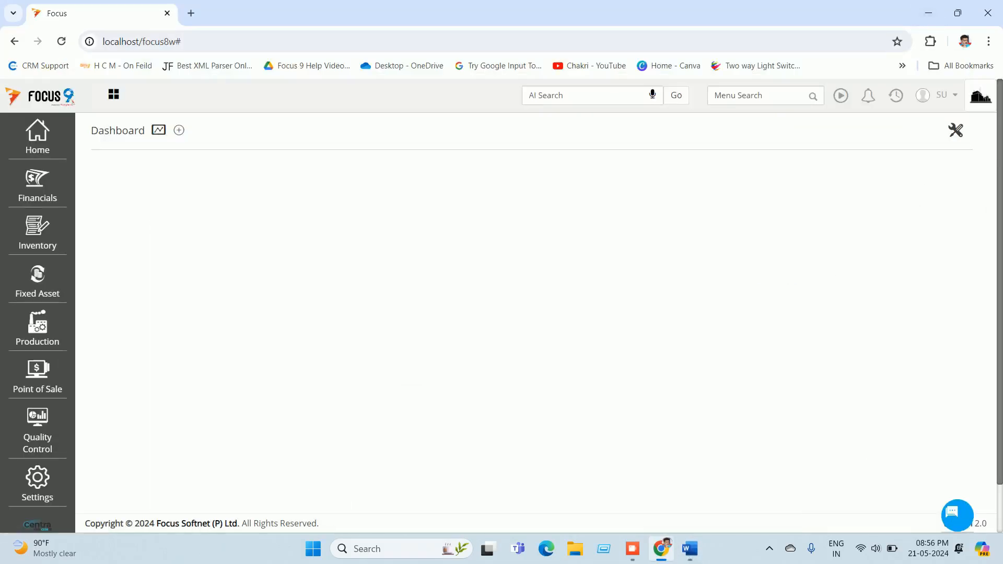
# Step: Start a new Local Purchase Order from the recently used screens
pyautogui.click(896, 95)
pyautogui.click(826, 147)
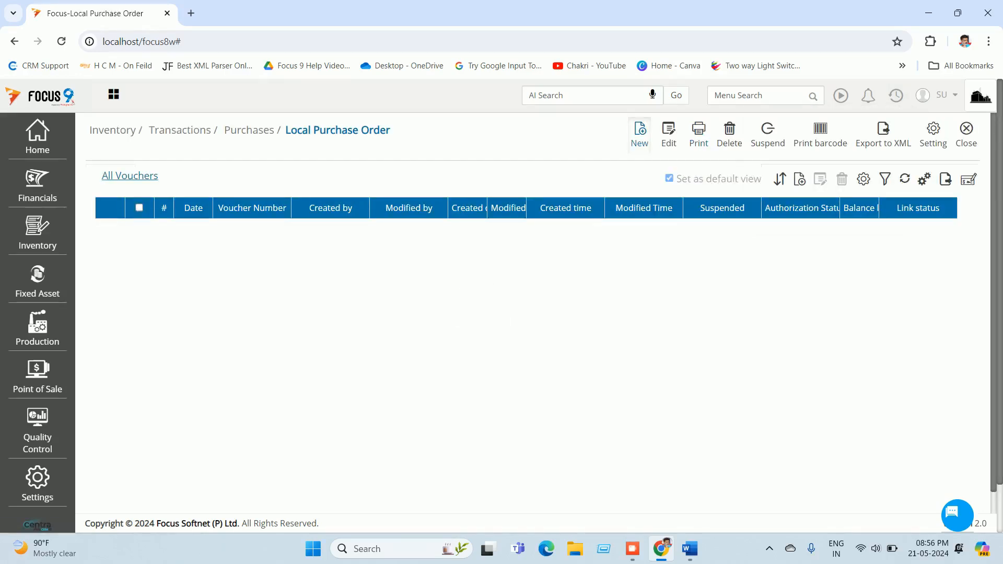
pyautogui.click(639, 135)
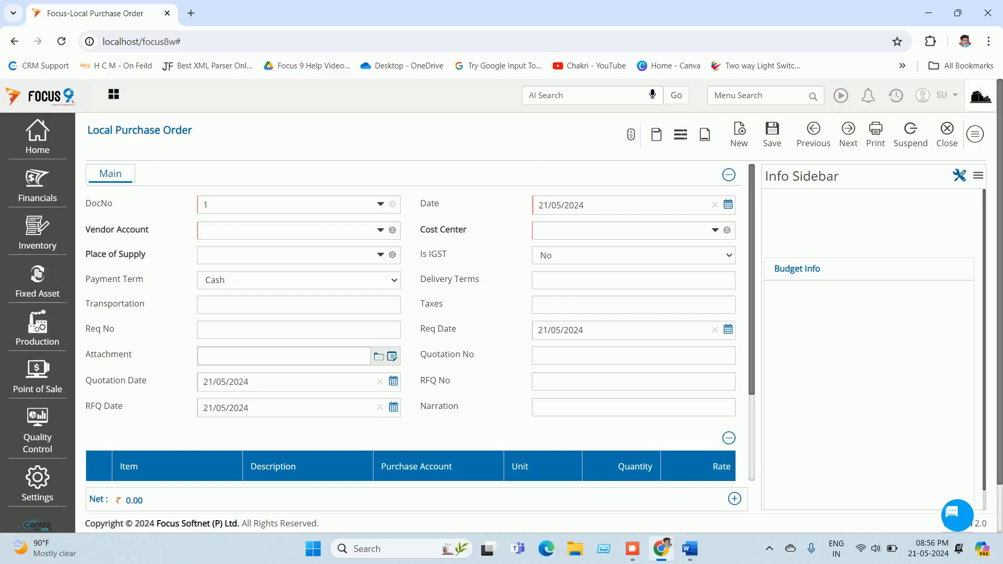
# Step: Open the Budget Info dashlet's definition from the sidebar's Info Panel list
pyautogui.click(959, 175)
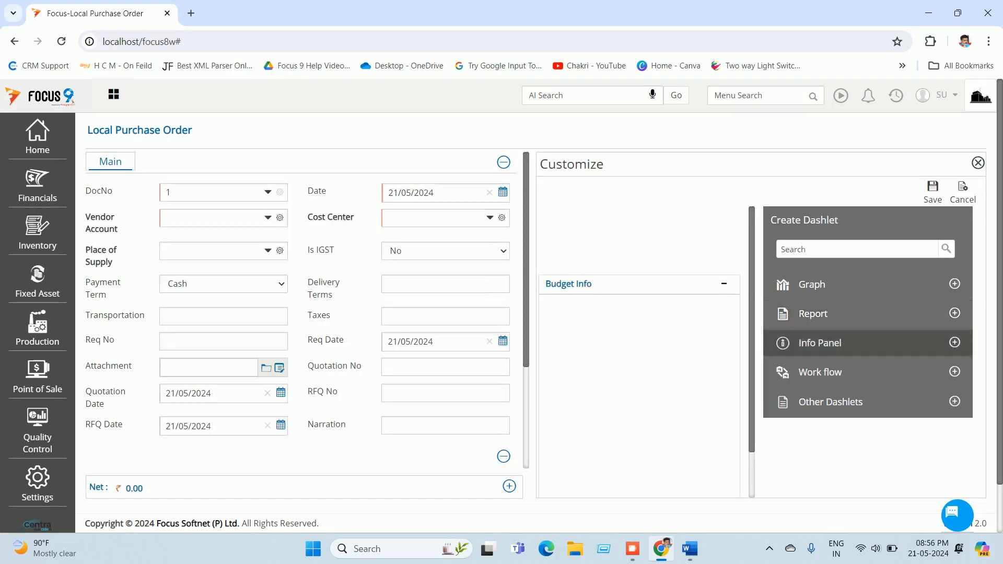
pyautogui.scroll(-1, 836, 293)
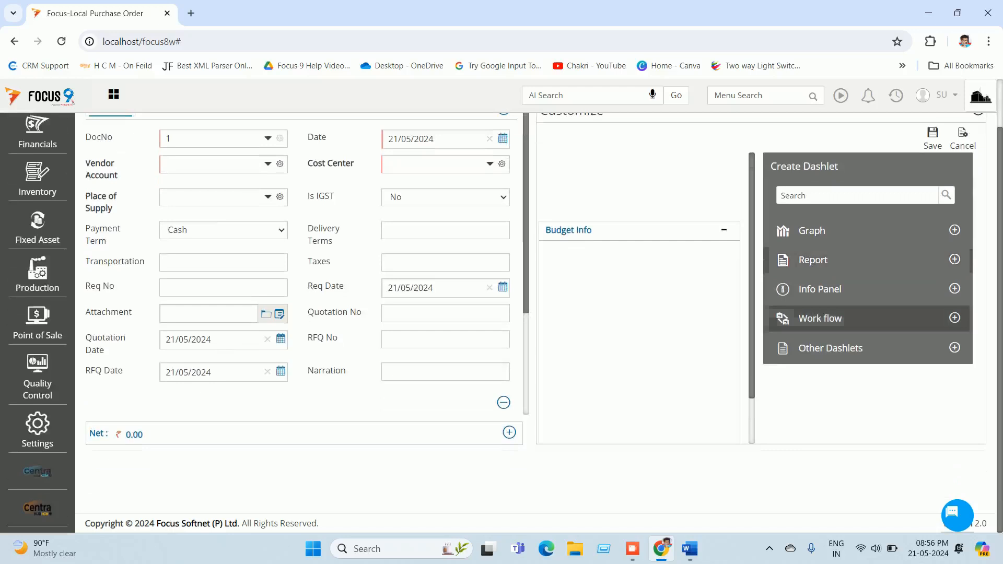
pyautogui.click(955, 289)
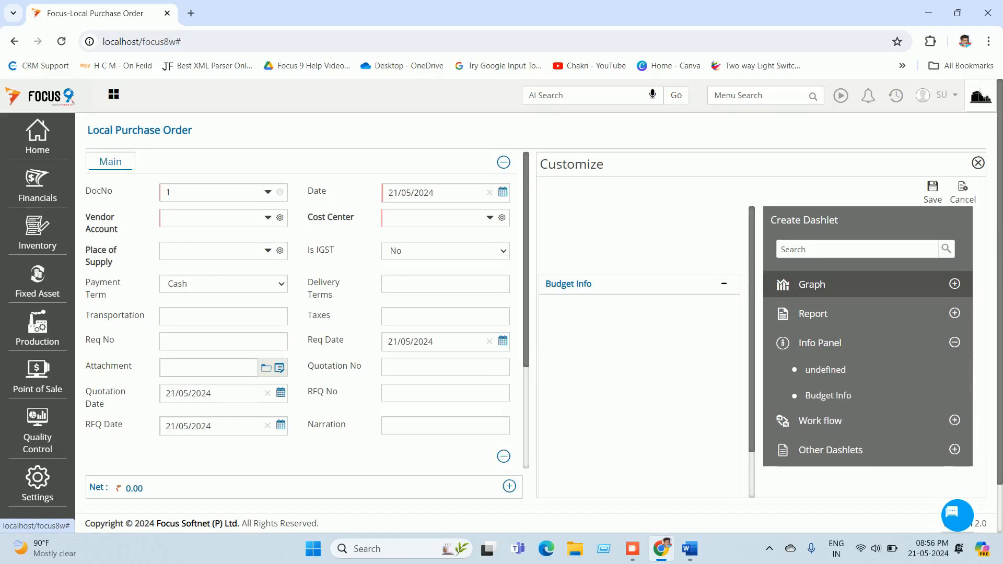
pyautogui.moveTo(930, 395)
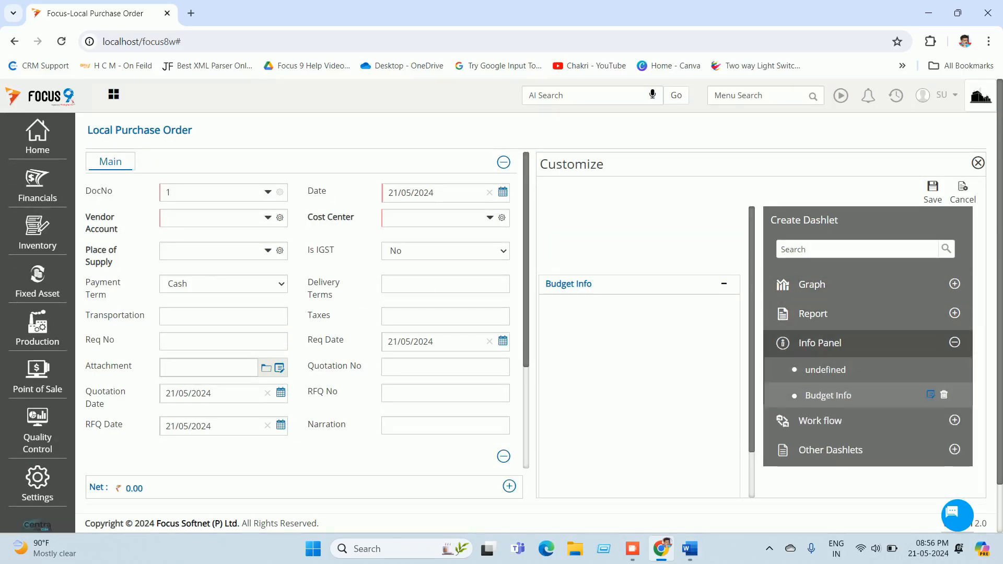
pyautogui.click(930, 395)
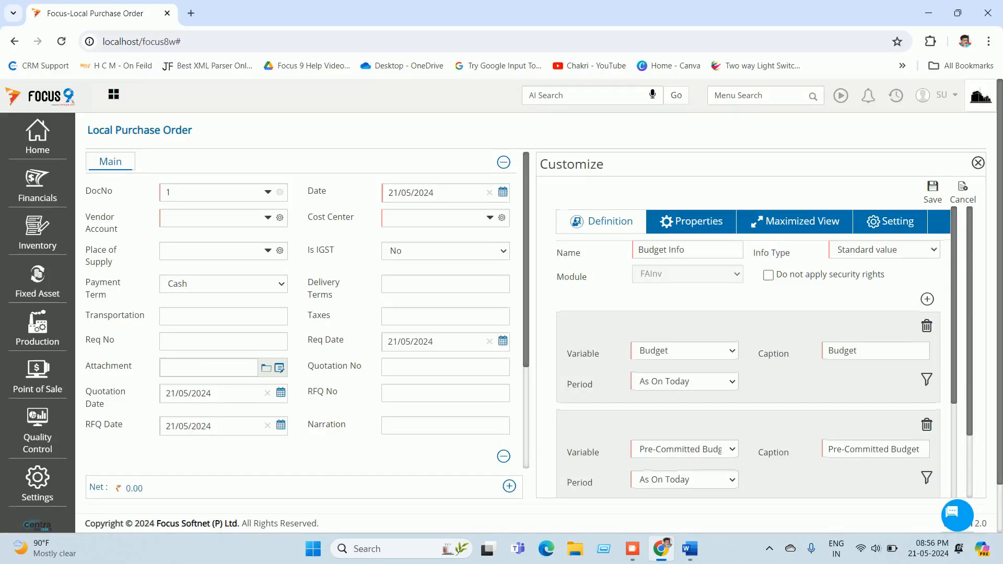
# Step: Review the Budget through Balance Budget variables, then open the dashlet's security and filter settings
pyautogui.scroll(-1, 748, 356)
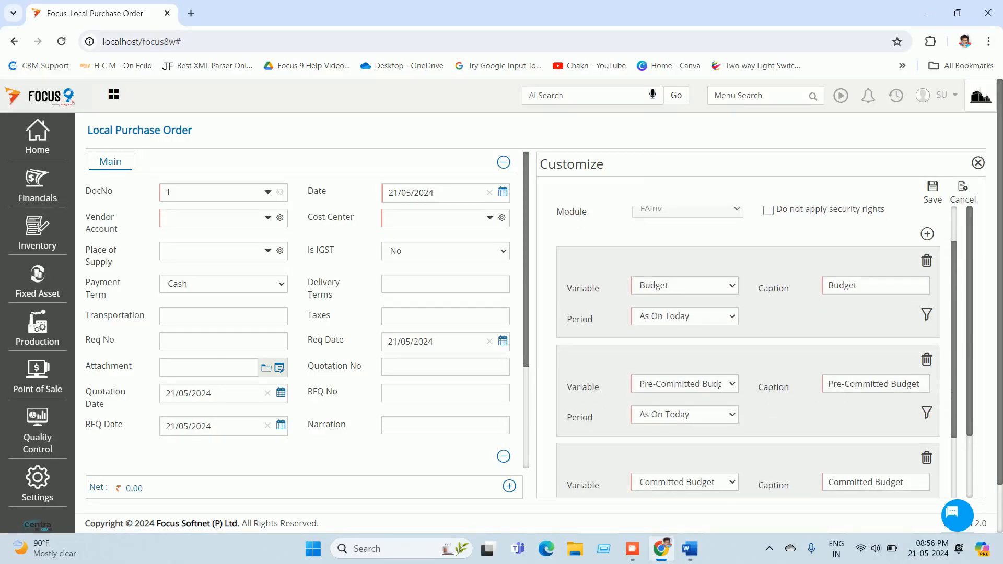
pyautogui.scroll(-2, 679, 255)
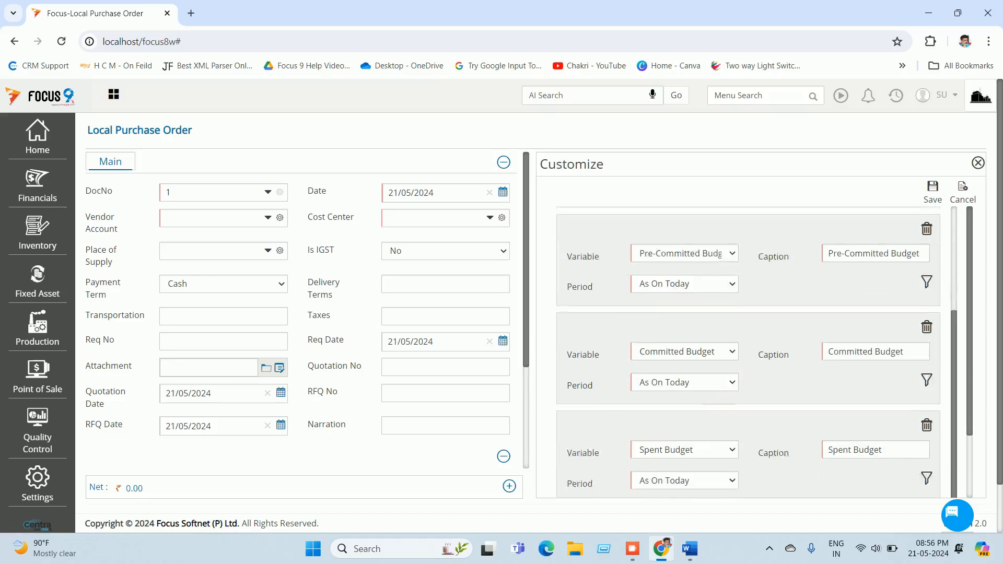
pyautogui.scroll(-2, 678, 253)
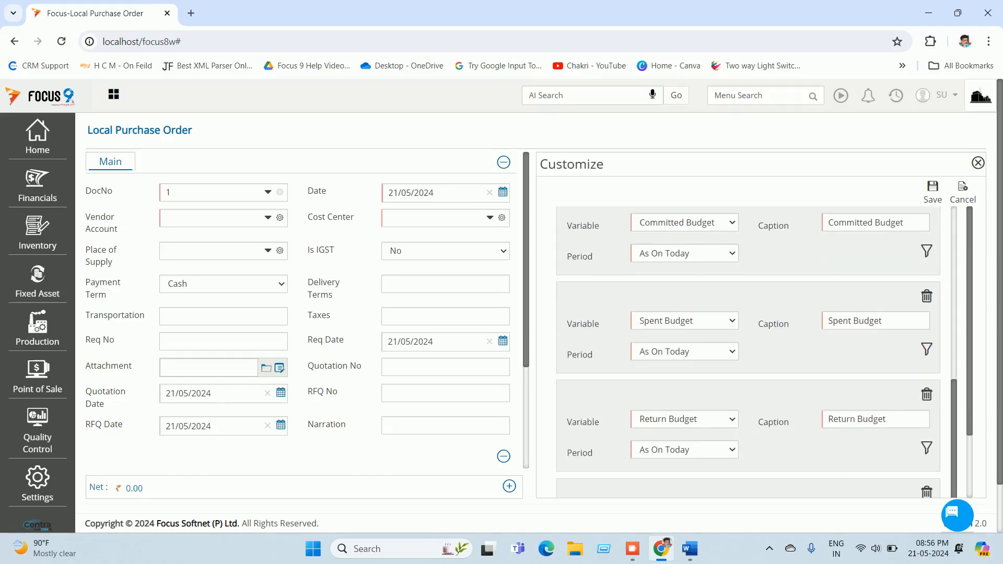
pyautogui.scroll(-1, 748, 352)
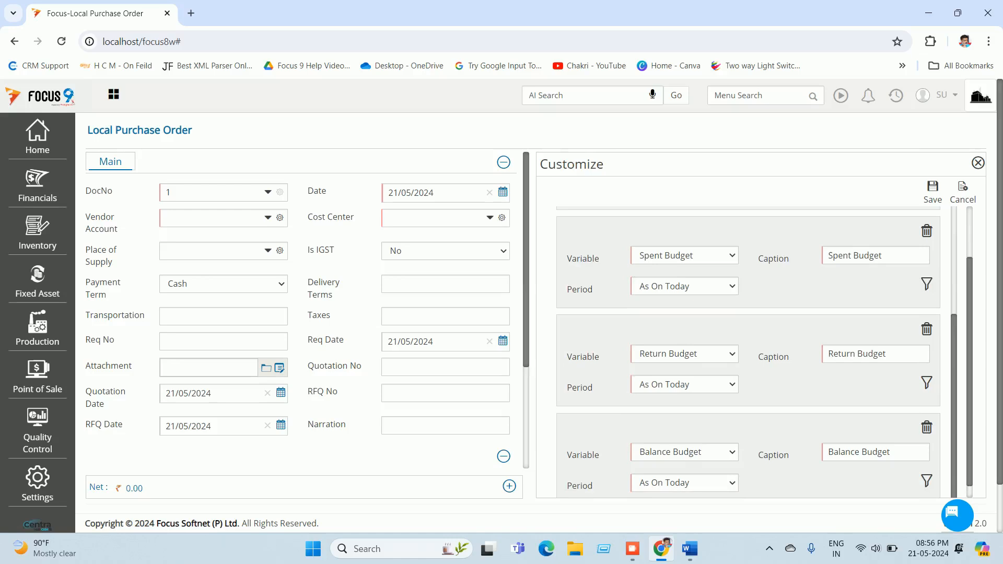
pyautogui.scroll(-2, 748, 352)
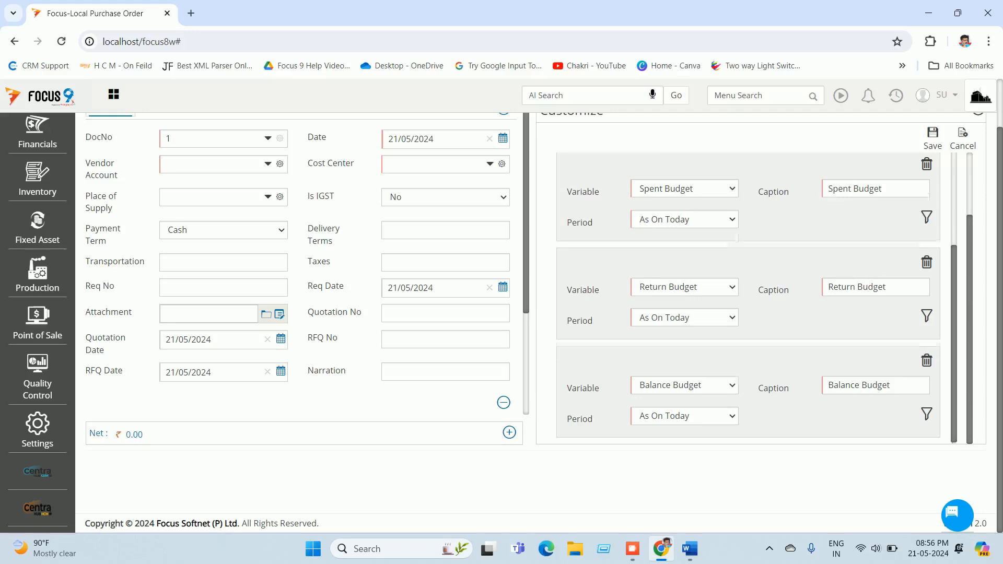
pyautogui.scroll(2, 749, 298)
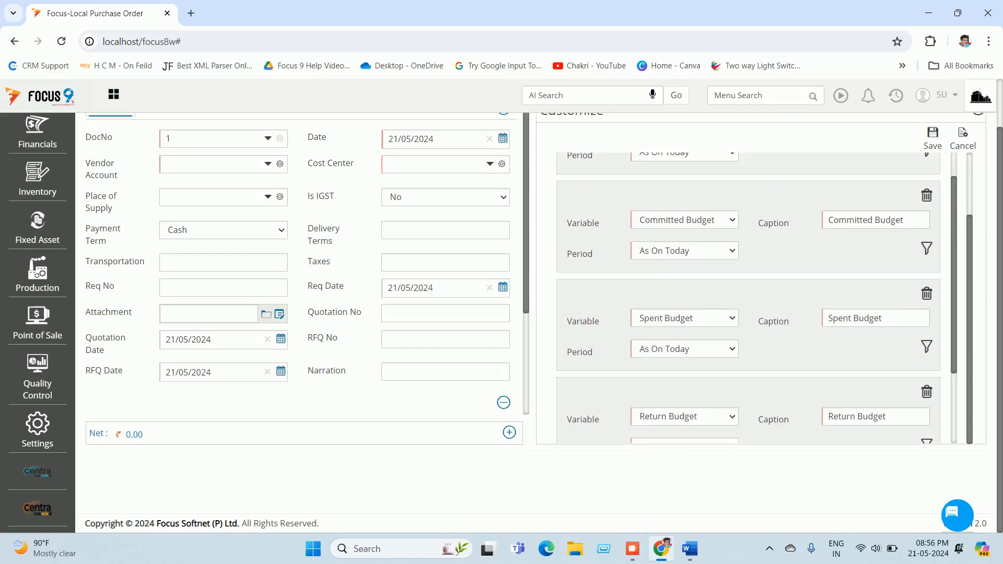
pyautogui.scroll(4, 748, 298)
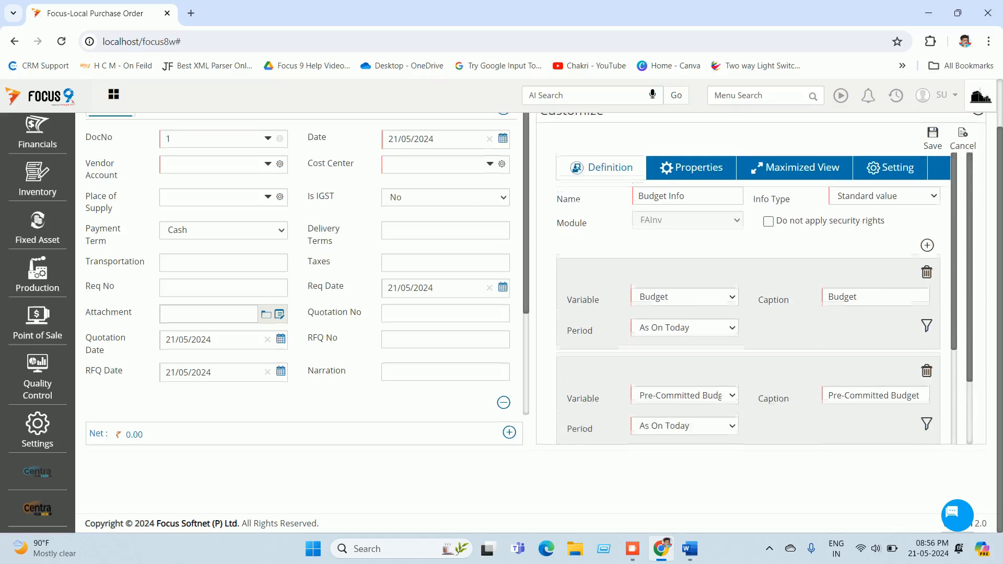
pyautogui.scroll(1, 757, 262)
pyautogui.click(890, 221)
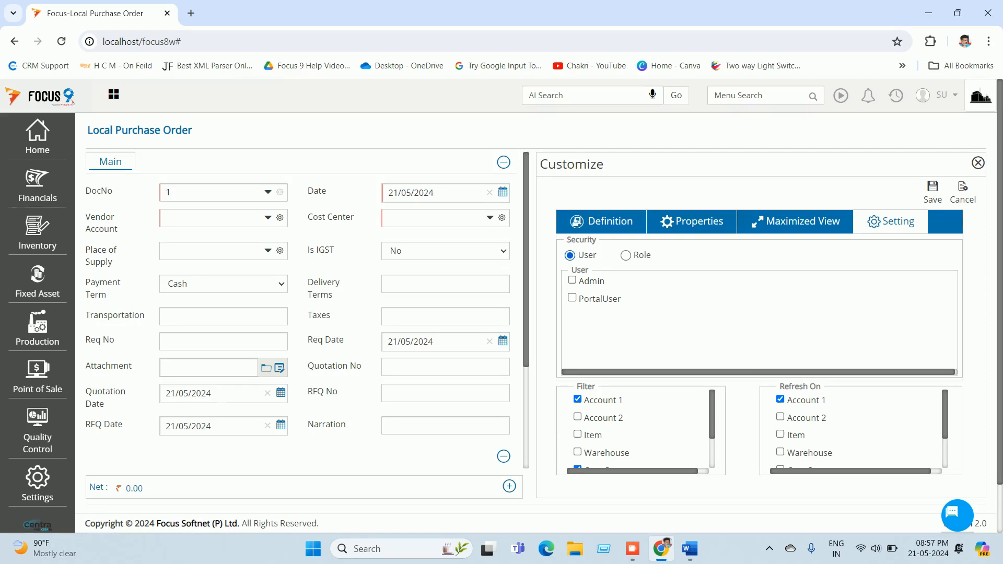
# Step: Keep Budget Info security on User, check the Account 1 and Cost Center filters, and save
pyautogui.scroll(-1, 522, 313)
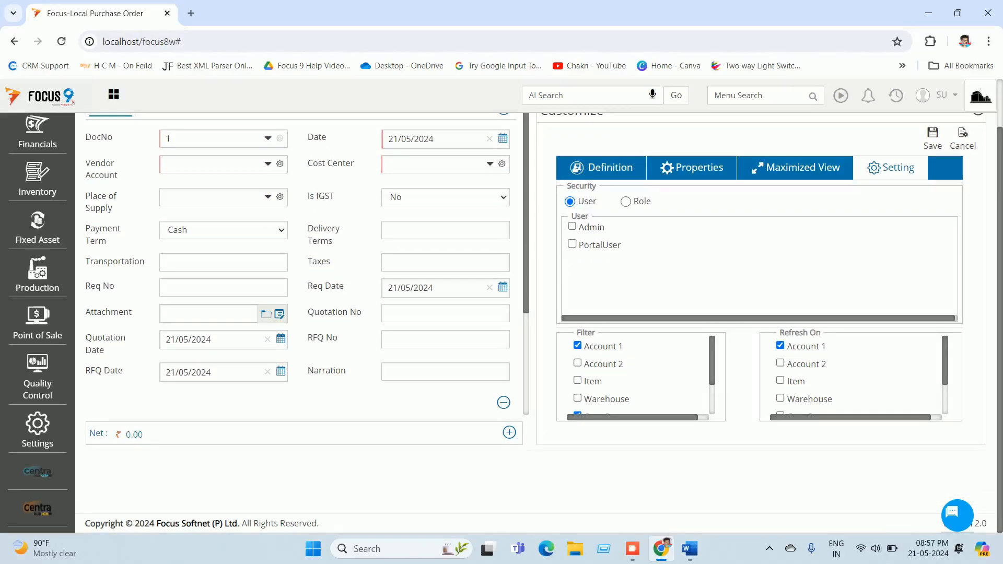
pyautogui.click(626, 202)
pyautogui.click(570, 202)
pyautogui.scroll(-3, 635, 376)
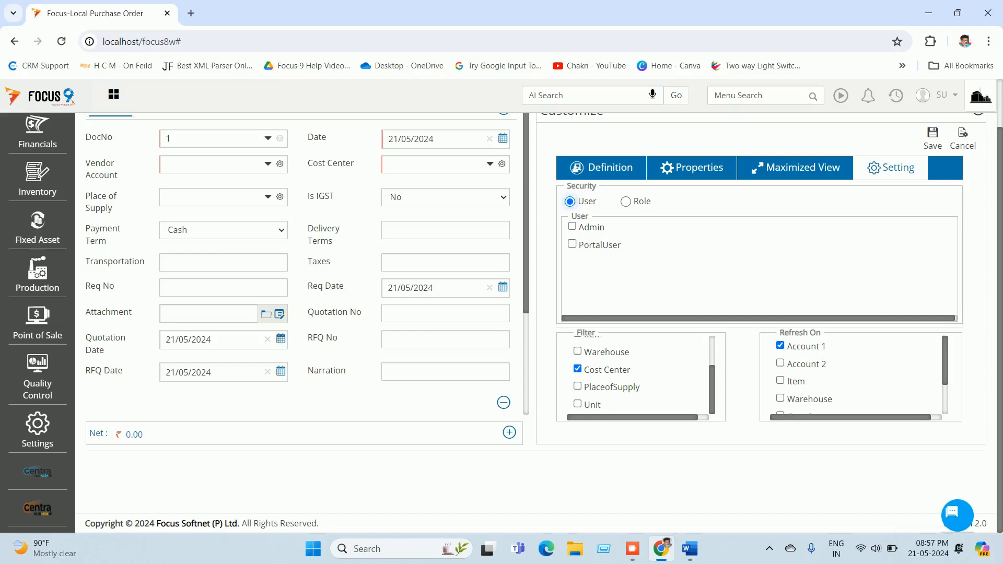
pyautogui.scroll(1, 538, 323)
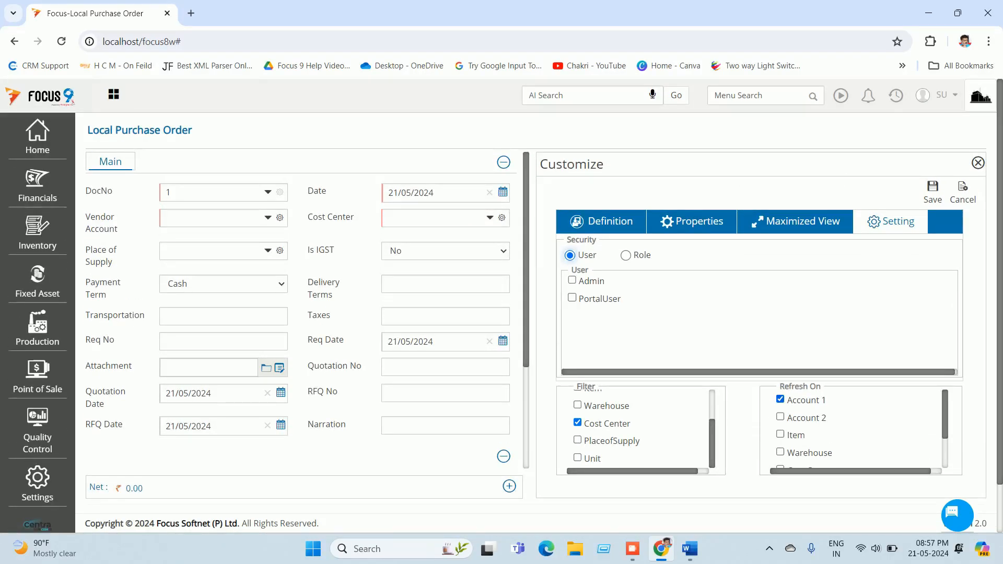
pyautogui.scroll(-3, 857, 428)
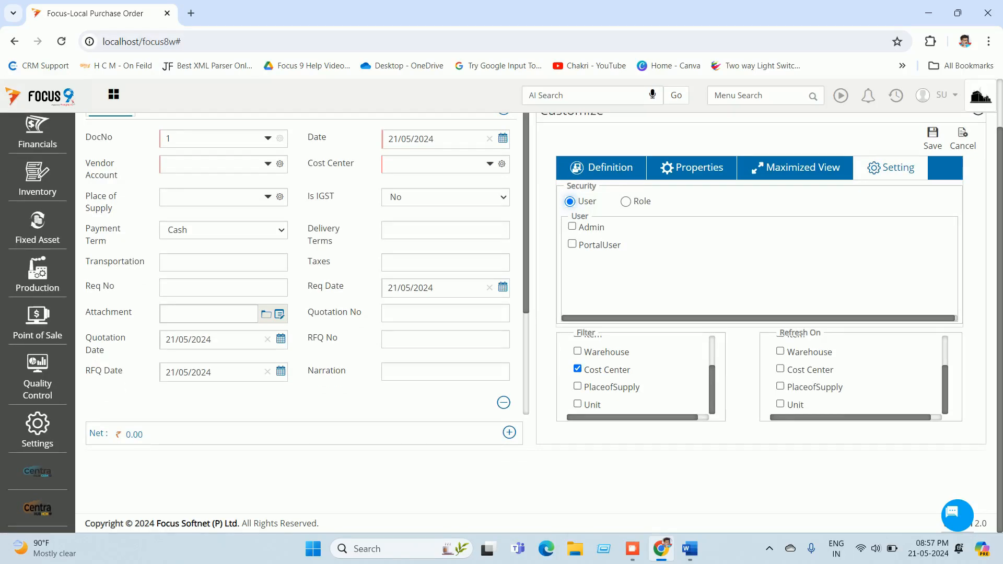
pyautogui.click(933, 138)
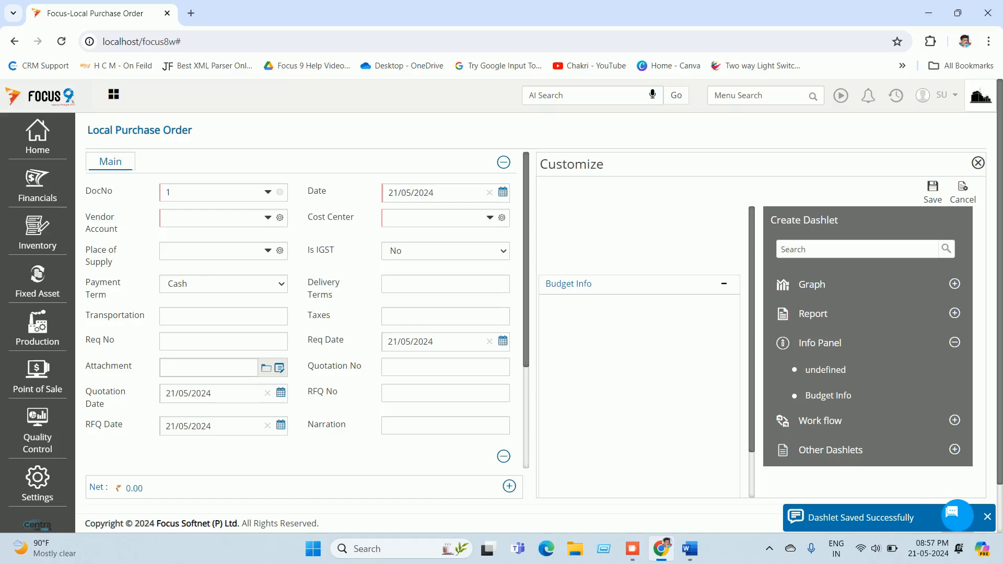
# Step: Place the Budget Info dashlet in the Info Sidebar layout and close customization
pyautogui.moveTo(829, 396)
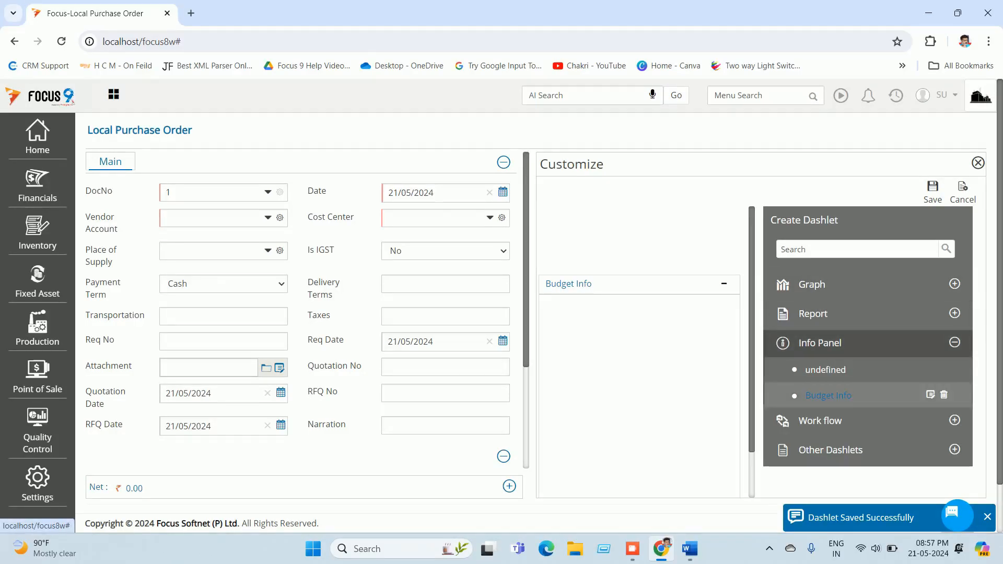
pyautogui.moveTo(828, 396)
pyautogui.mouseDown()
pyautogui.moveTo(674, 374)
pyautogui.moveTo(825, 395)
pyautogui.mouseUp()
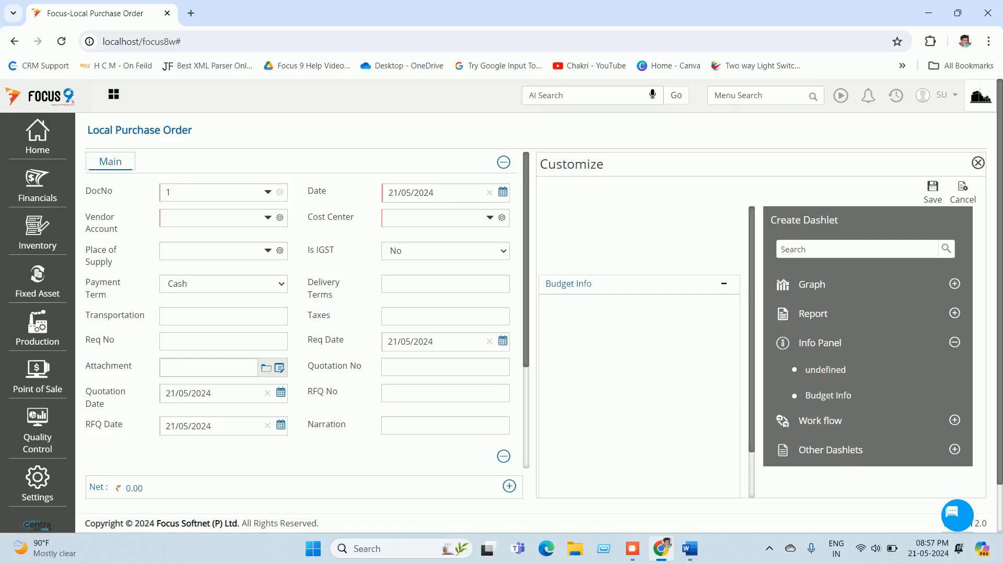
pyautogui.click(933, 192)
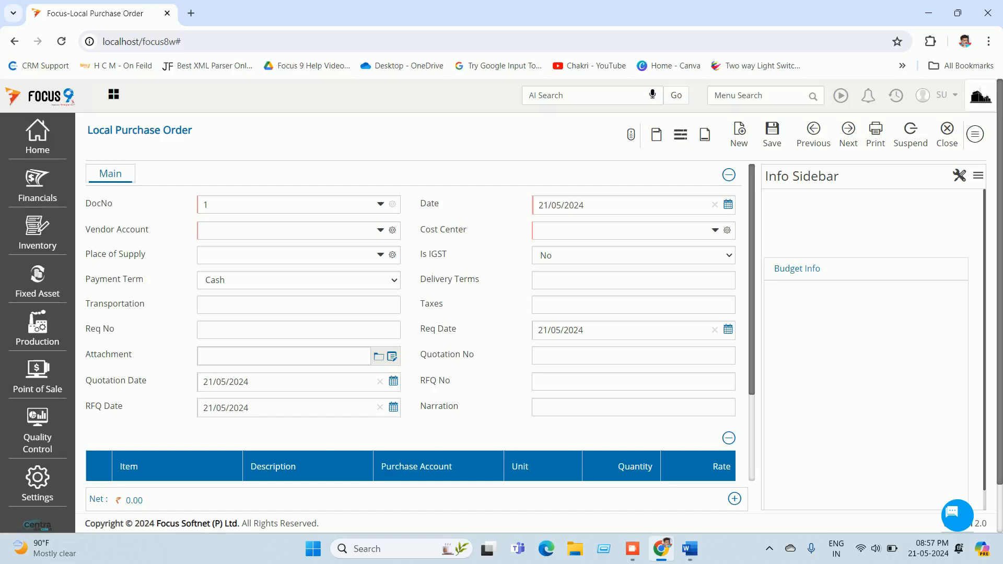
# Step: Fill the header with Vendor A - Local Supplier, Cost Center-001 and place of supply TELANGANA
pyautogui.click(288, 231)
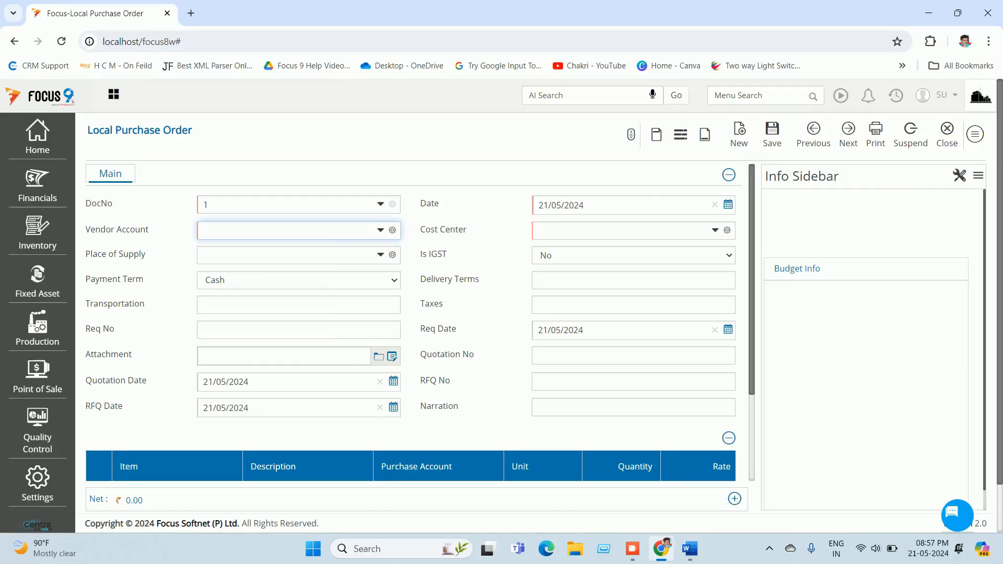
pyautogui.write('ven')
pyautogui.press('Return')
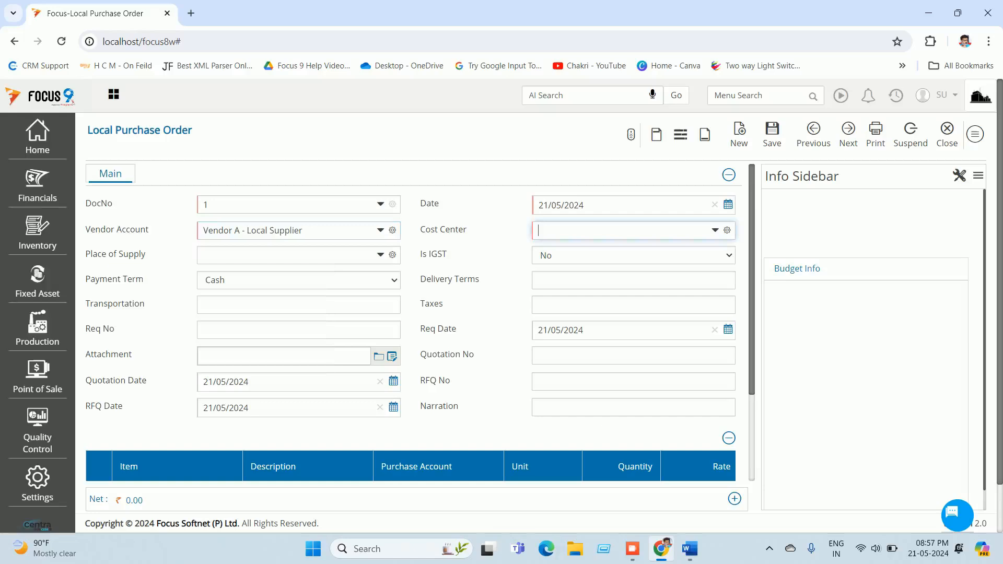
pyautogui.write('c')
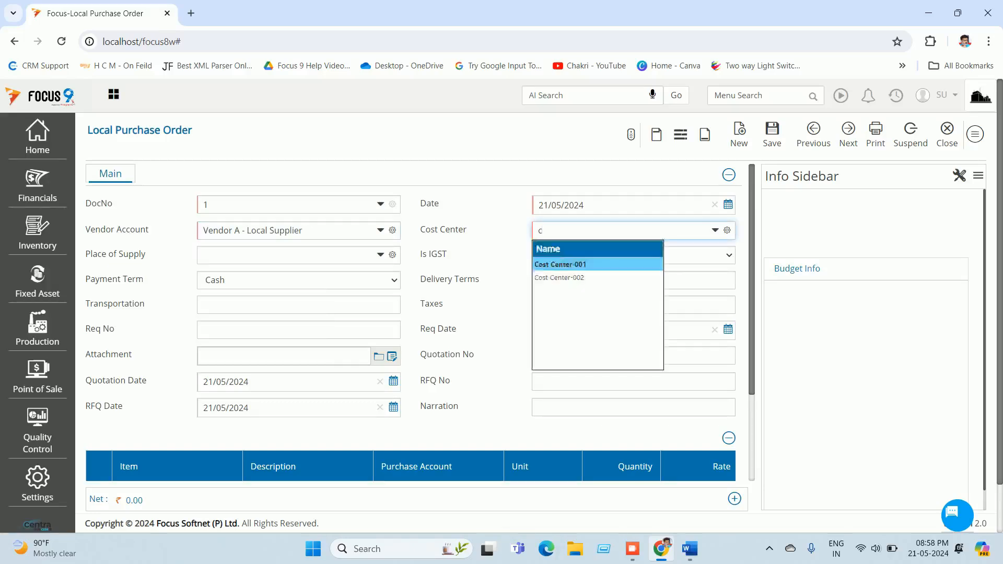
pyautogui.press('Return')
pyautogui.write('te')
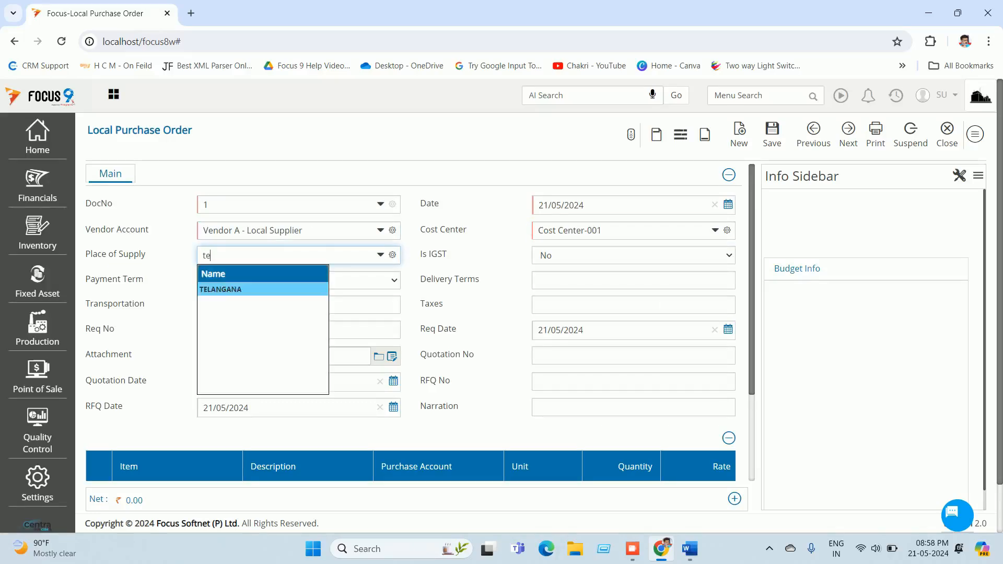
pyautogui.press('Return')
pyautogui.press('Return')
pyautogui.press('Return')
pyautogui.press('Return')
pyautogui.press('Return')
pyautogui.press('Return')
pyautogui.press('Return')
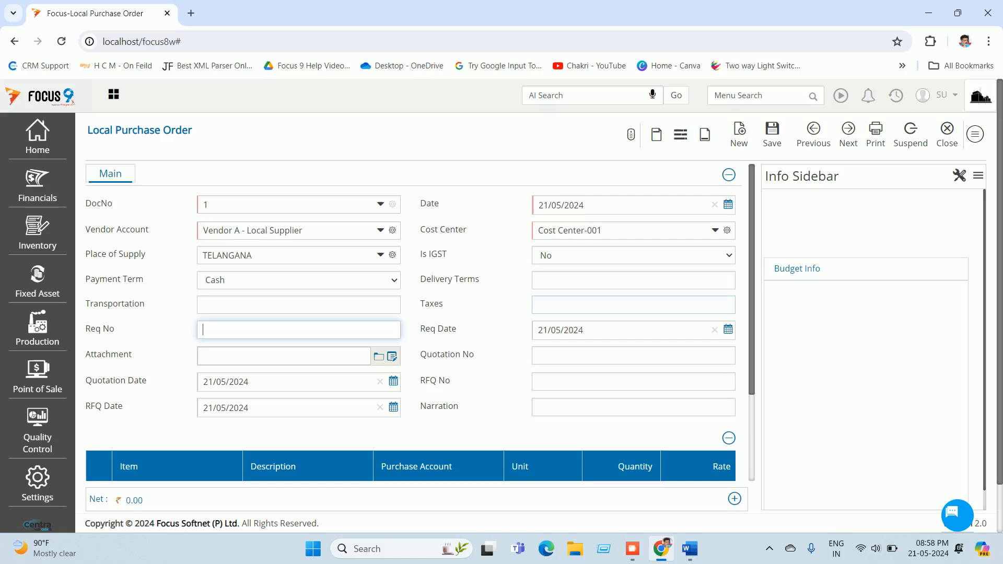
pyautogui.press('Return')
pyautogui.press('Return')
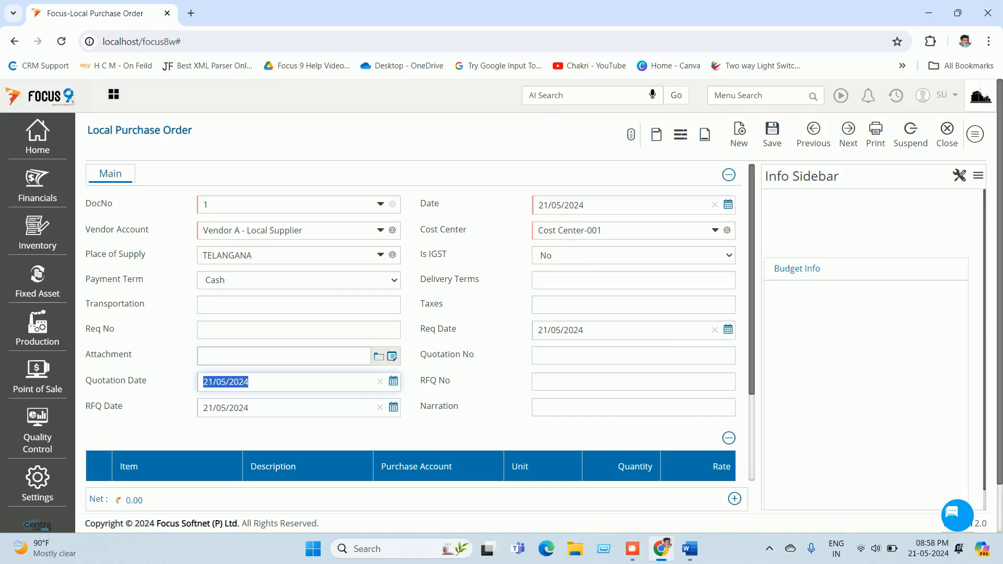
# Step: Set the voucher date to 02/04/2024 using the calendar
pyautogui.click(728, 205)
pyautogui.click(579, 241)
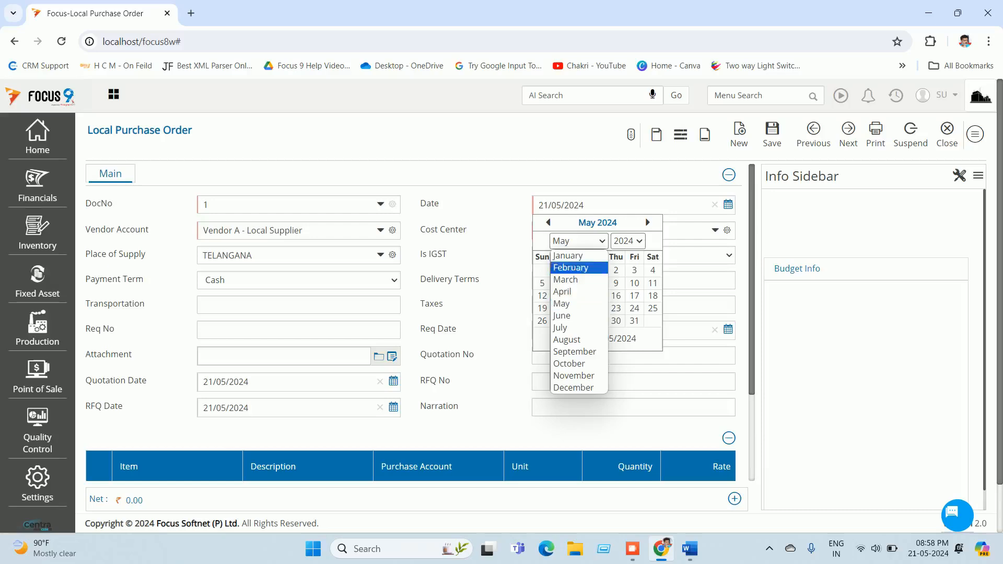
pyautogui.click(563, 291)
pyautogui.click(579, 270)
pyautogui.press('Return')
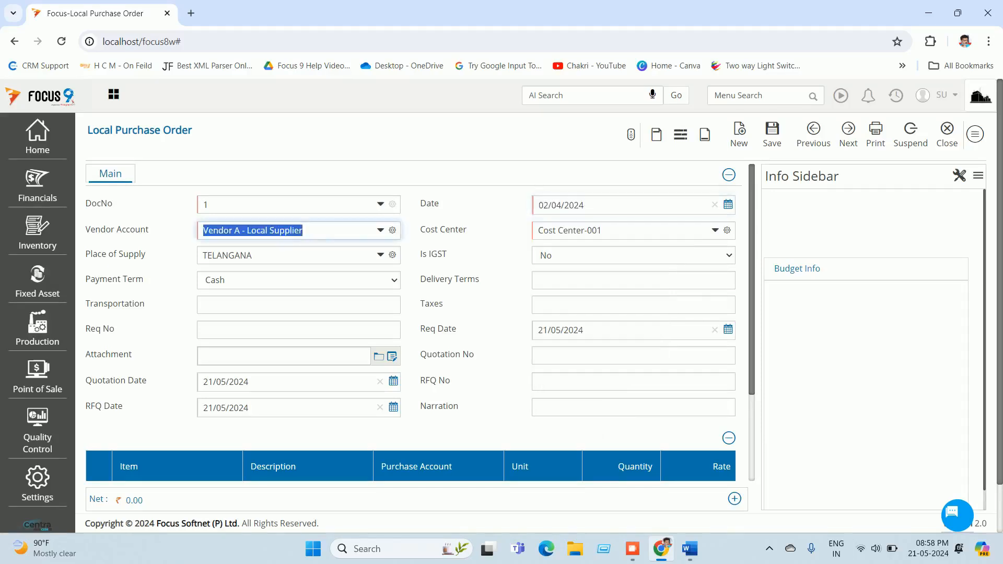
pyautogui.scroll(-3, 411, 322)
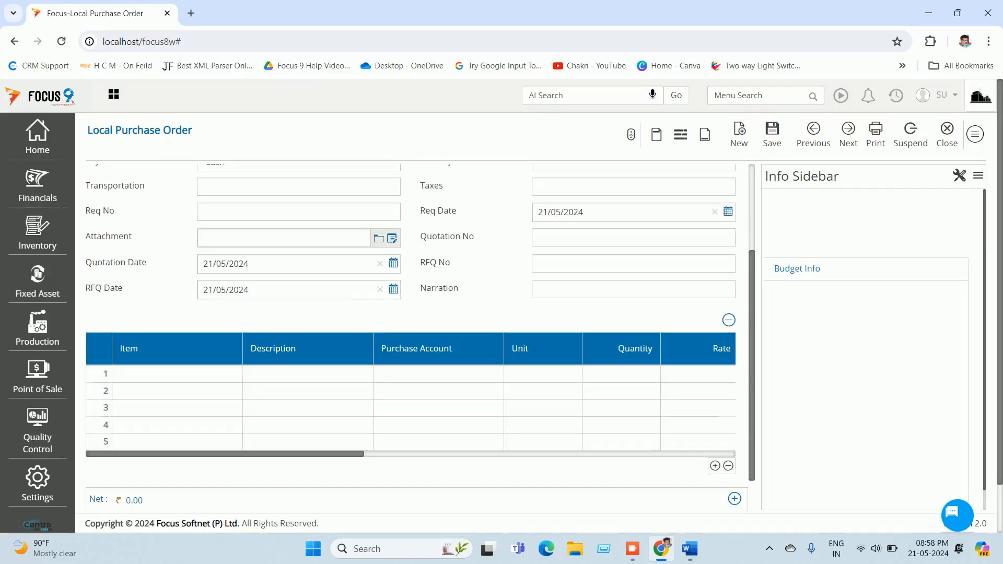
# Step: Enter row 1 as A4 Paper, quantity 1, rate 2,10,000
pyautogui.click(167, 374)
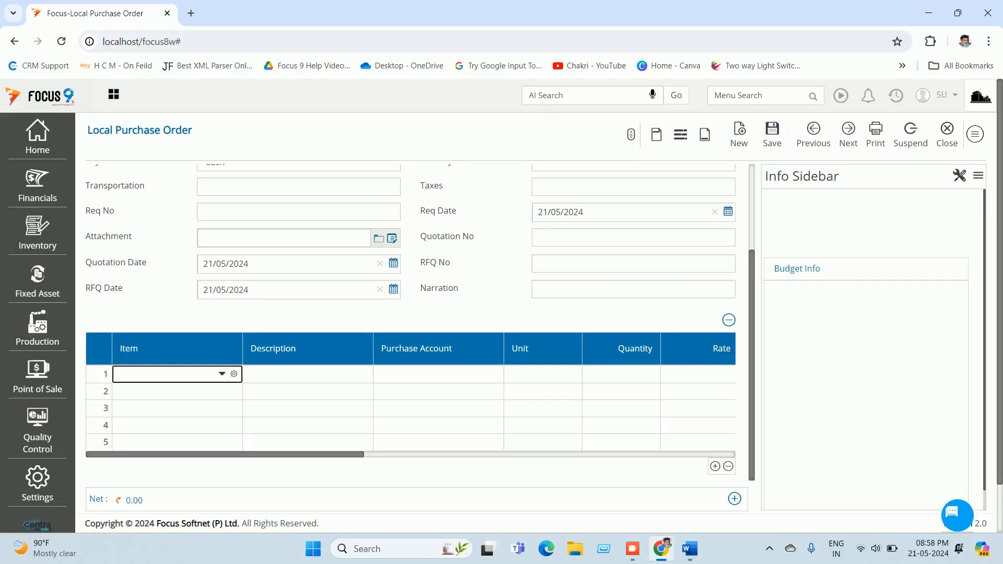
pyautogui.write('a')
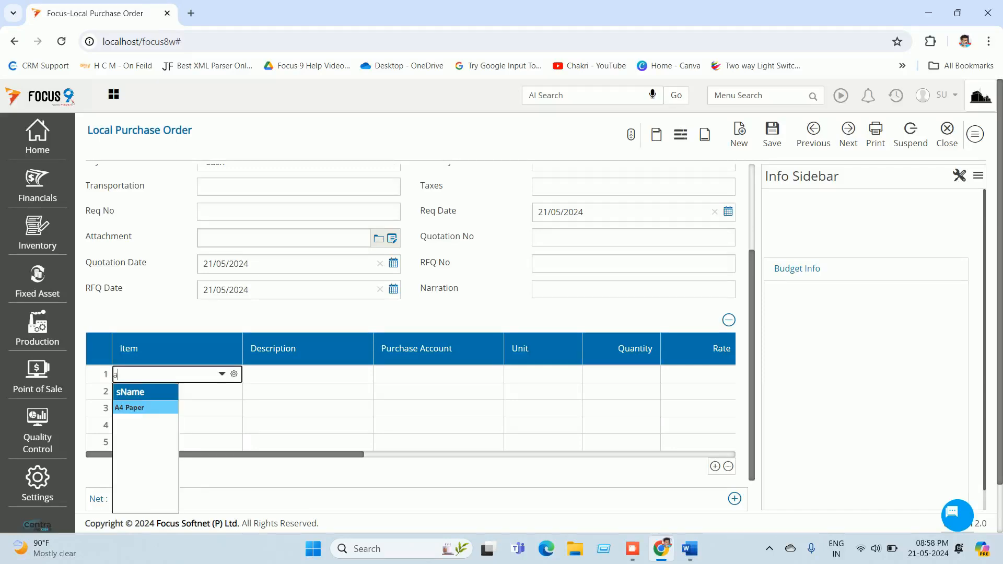
pyautogui.press('Return')
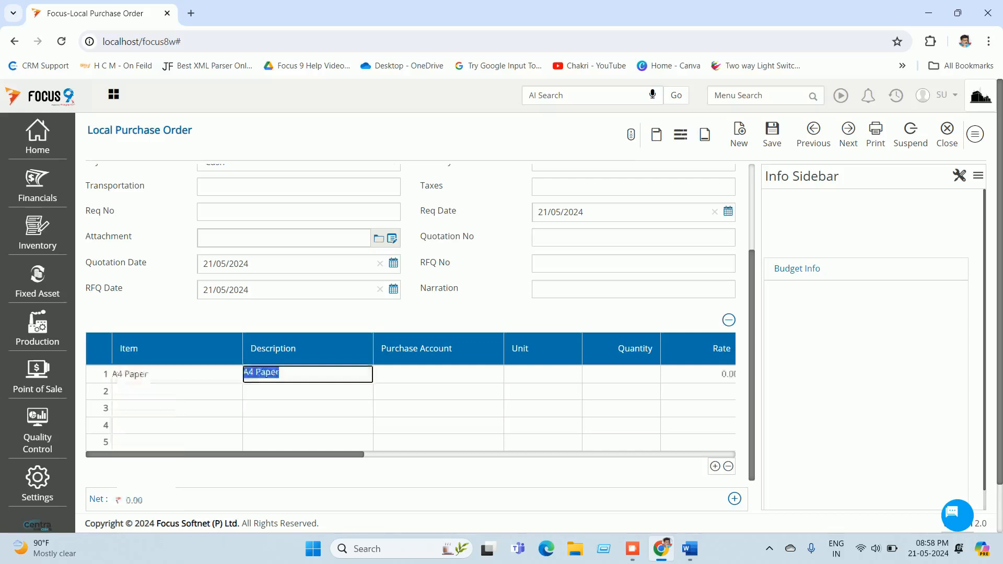
pyautogui.press('Return')
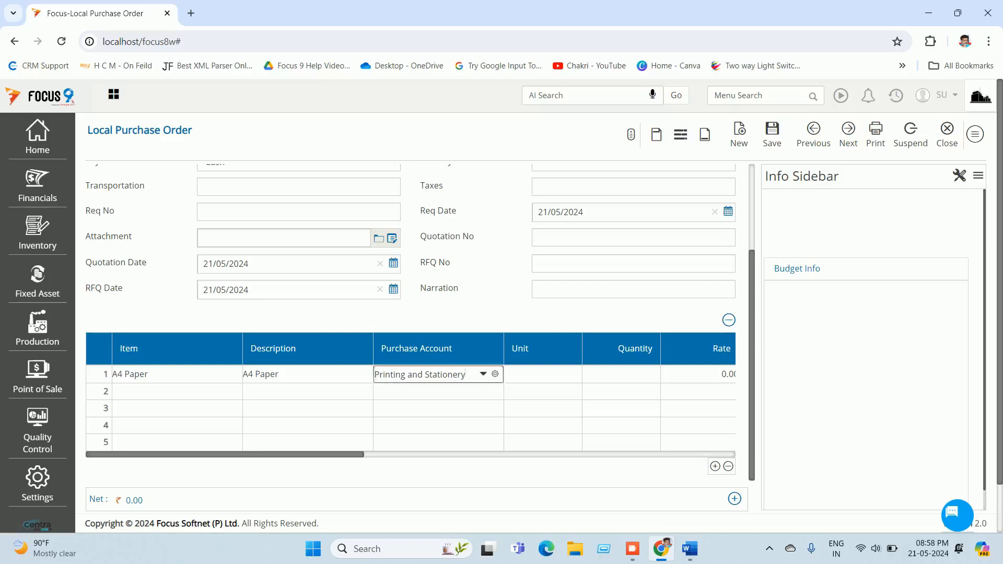
pyautogui.press('Return')
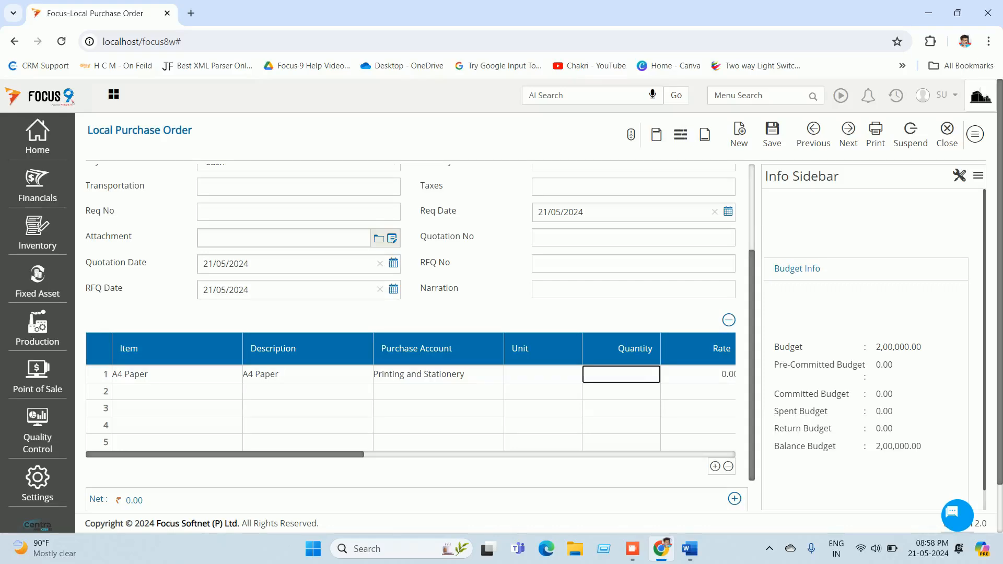
pyautogui.write('1')
pyautogui.press('Return')
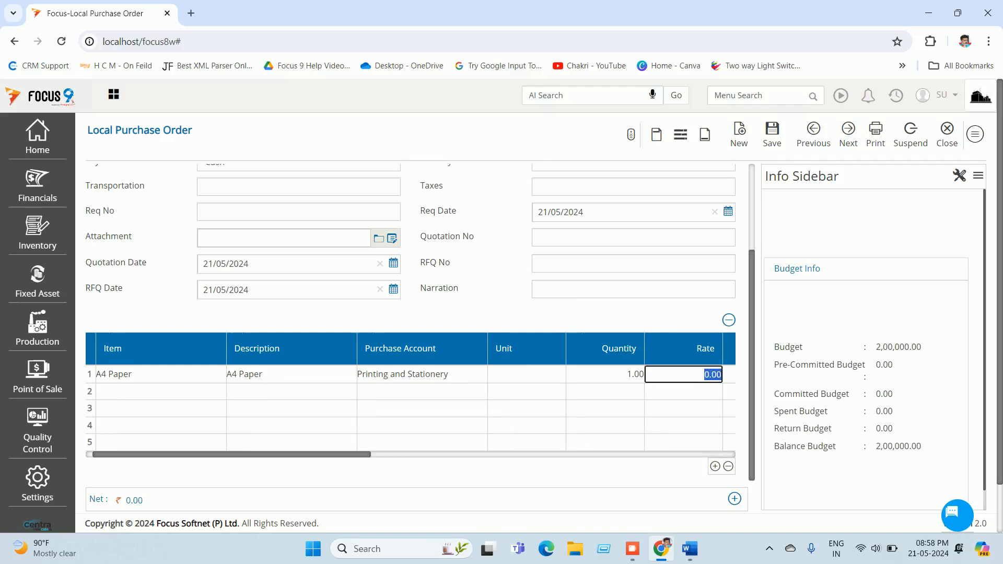
pyautogui.write('210000')
pyautogui.press('Tab')
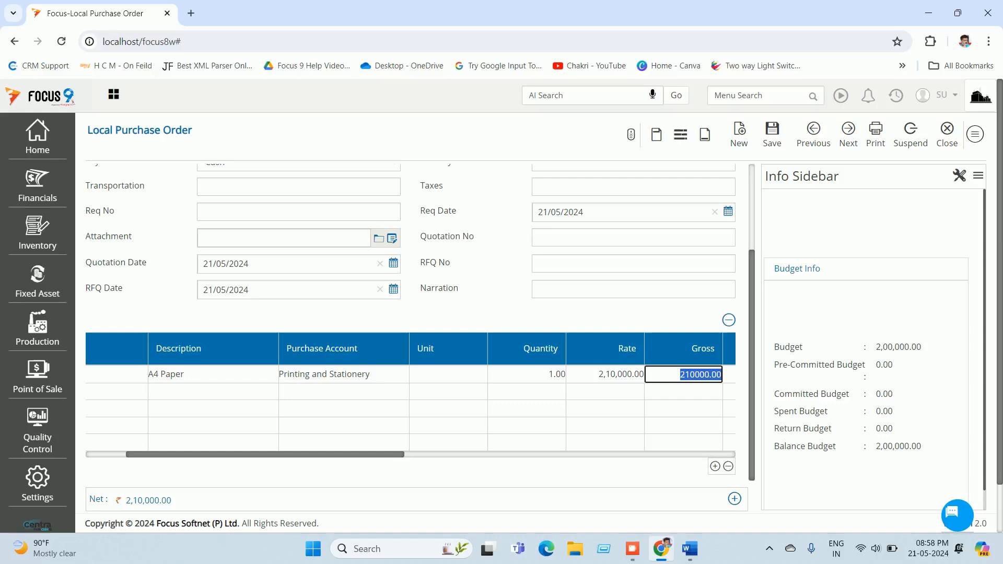
# Step: Correct the rate to 1,50,000, add 9% CGST and SGST, and save the order
pyautogui.click(605, 375)
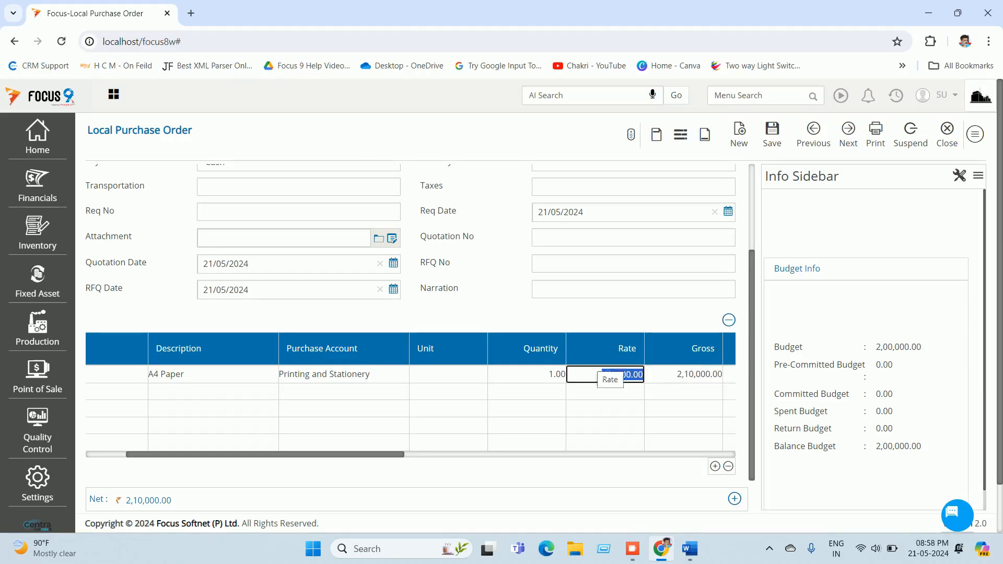
pyautogui.write('1')
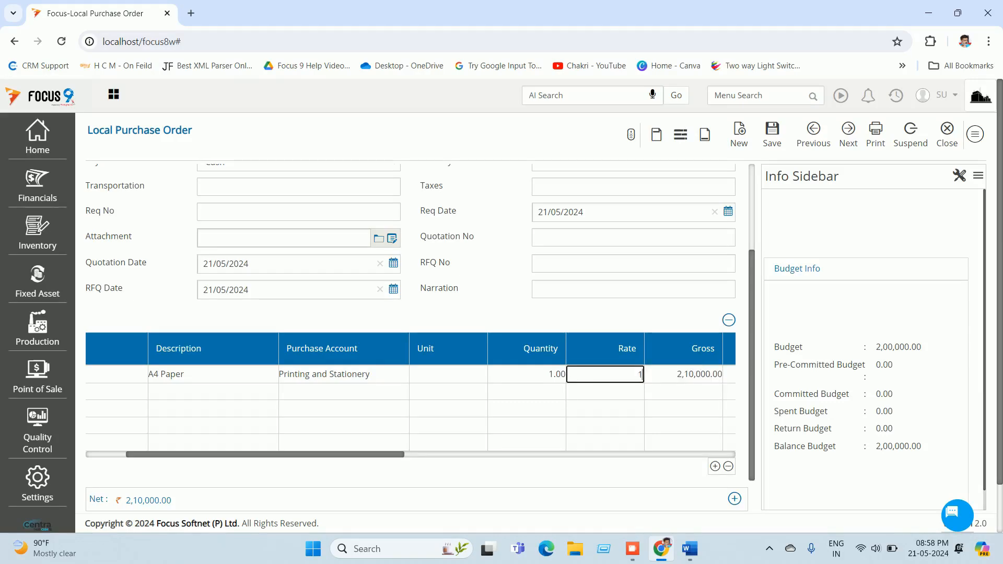
pyautogui.write('50000')
pyautogui.press('Tab')
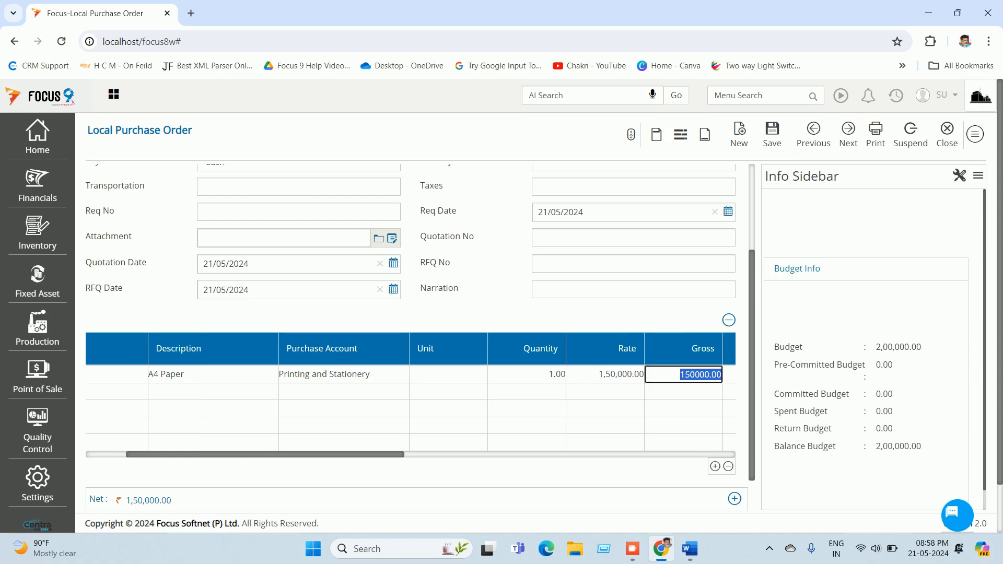
pyautogui.press('Tab')
pyautogui.press('Tab')
pyautogui.press('Tab')
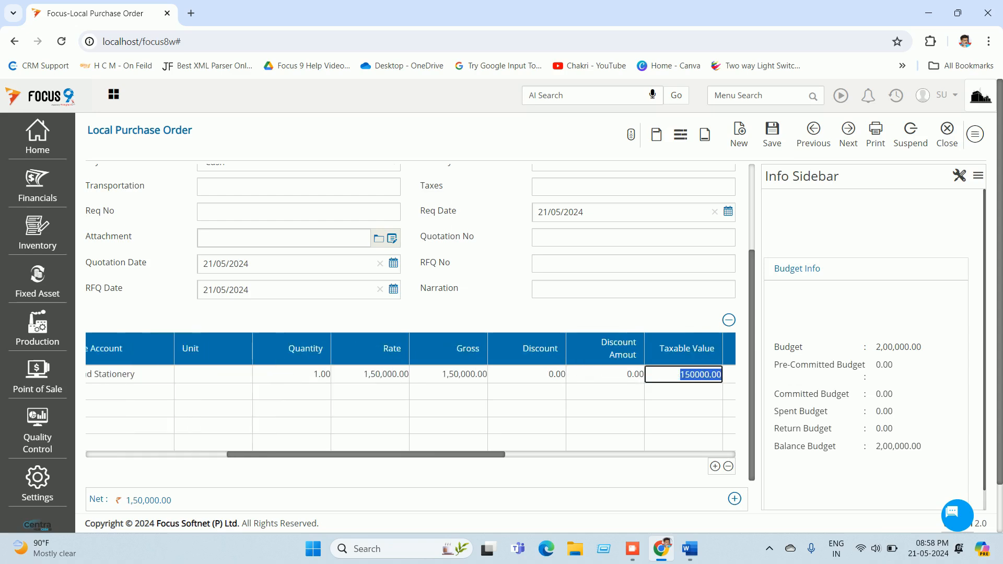
pyautogui.press('Tab')
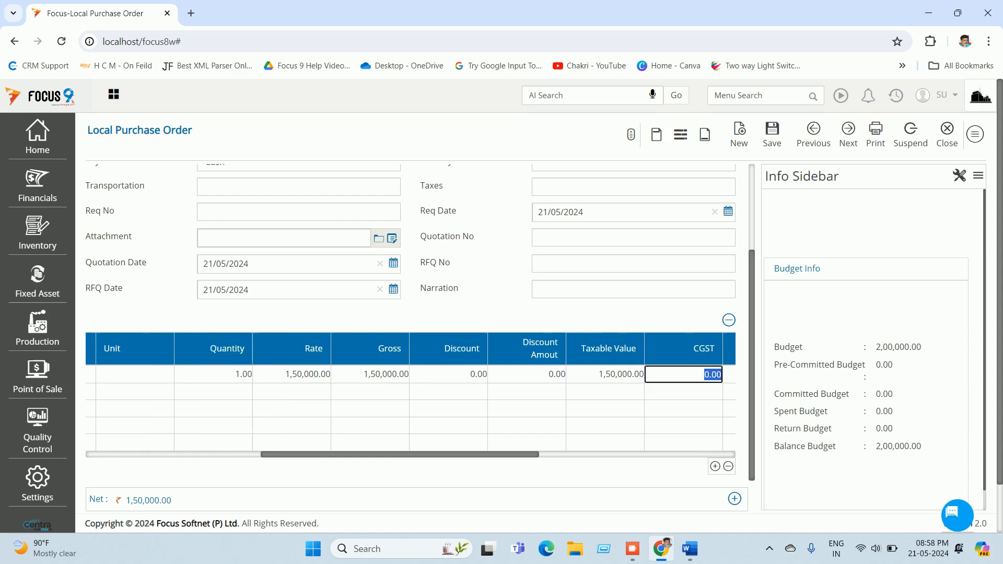
pyautogui.write('9')
pyautogui.press('Tab')
pyautogui.write('9')
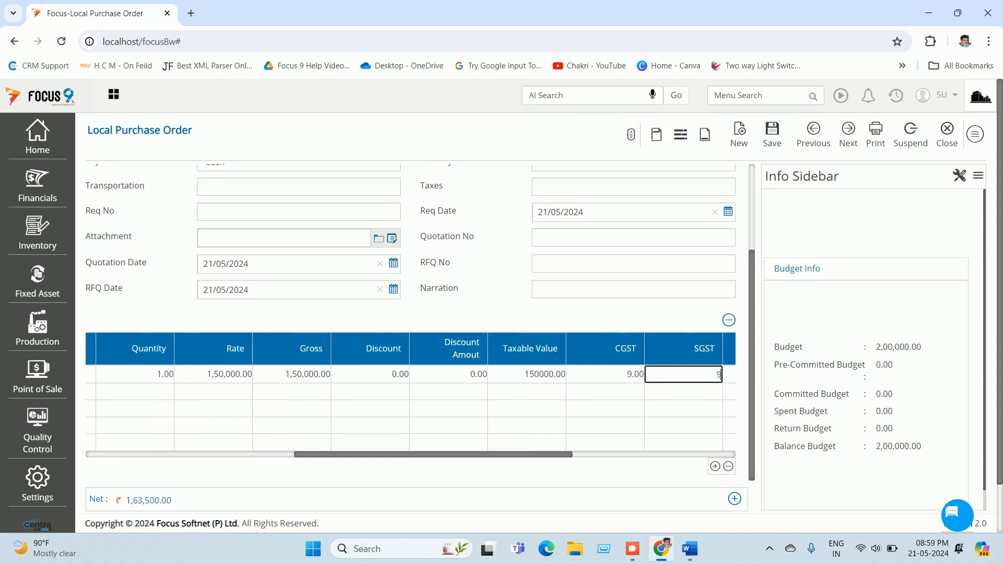
pyautogui.press('Tab')
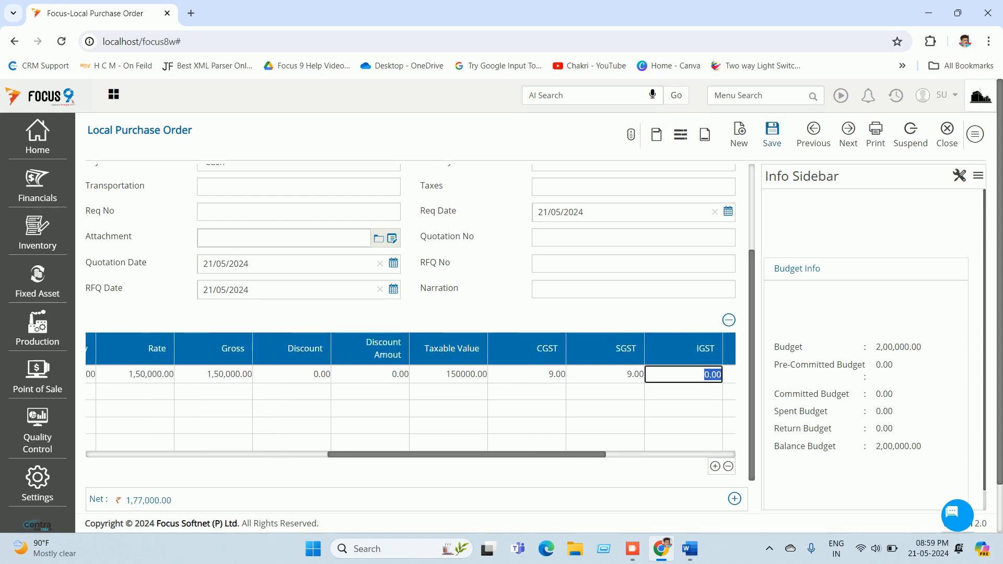
pyautogui.hotkey('ctrl', 's')
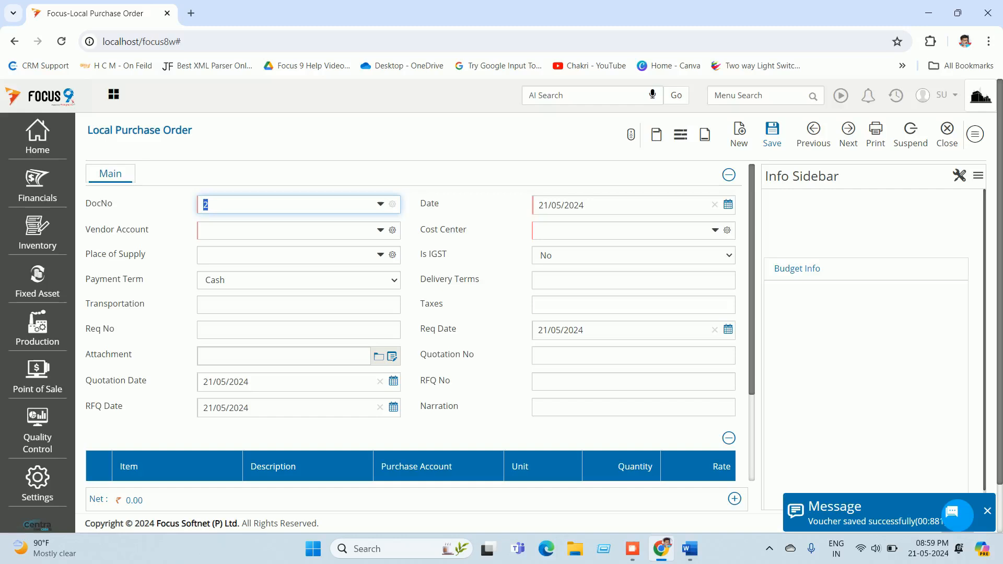
# Step: Reload order 1 to see Budget Info: 1,77,000.00 pre-committed, 23,000.00 balance budget
pyautogui.press('BackSpace')
pyautogui.write('1')
pyautogui.press('Return')
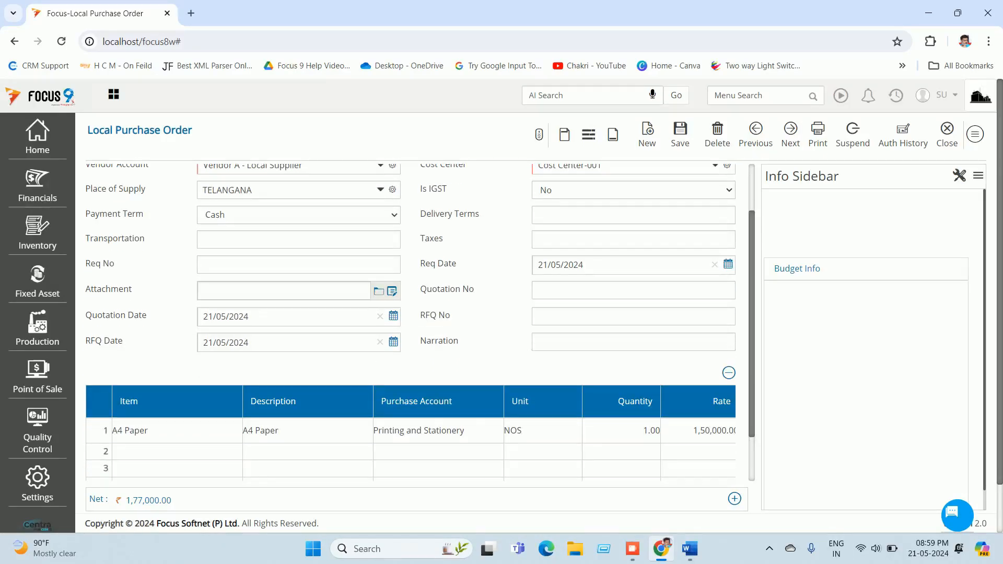
pyautogui.press('Tab')
pyautogui.press('Tab')
pyautogui.press('Tab')
pyautogui.press('Tab')
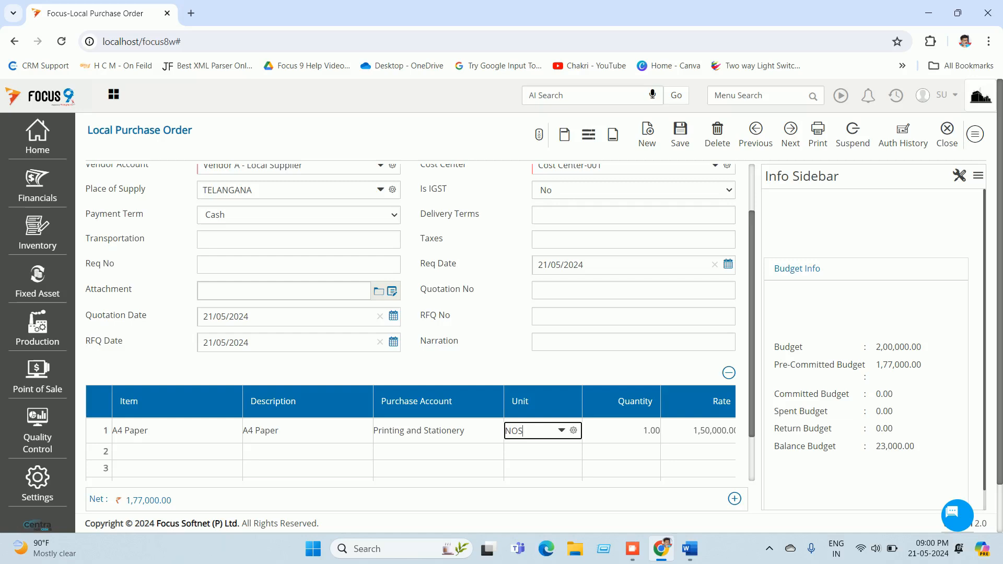
# Step: Close the purchase order screens and open Material Receipt Notes through Menu Search
pyautogui.click(943, 135)
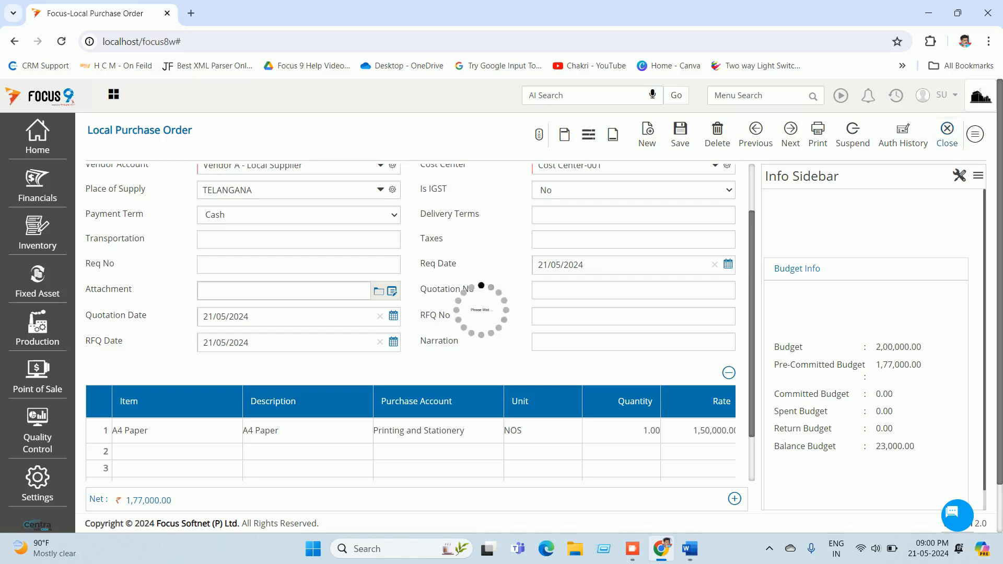
pyautogui.click(966, 134)
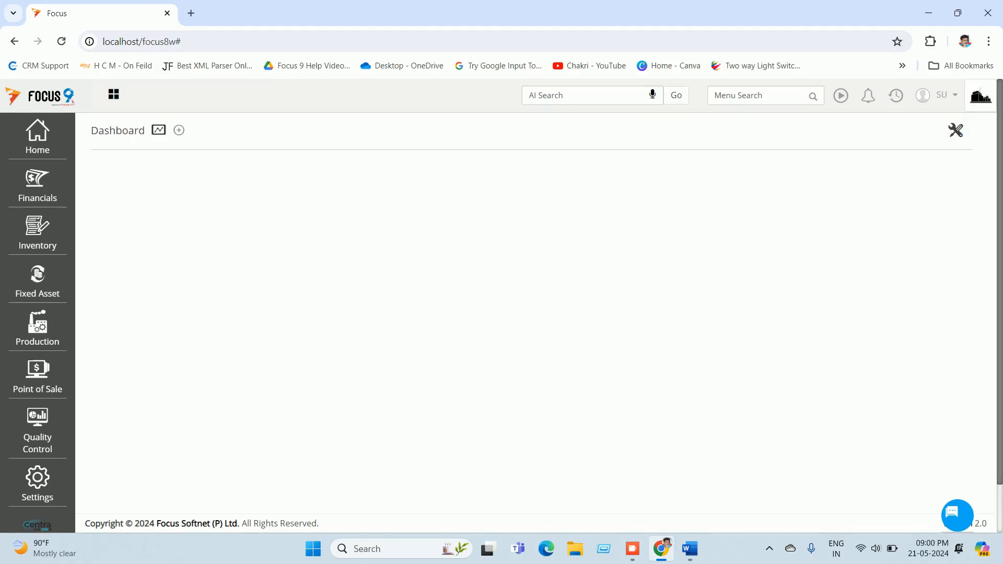
pyautogui.click(756, 96)
pyautogui.write('mar')
pyautogui.write('ter')
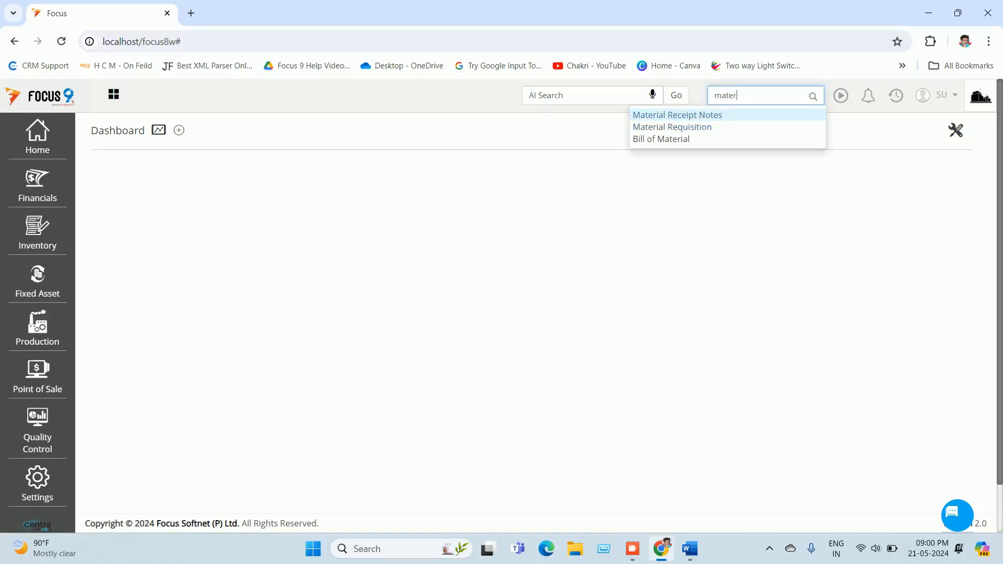
pyautogui.press('Return')
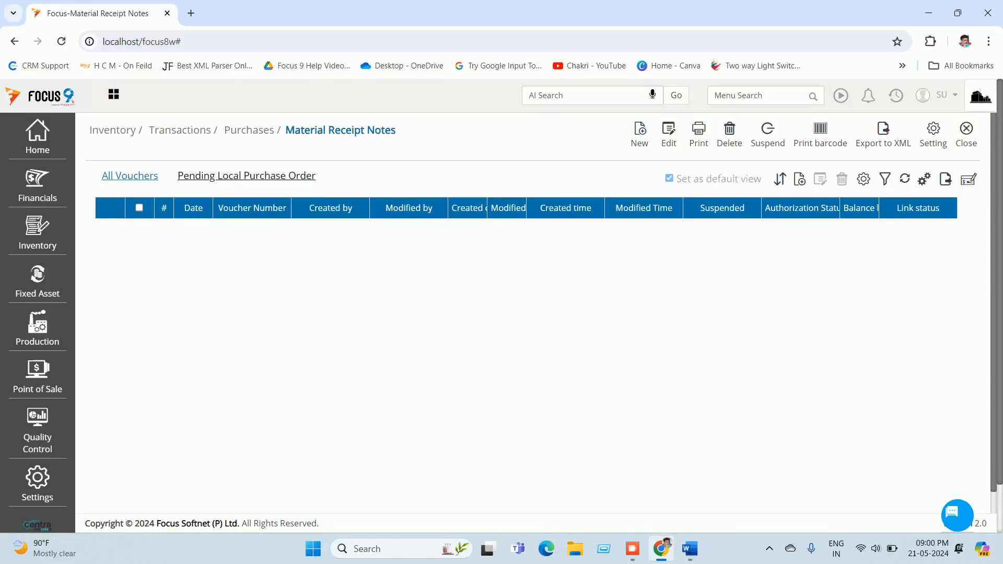
# Step: Start a receipt note from the pending purchase order and set Cost Center-001
pyautogui.click(247, 176)
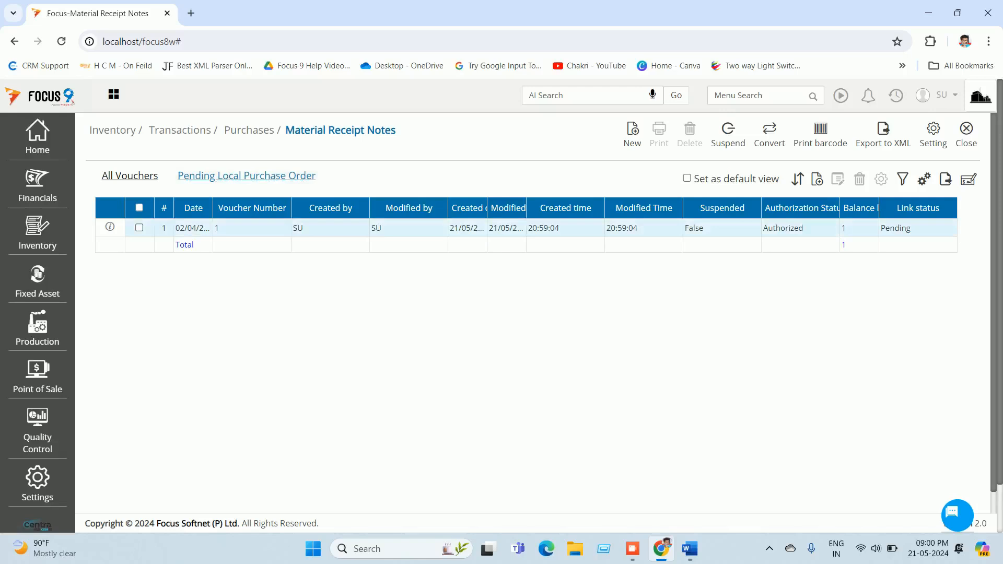
pyautogui.doubleClick(252, 228)
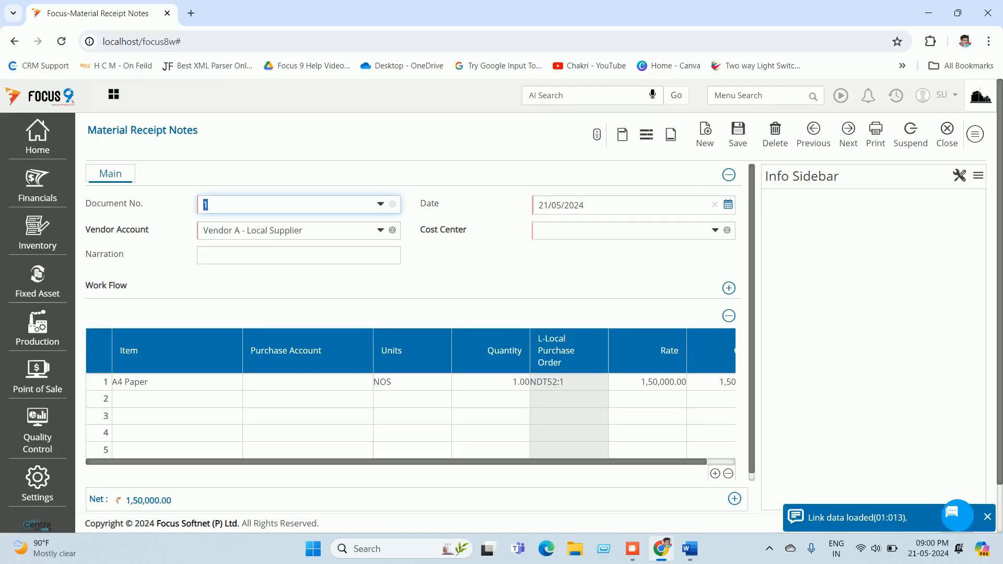
pyautogui.click(617, 231)
pyautogui.write('c')
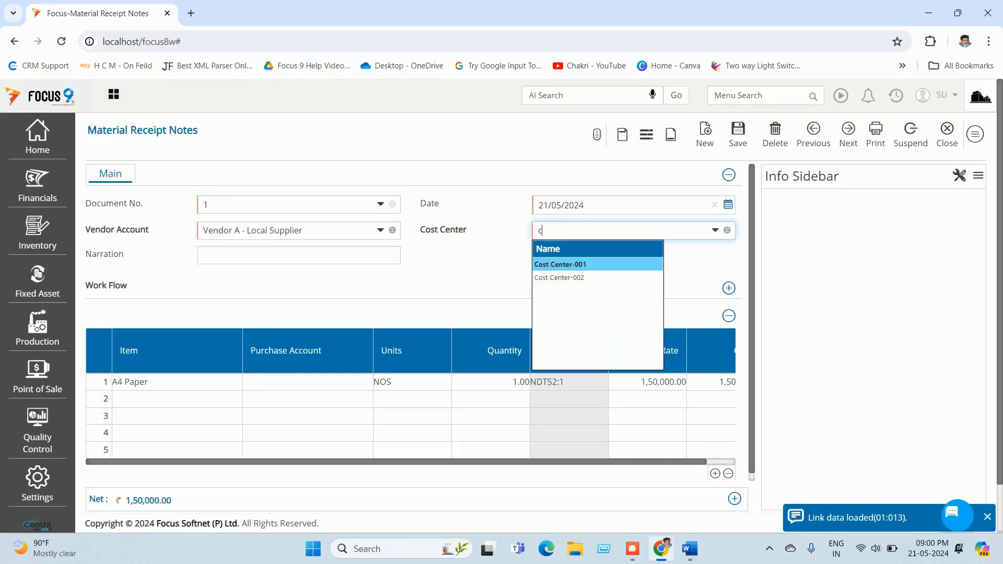
pyautogui.press('Return')
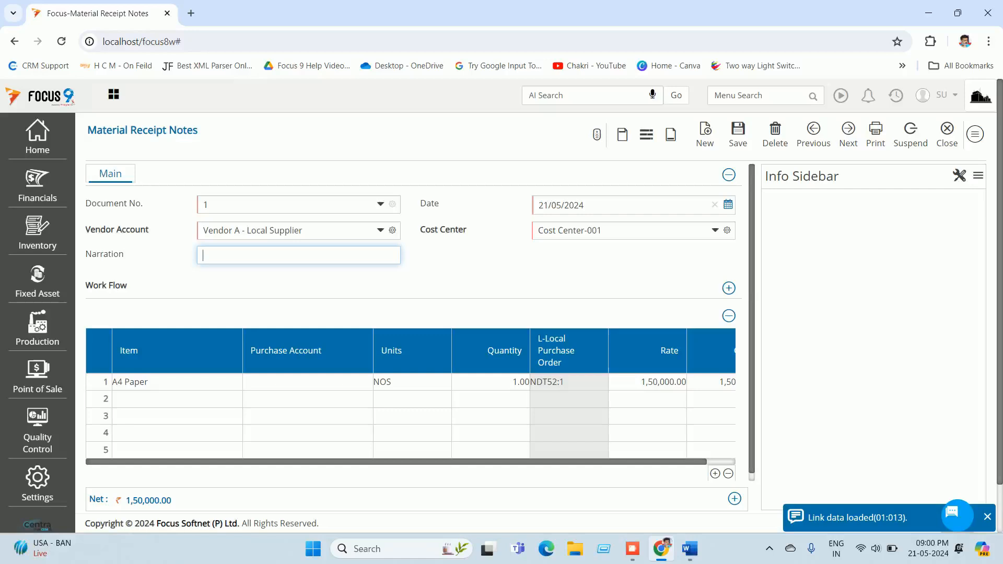
# Step: Set row 1's purchase account to Purchase
pyautogui.click(295, 382)
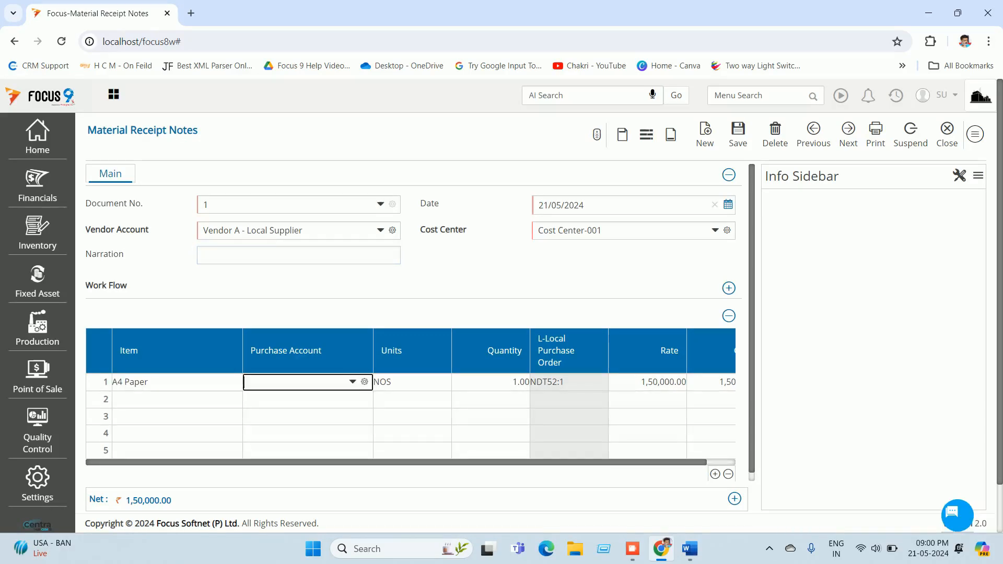
pyautogui.write('p')
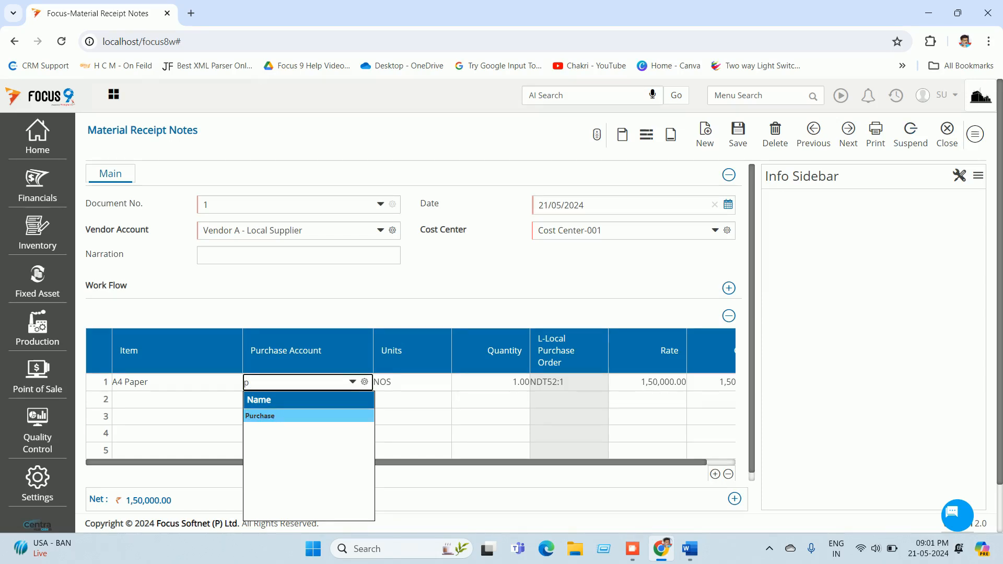
pyautogui.click(975, 134)
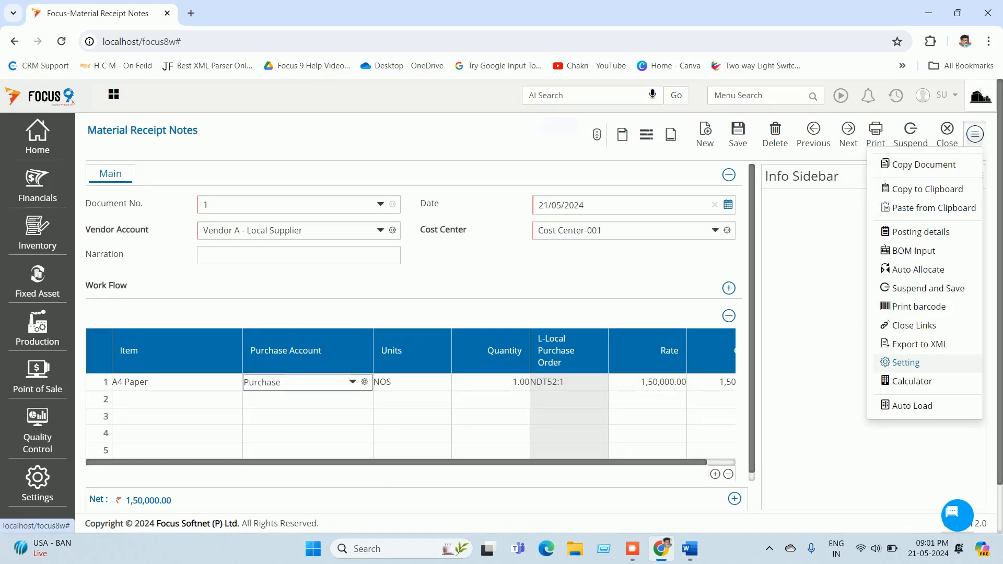
# Step: Enable 'Do not restrict account-1 type' under Miscellaneous in Material Receipt Notes settings and update
pyautogui.click(905, 363)
pyautogui.press('Return')
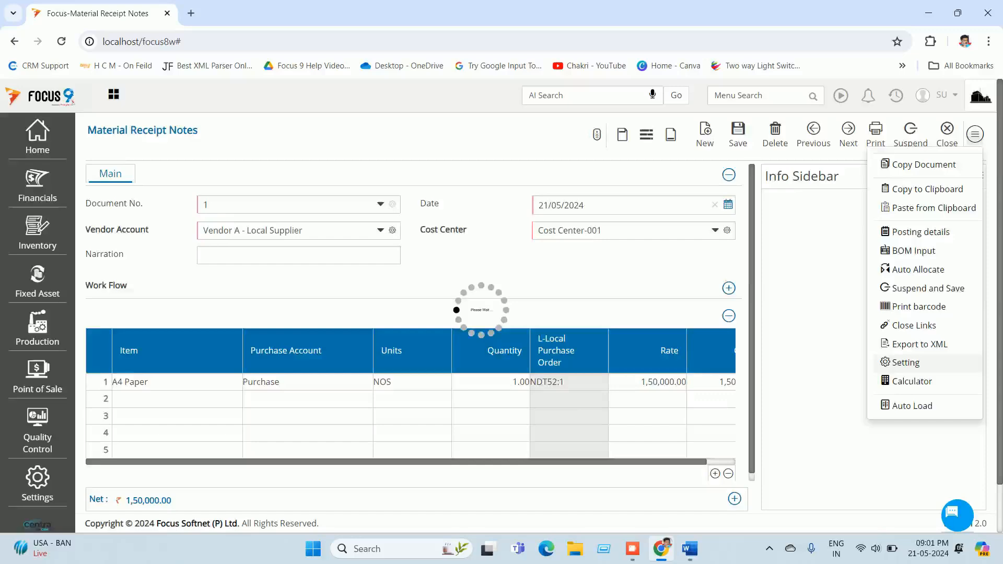
pyautogui.click(330, 160)
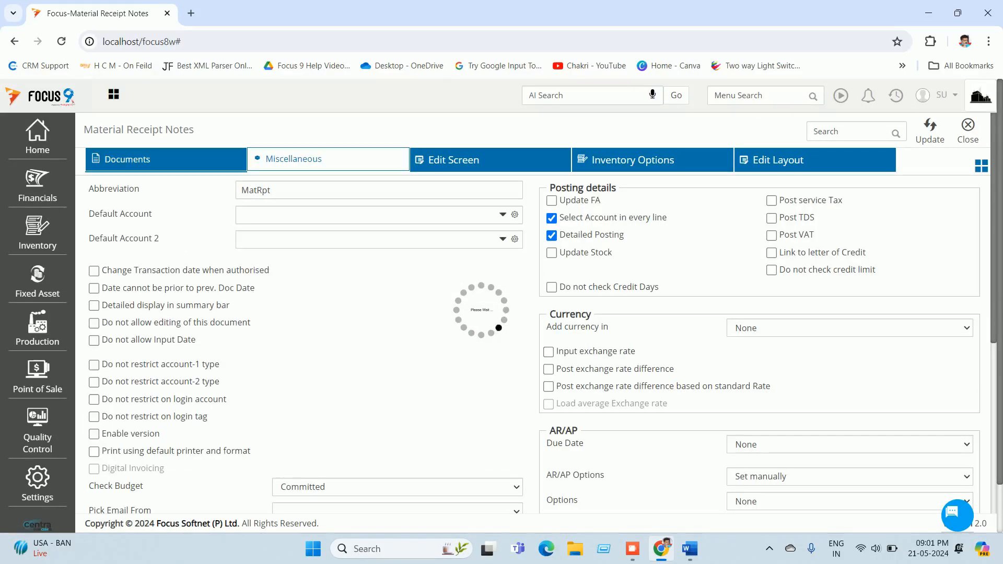
pyautogui.click(94, 365)
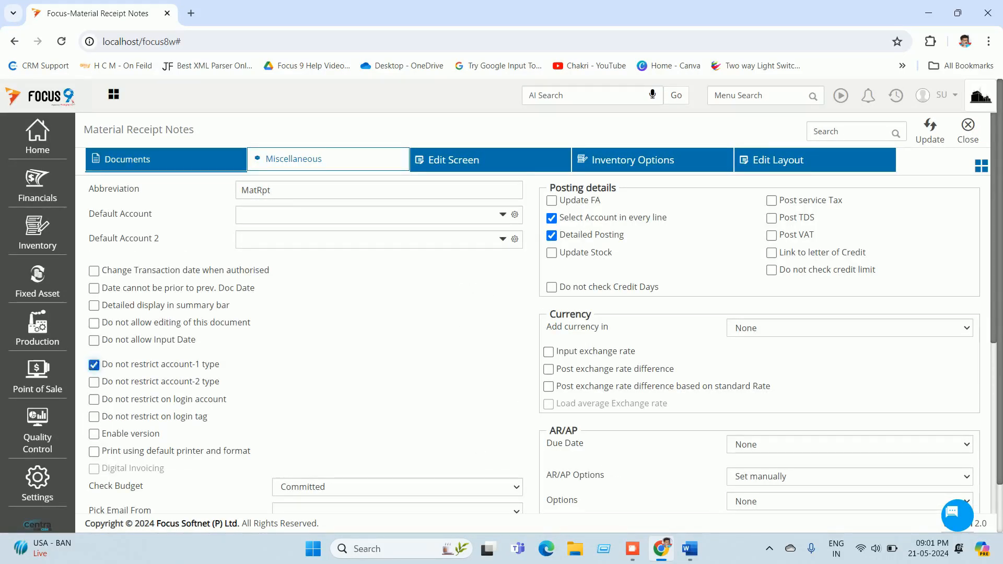
pyautogui.click(930, 131)
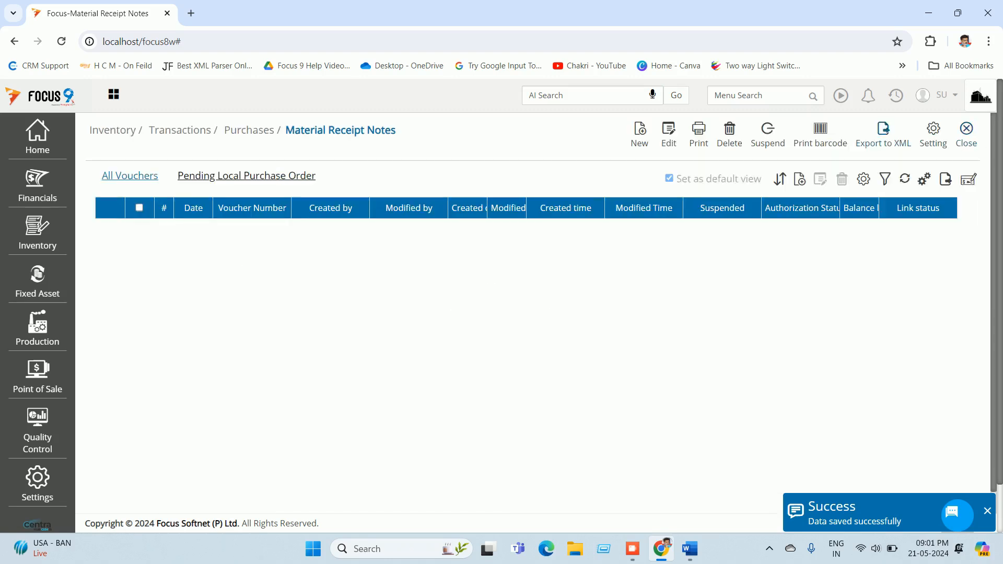
# Step: Open the Purchase Flow workflow in Design Workflow and its order-to-receipt link settings
pyautogui.click(757, 95)
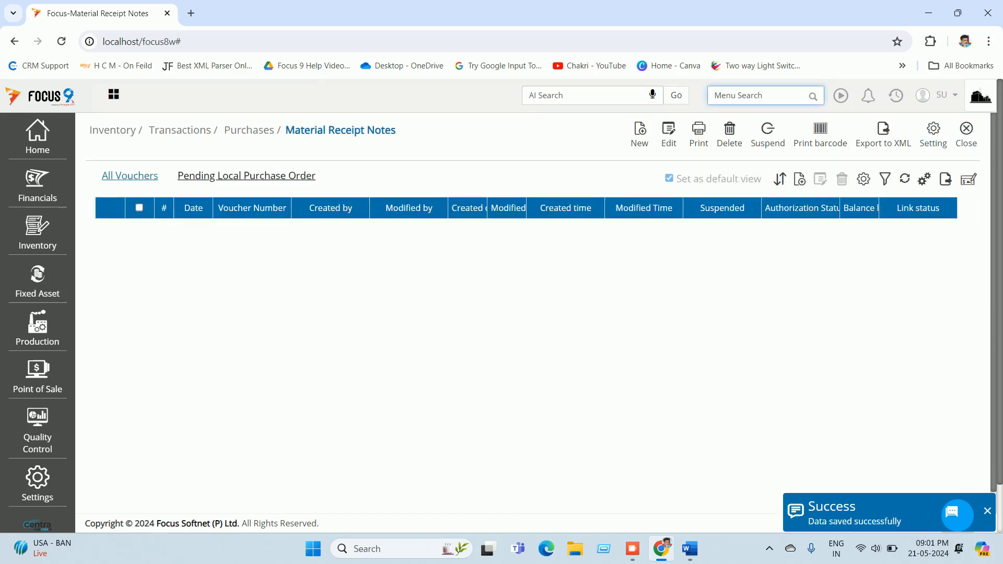
pyautogui.write('des')
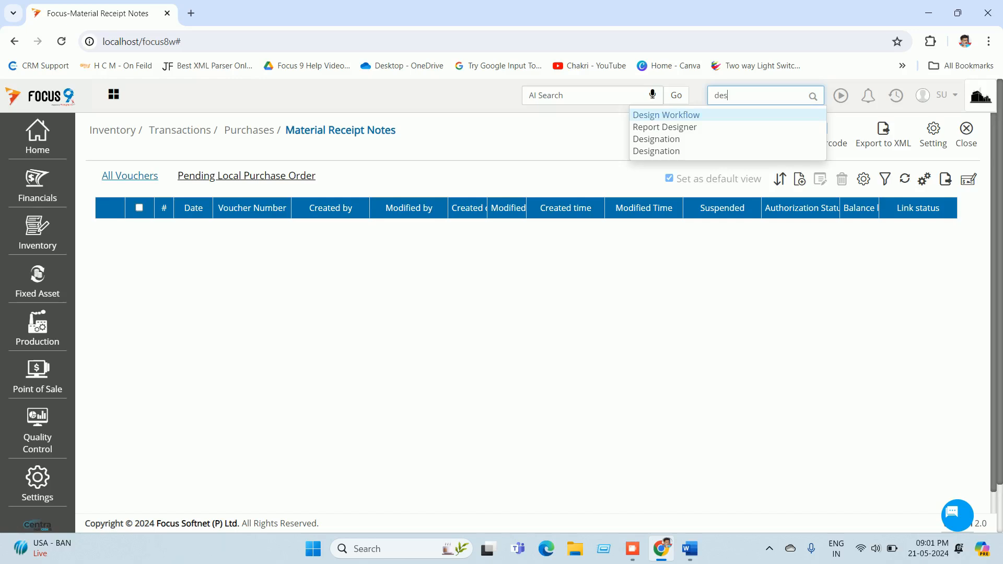
pyautogui.press('Return')
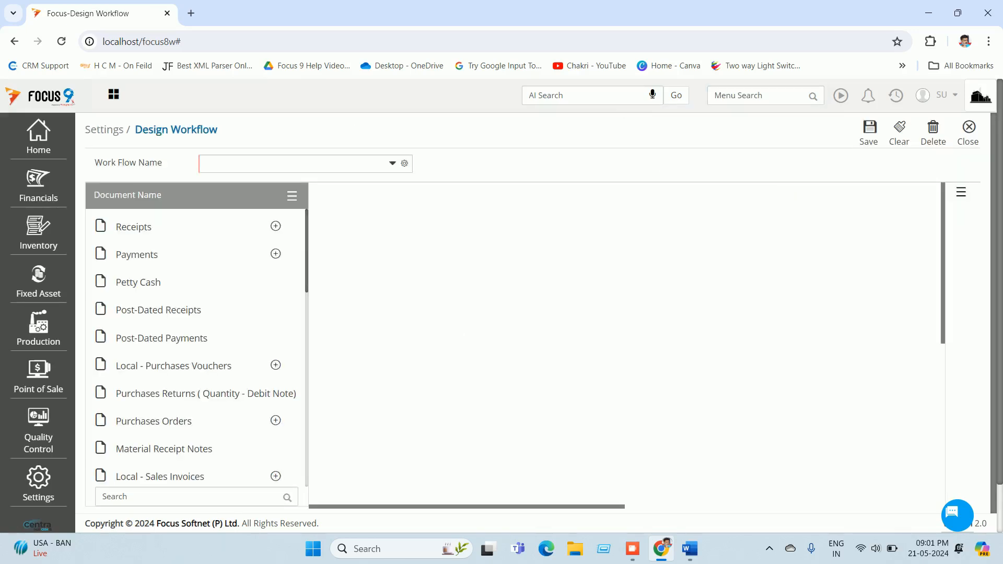
pyautogui.click(392, 163)
pyautogui.click(224, 237)
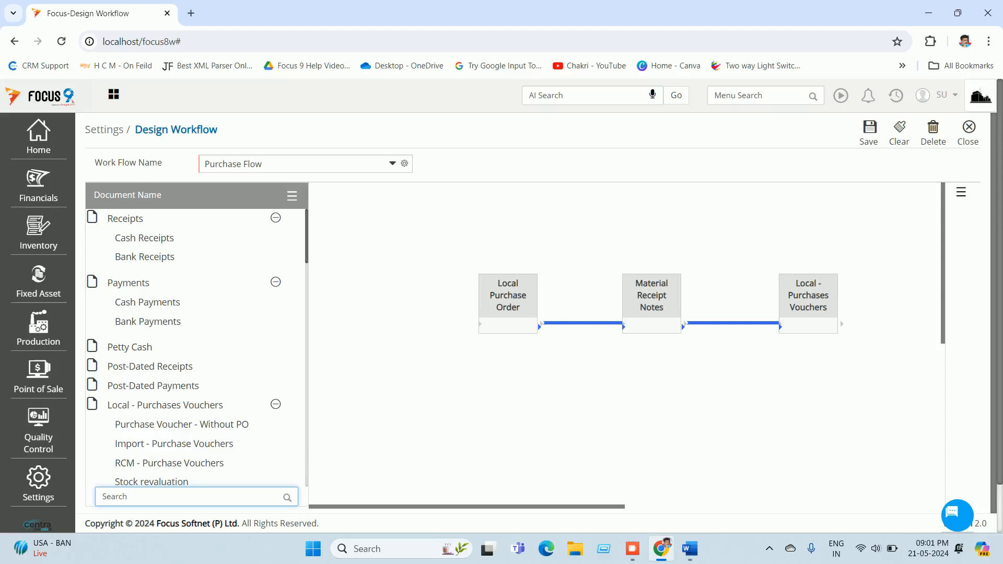
pyautogui.doubleClick(583, 323)
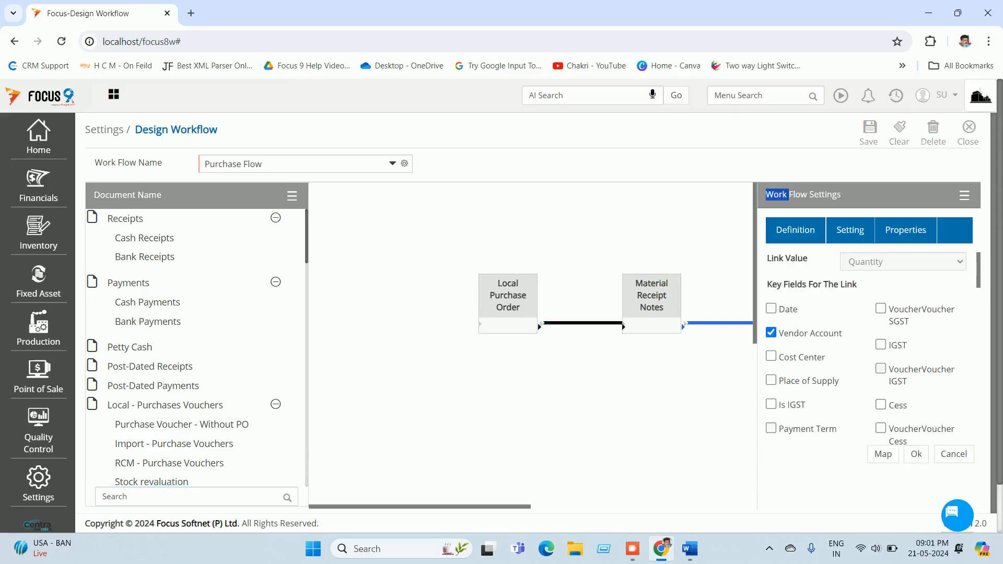
# Step: Add a field mapping from Purchase Account to Purchase Account
pyautogui.click(883, 454)
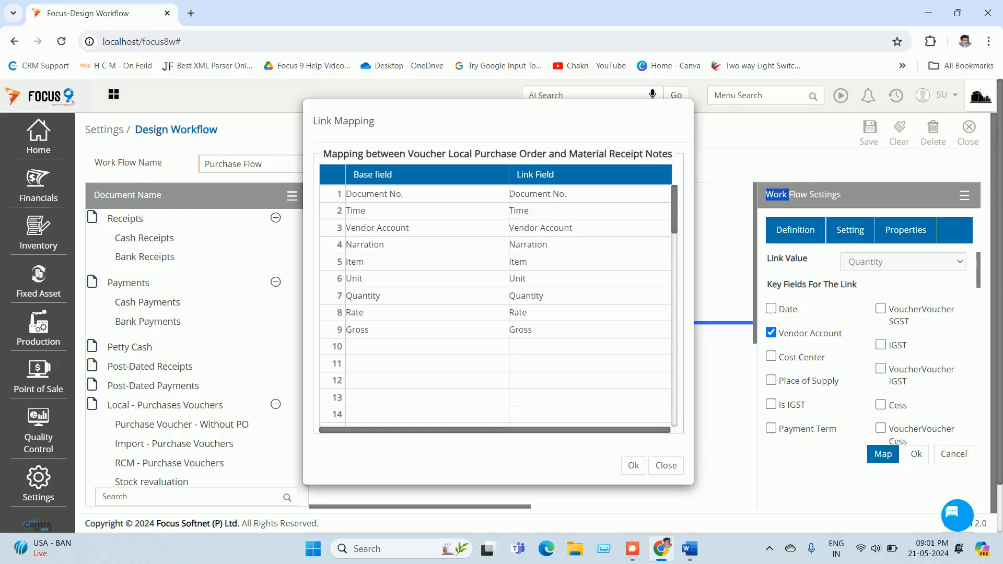
pyautogui.click(427, 347)
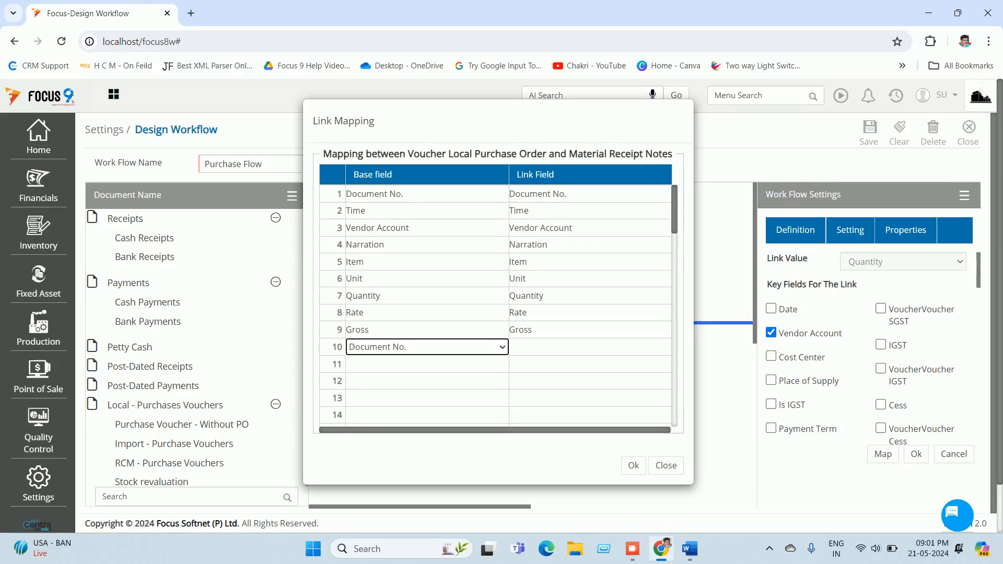
pyautogui.click(427, 347)
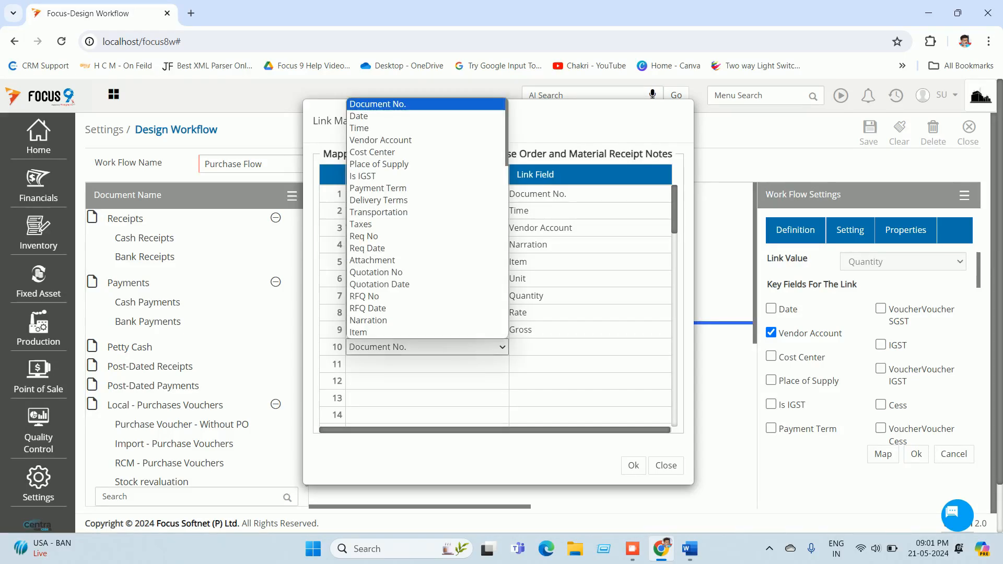
pyautogui.scroll(-2, 408, 263)
pyautogui.click(407, 264)
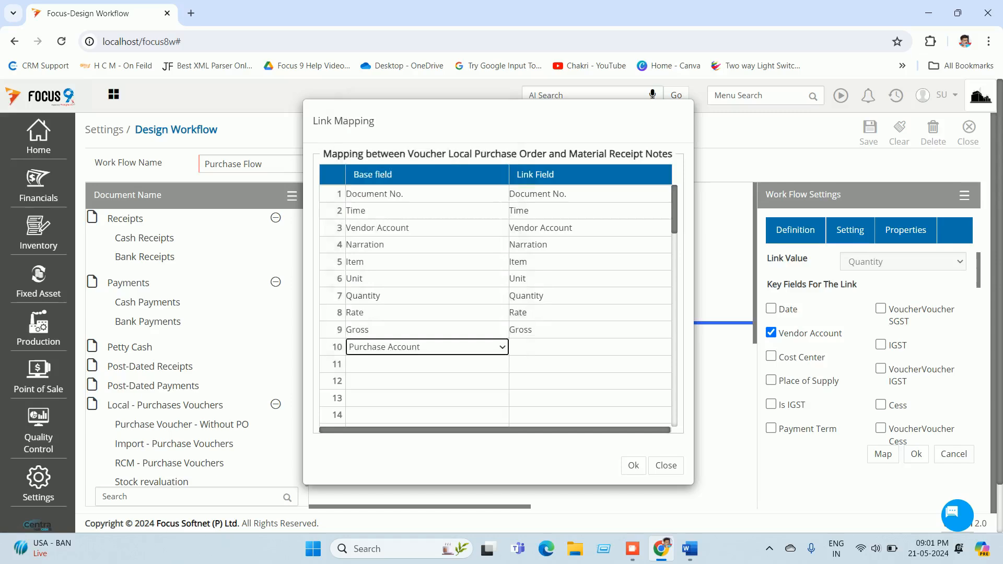
pyautogui.click(590, 346)
pyautogui.press('p')
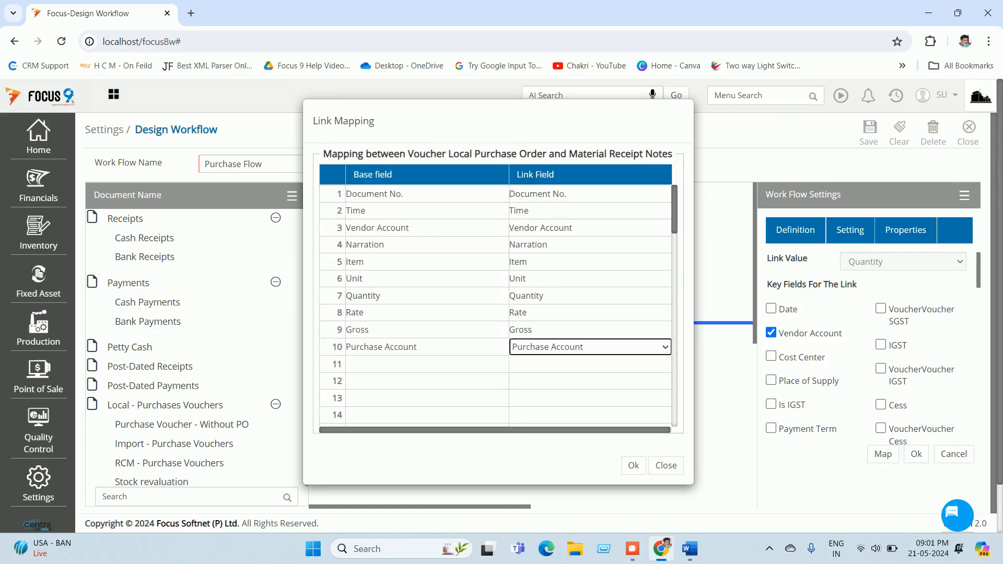
pyautogui.press('Tab')
pyautogui.click(633, 465)
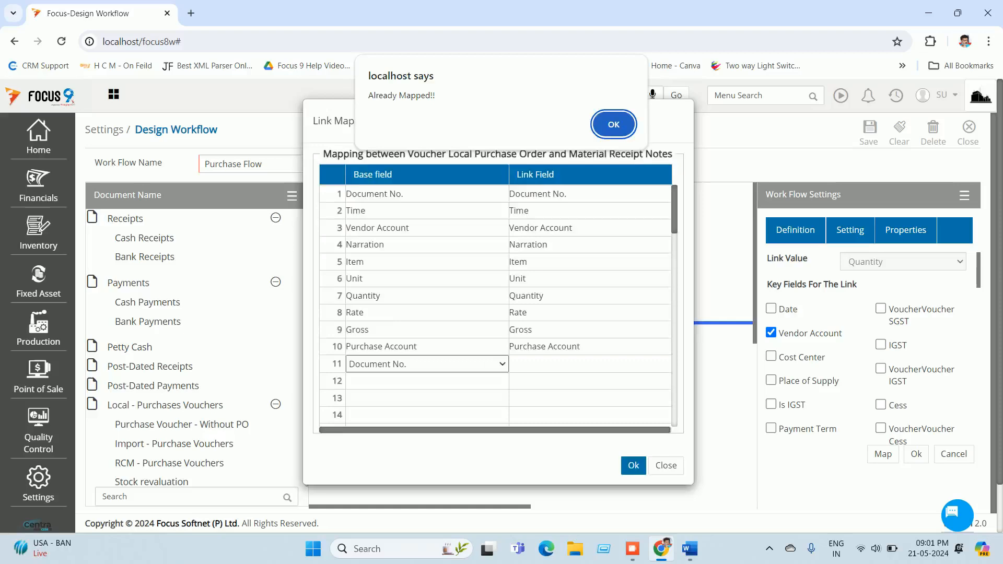
pyautogui.press('Return')
# Step: Accept the link settings, save the Purchase Flow workflow and close it
pyautogui.click(916, 454)
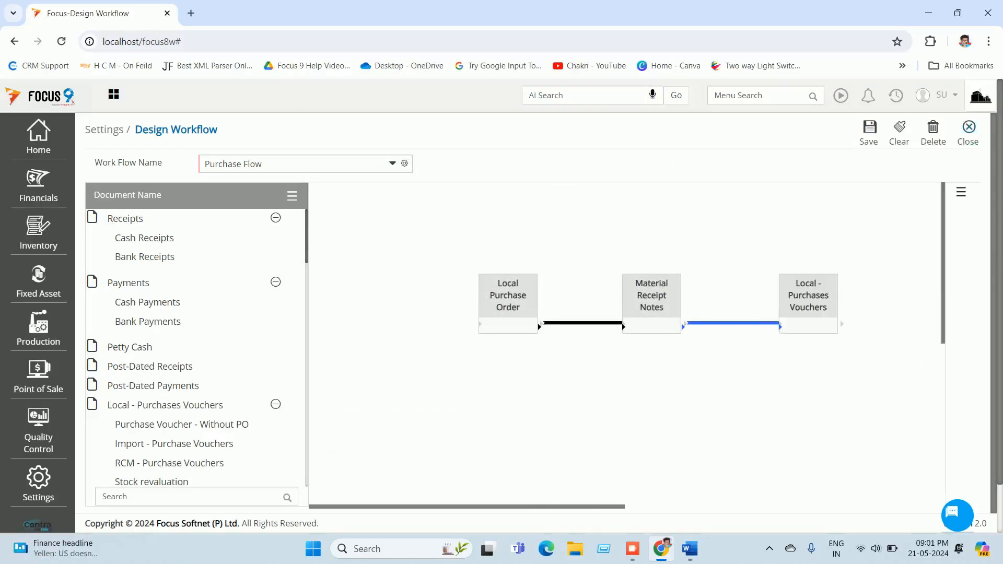
pyautogui.click(869, 133)
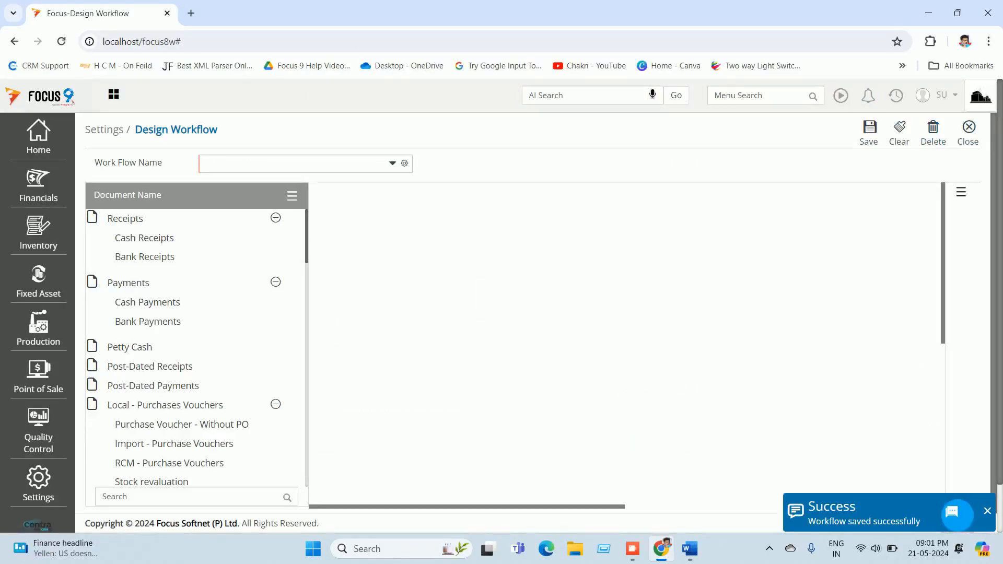
pyautogui.click(968, 133)
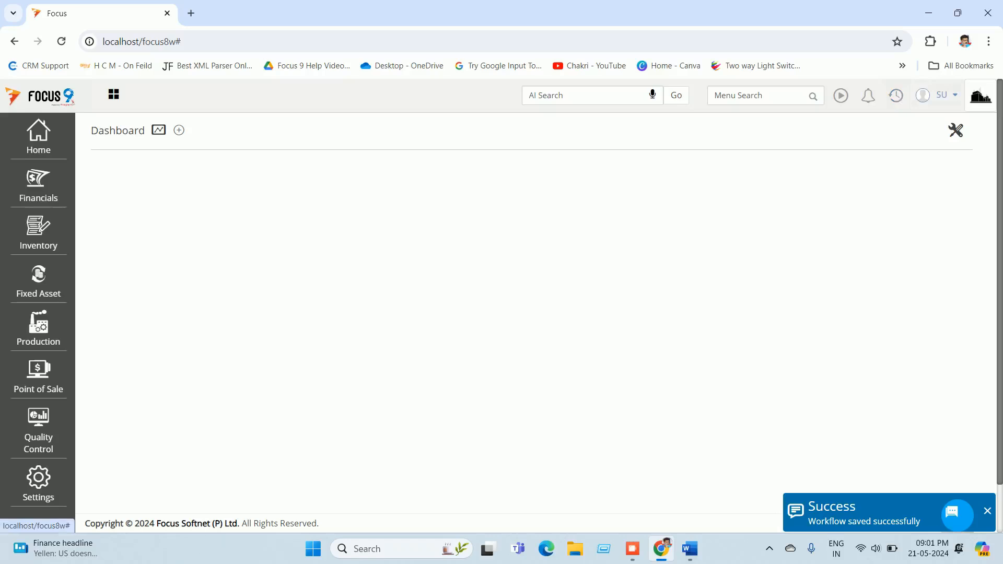
# Step: Log out and sign back in with the user's credentials
pyautogui.click(946, 95)
pyautogui.click(858, 158)
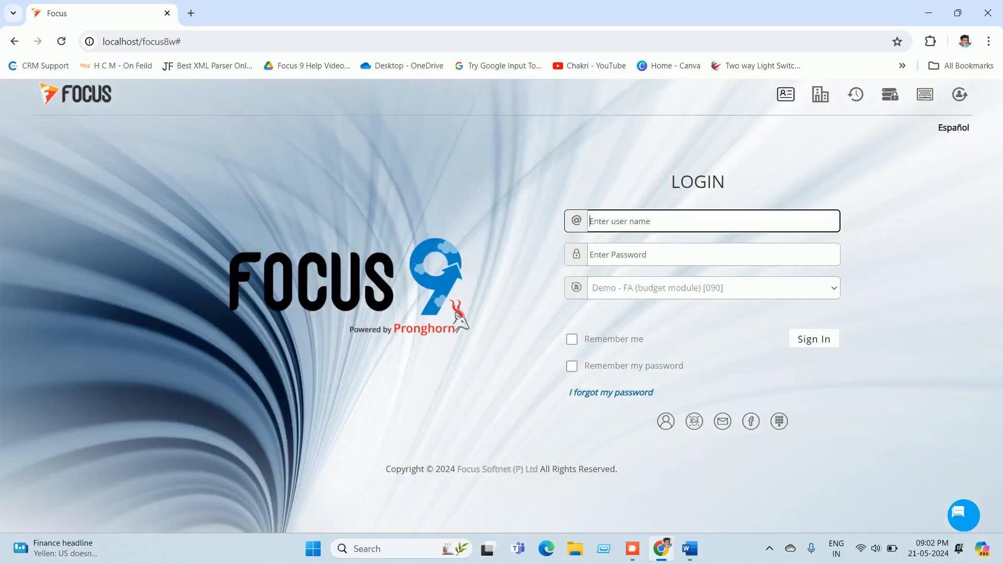
pyautogui.write('su')
pyautogui.press('Tab')
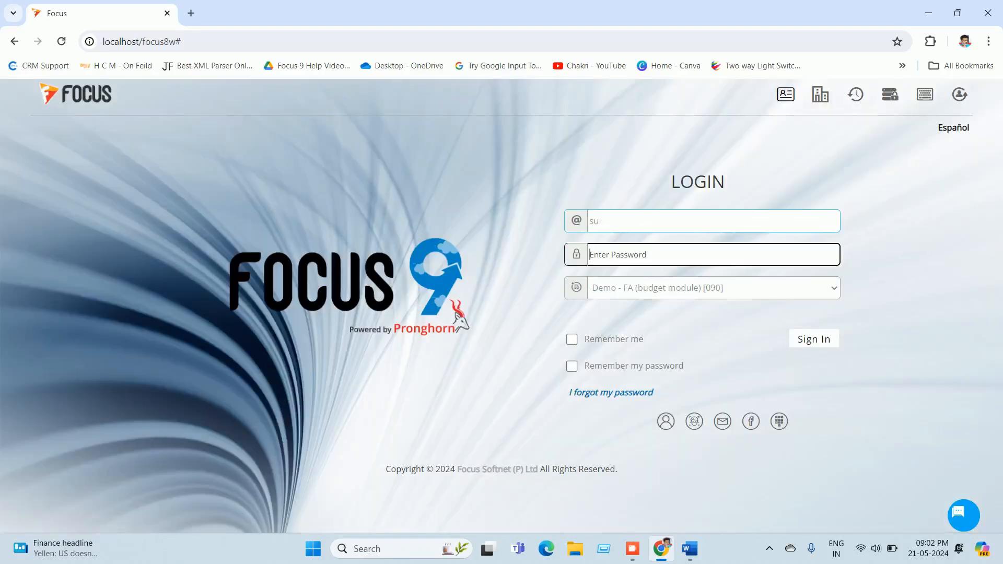
pyautogui.write('su')
pyautogui.press('Return')
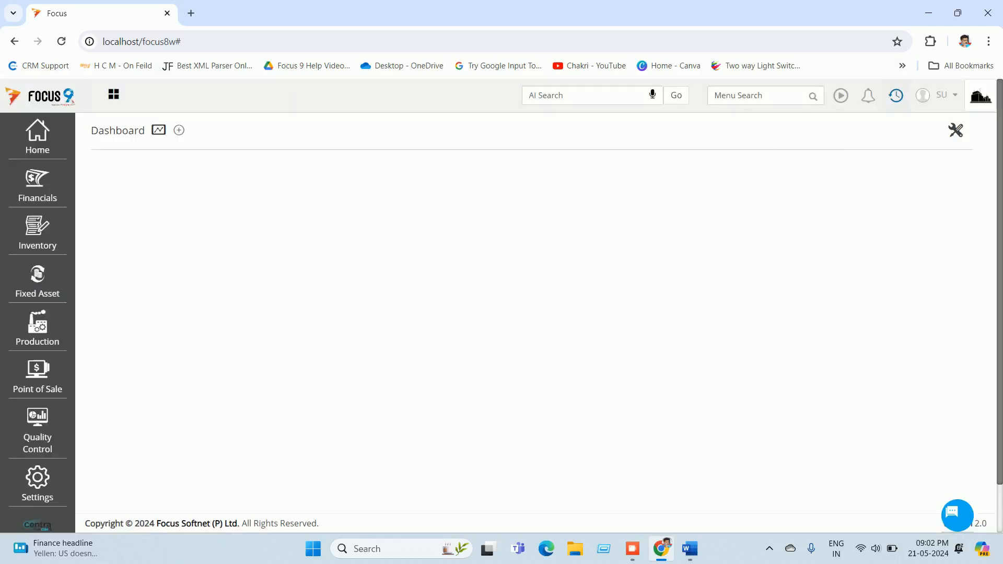
# Step: Open Material Receipt Note 1, set Cost Center-001, save it, and reload voucher 1
pyautogui.click(896, 95)
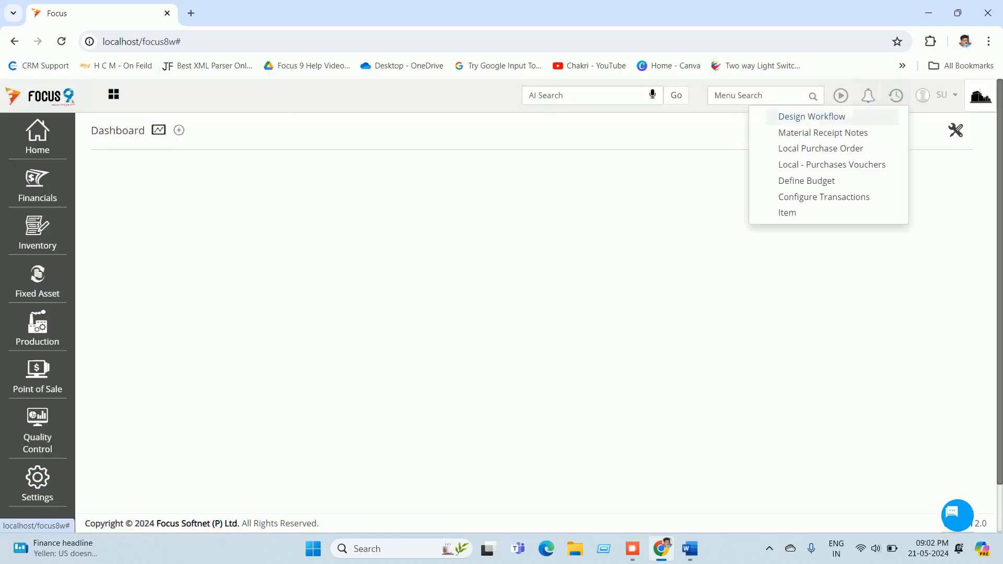
pyautogui.click(823, 133)
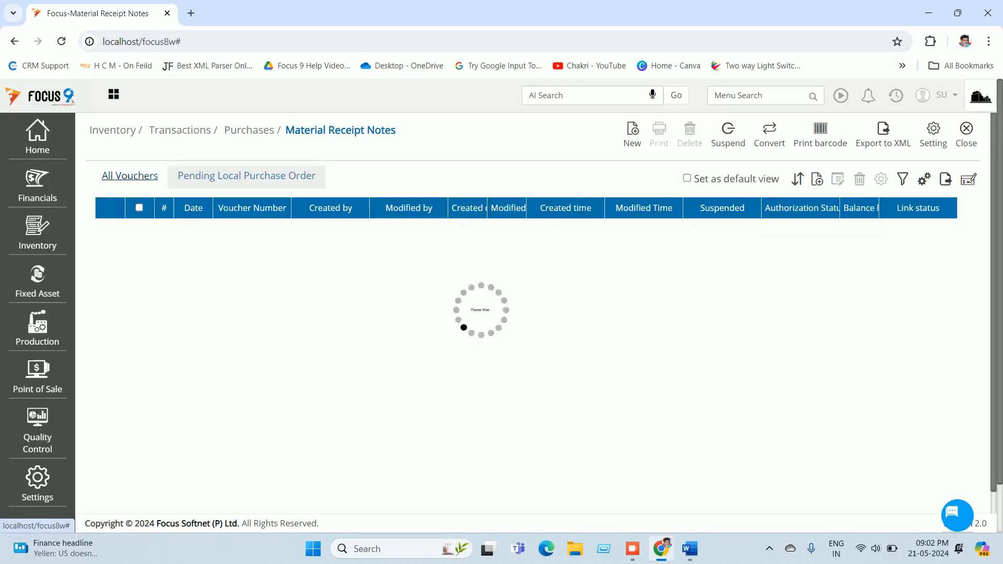
pyautogui.doubleClick(252, 228)
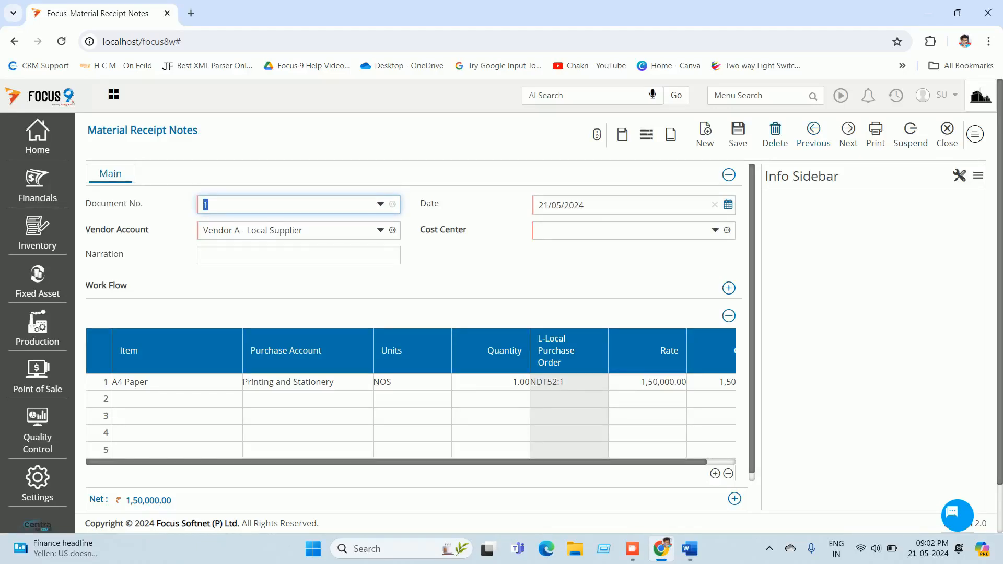
pyautogui.click(738, 135)
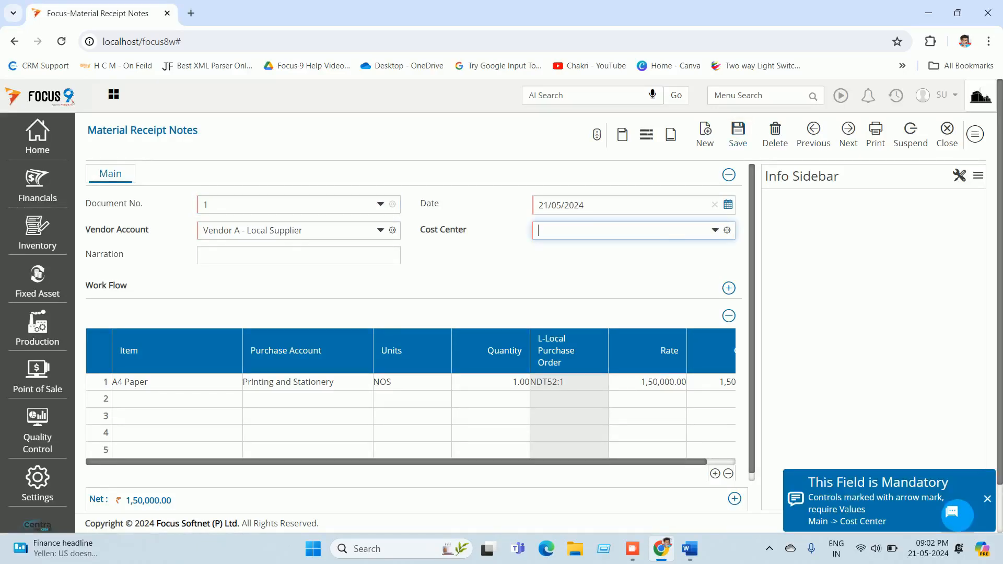
pyautogui.write('co')
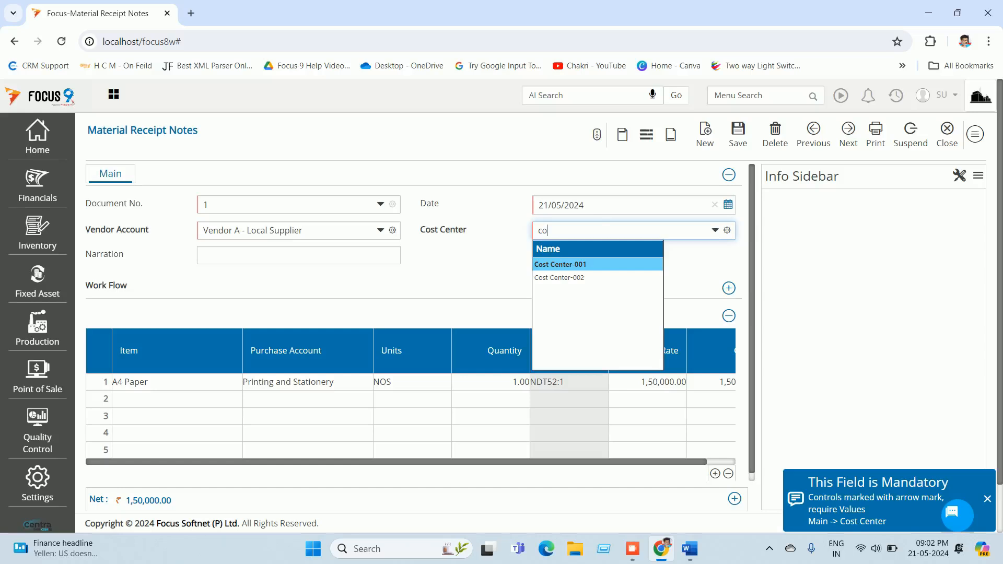
pyautogui.press('Return')
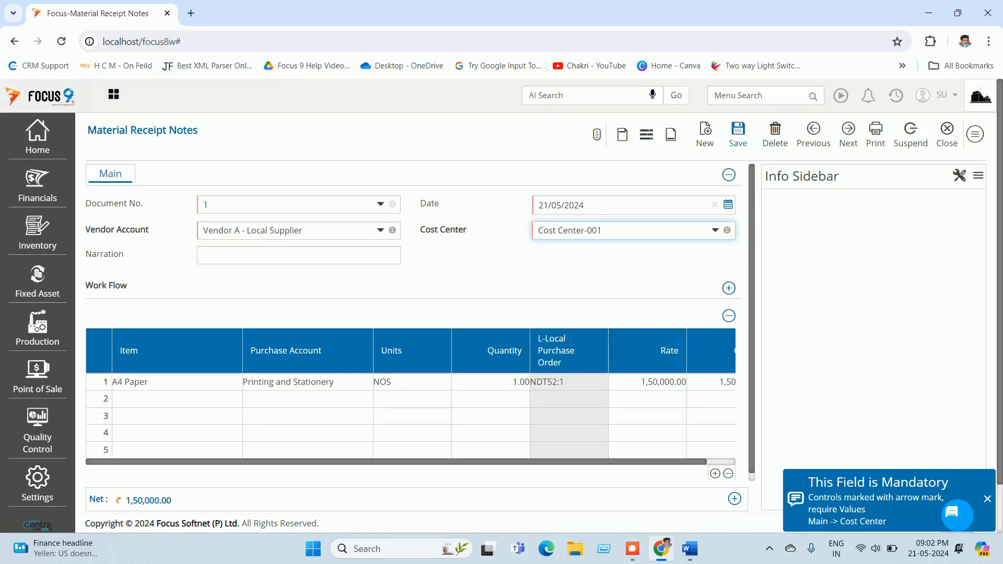
pyautogui.click(738, 134)
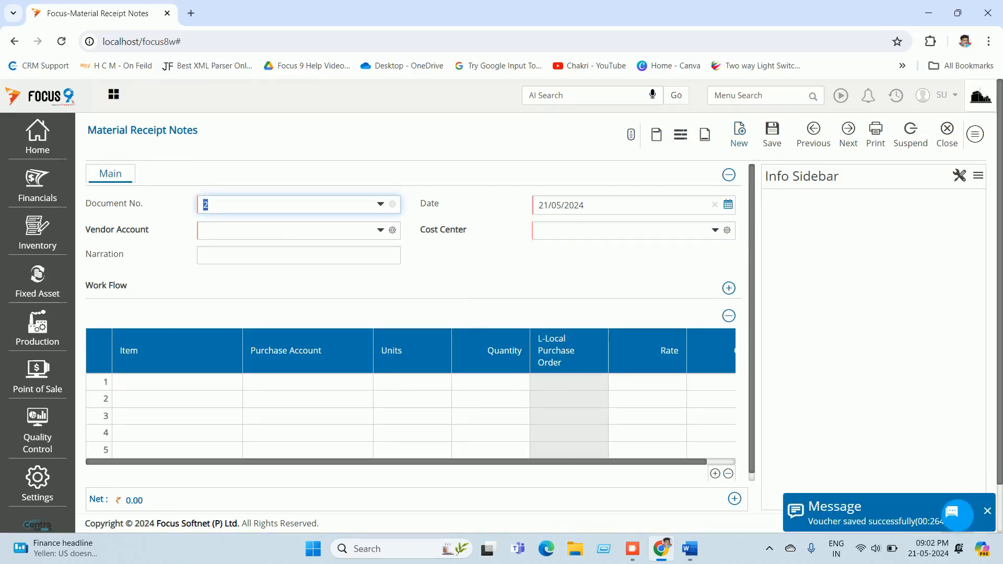
pyautogui.click(814, 134)
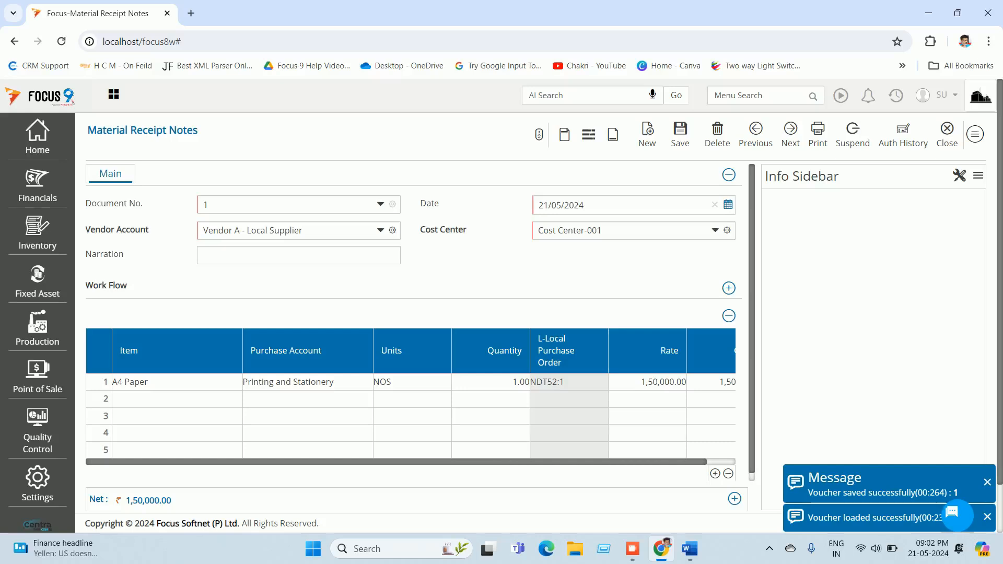
# Step: Delete the Return Budget row from Budget Info, then place the panel in the sidebar and save
pyautogui.click(960, 175)
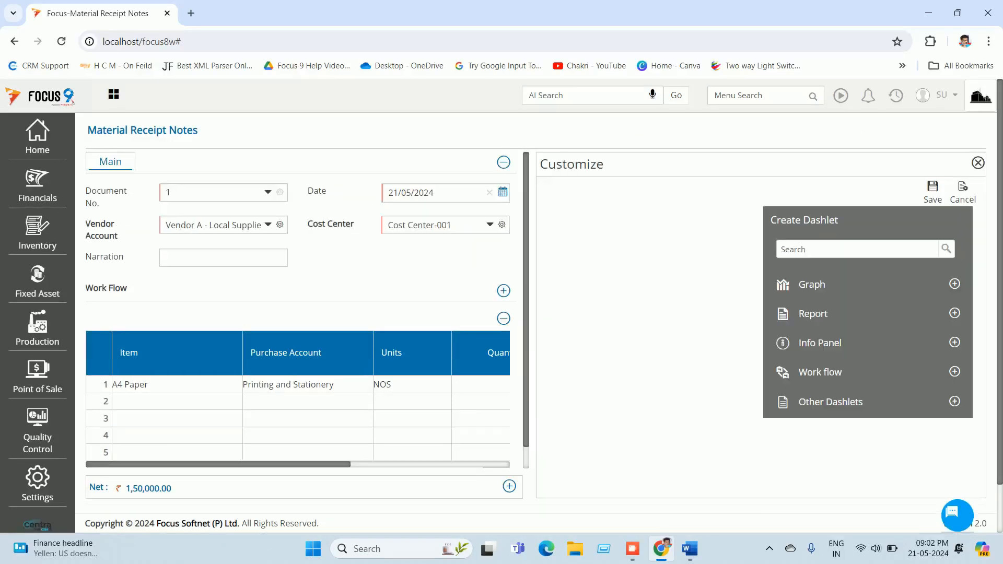
pyautogui.click(954, 343)
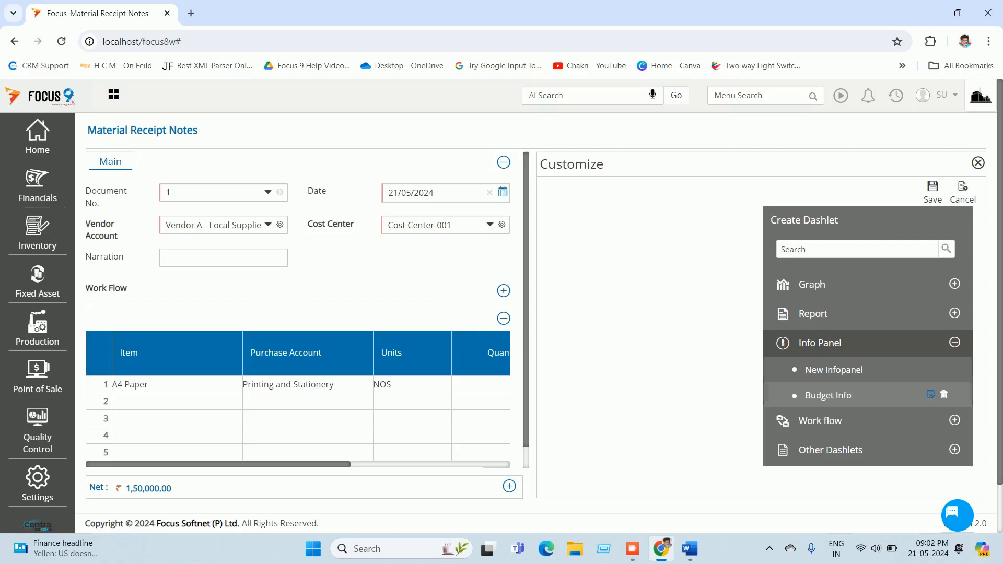
pyautogui.click(930, 395)
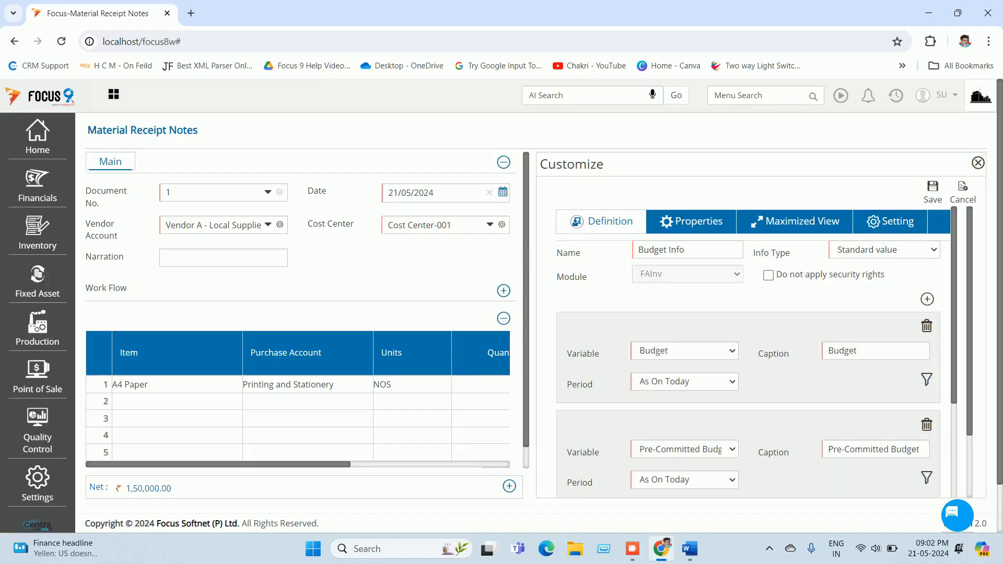
pyautogui.scroll(-4, 753, 351)
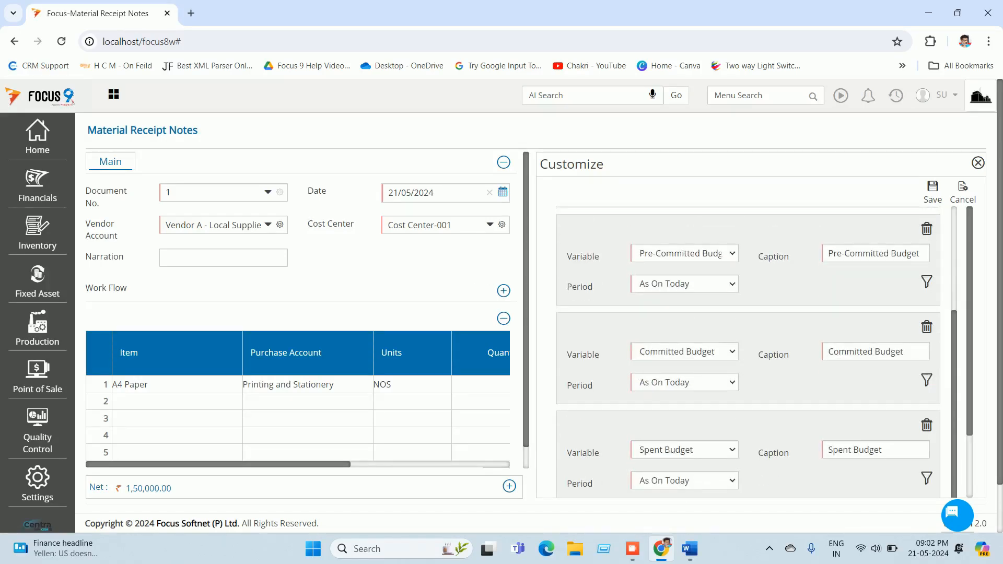
pyautogui.scroll(-2, 753, 350)
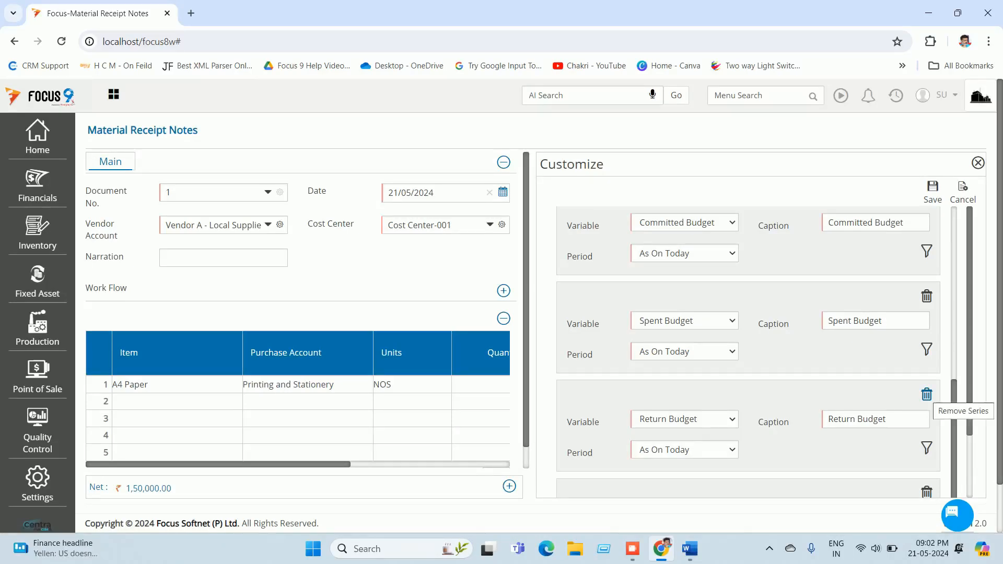
pyautogui.click(927, 395)
pyautogui.press('Return')
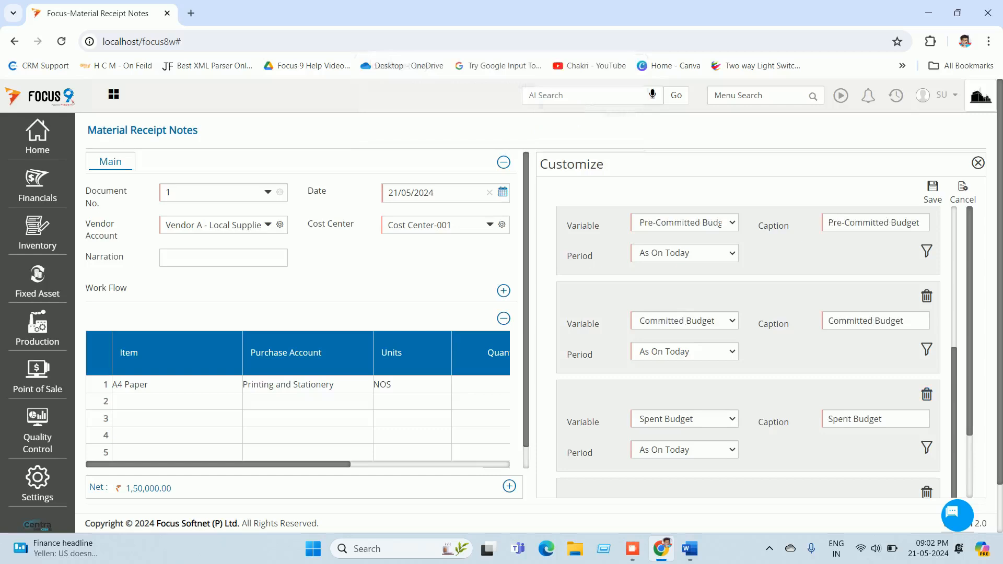
pyautogui.click(933, 192)
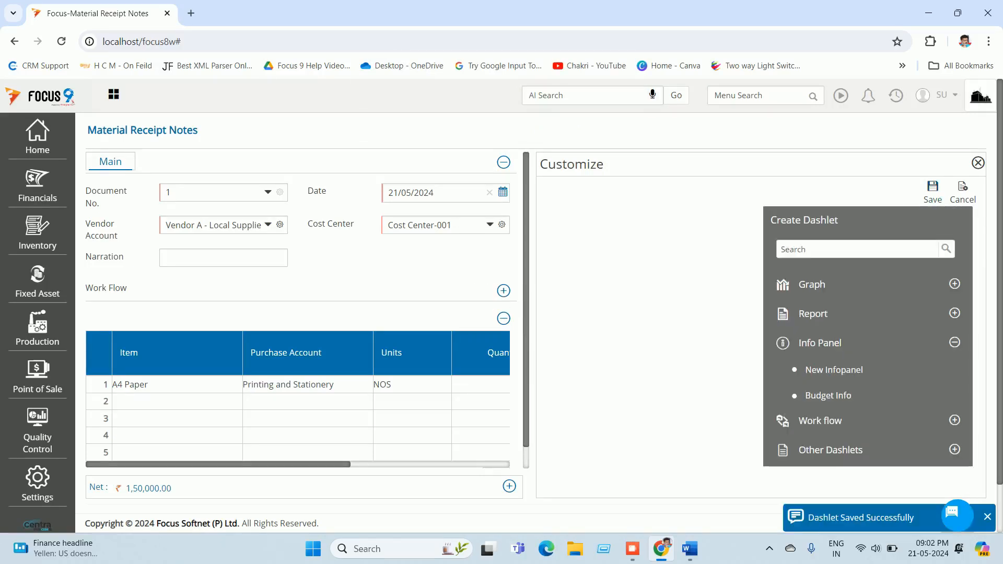
pyautogui.moveTo(828, 396); pyautogui.dragTo(644, 352)
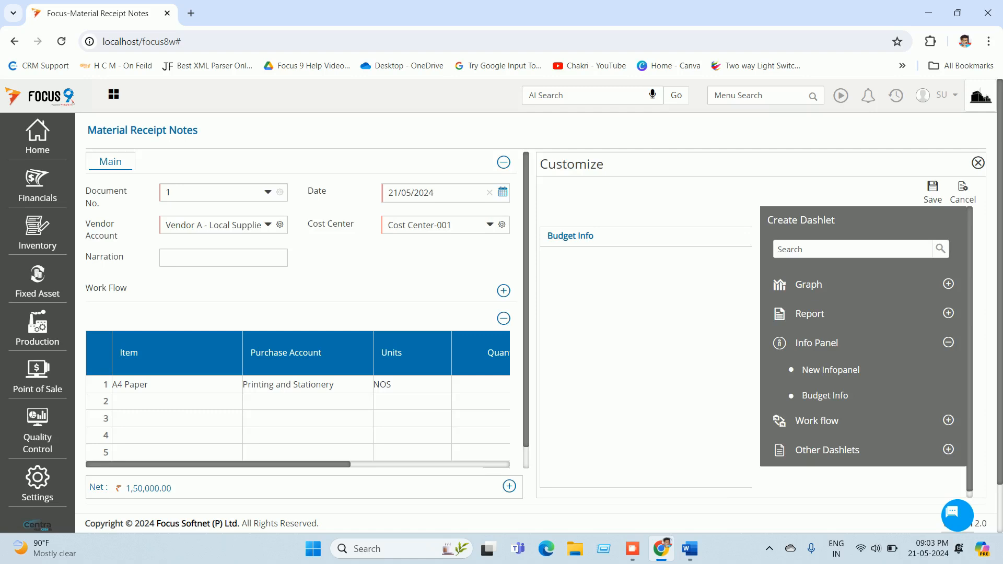
pyautogui.click(933, 192)
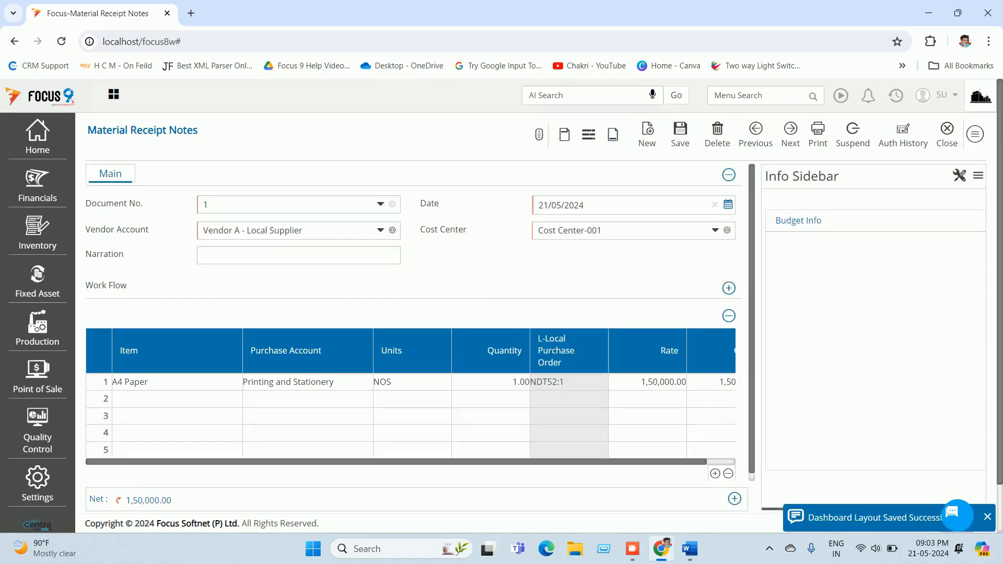
# Step: Set Budget Info to filter by Item and refresh on Account 1, saving the layout
pyautogui.doubleClick(959, 176)
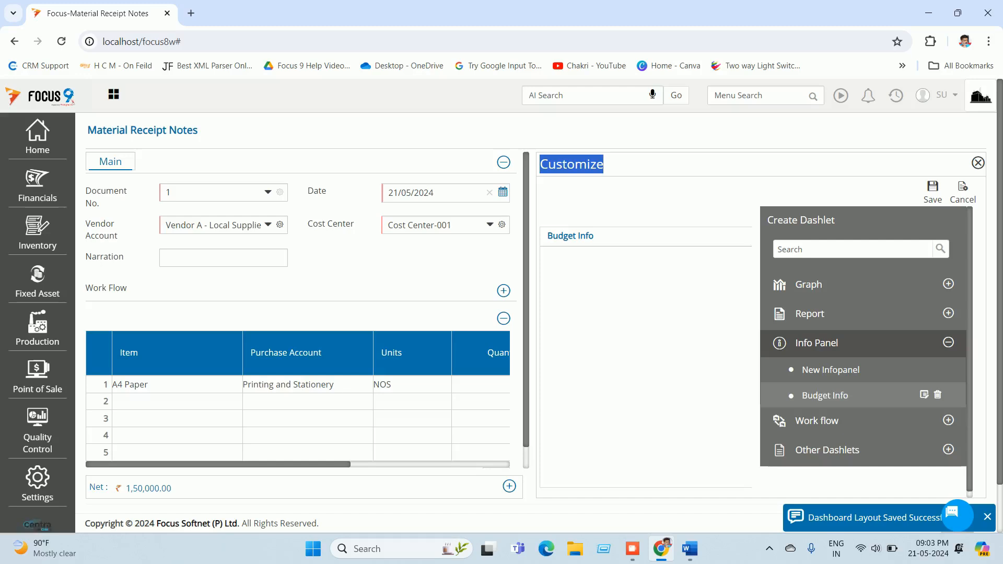
pyautogui.moveTo(825, 396)
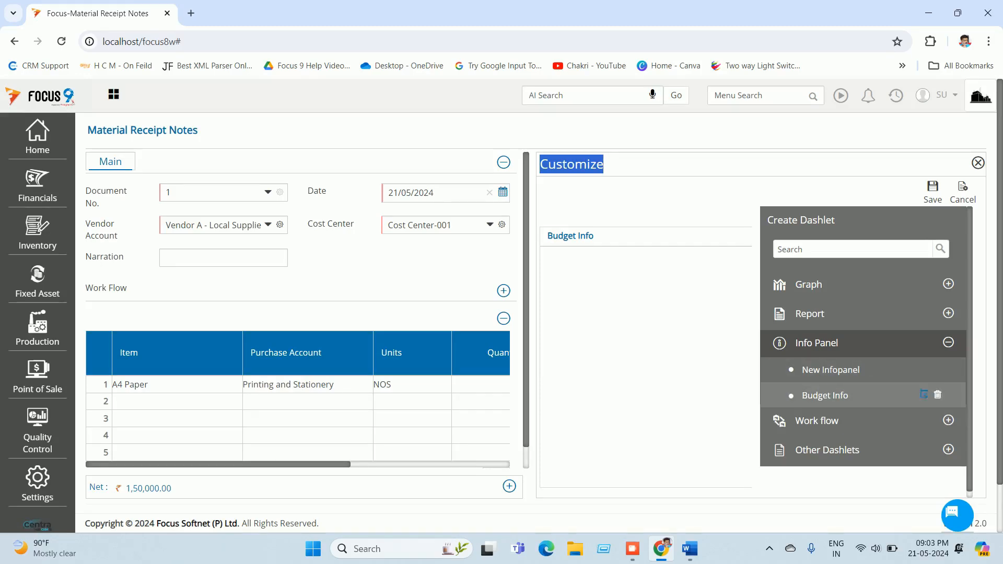
pyautogui.click(924, 395)
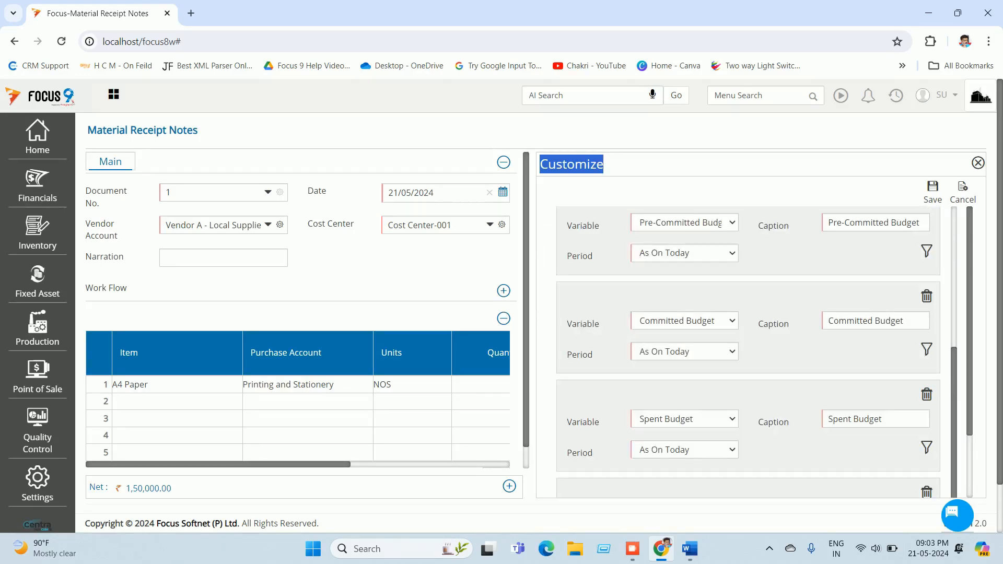
pyautogui.scroll(3, 747, 340)
pyautogui.click(891, 221)
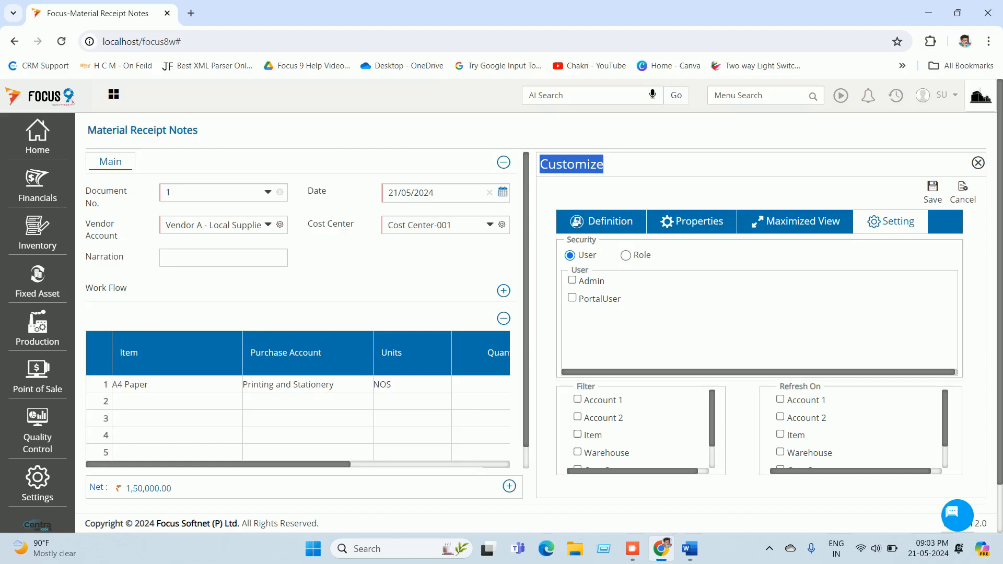
pyautogui.click(578, 434)
pyautogui.click(780, 399)
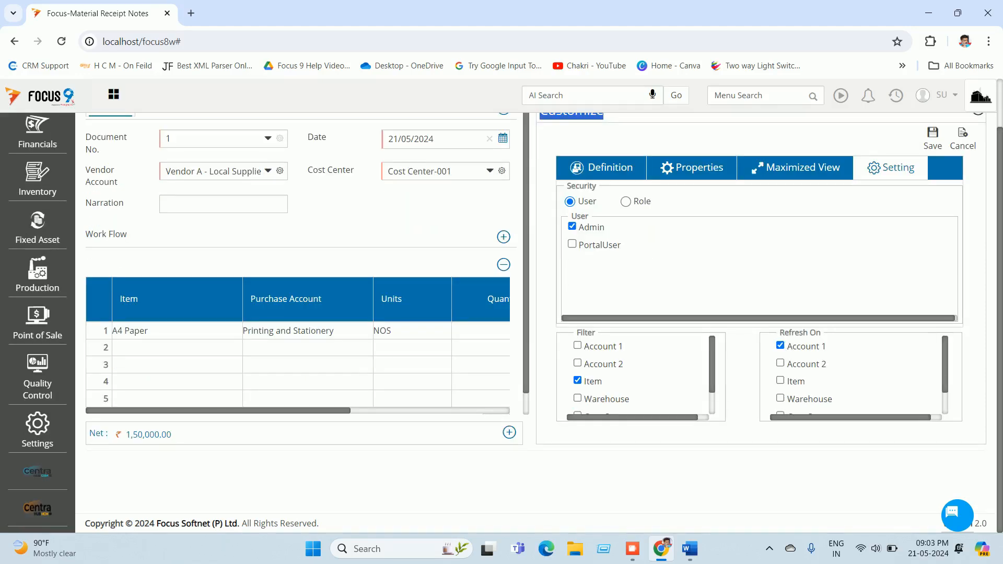
pyautogui.scroll(-1, 852, 376)
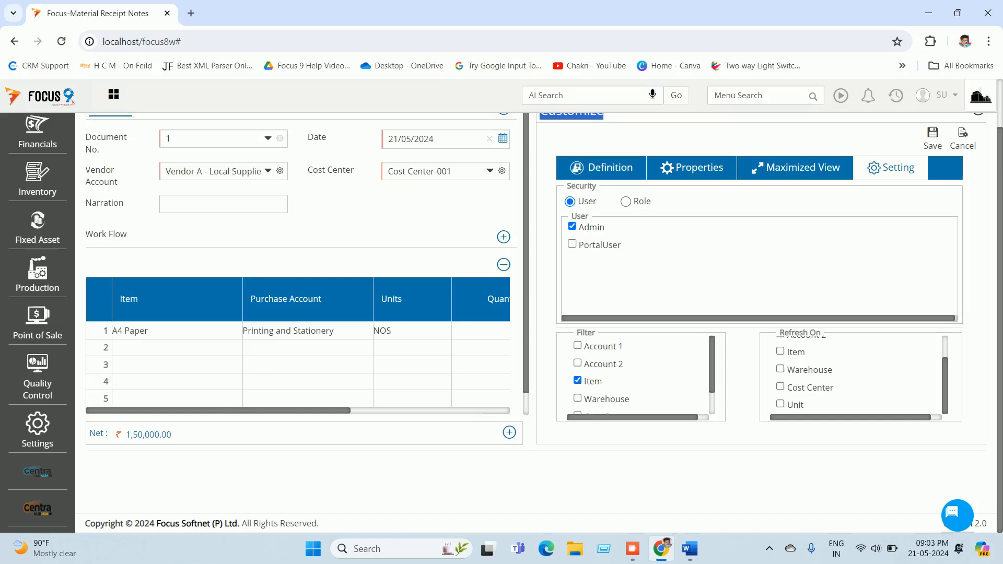
pyautogui.scroll(-1, 638, 376)
pyautogui.click(933, 138)
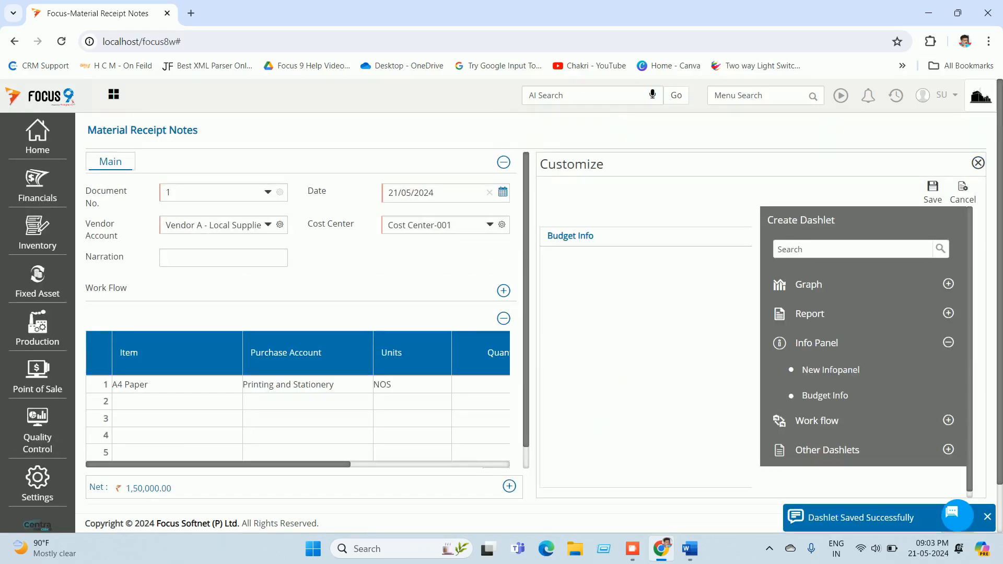
pyautogui.click(933, 192)
# Step: Find the Local Purchase Order vouchers through a 'pur' menu search and start a new order
pyautogui.click(945, 133)
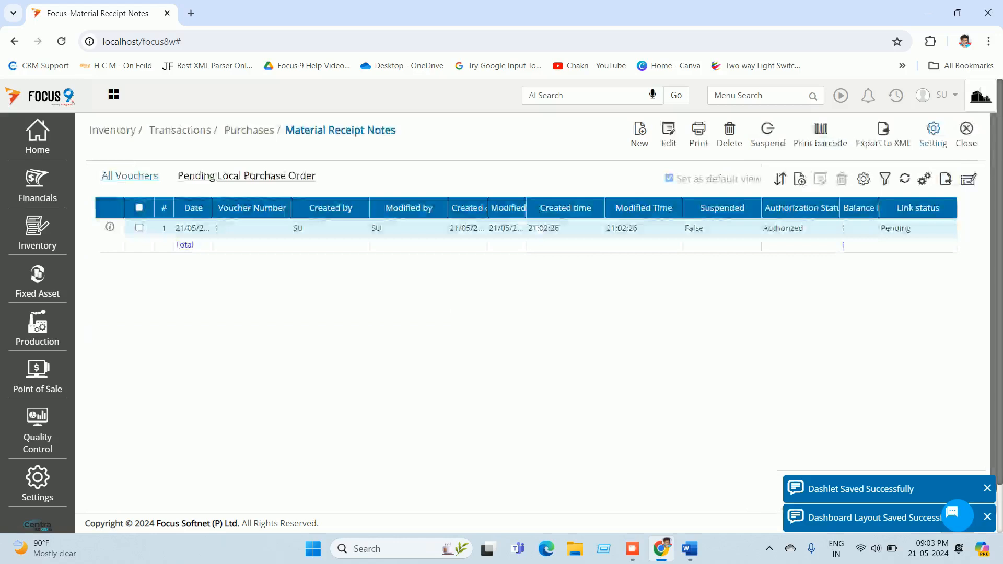
pyautogui.click(752, 96)
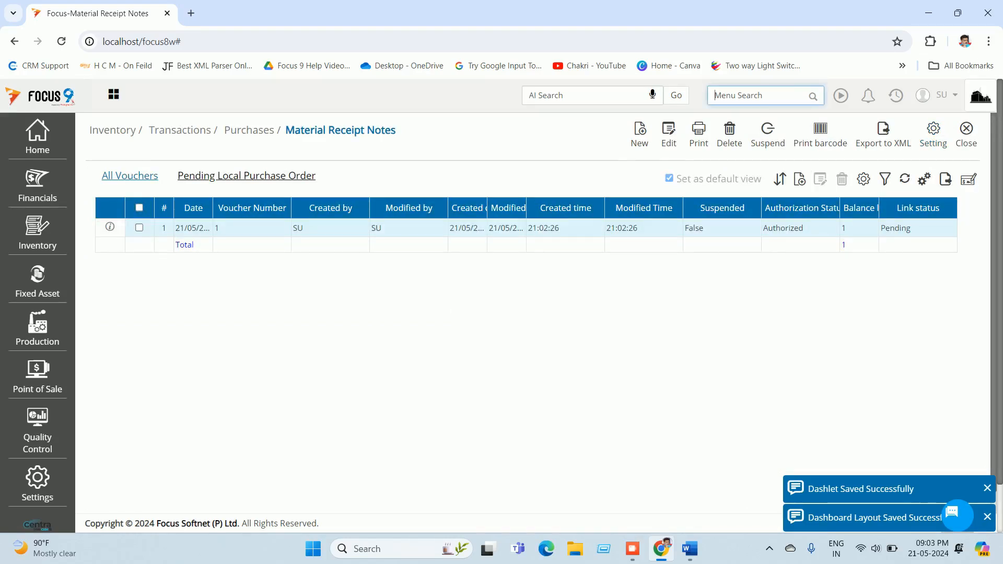
pyautogui.write('pur')
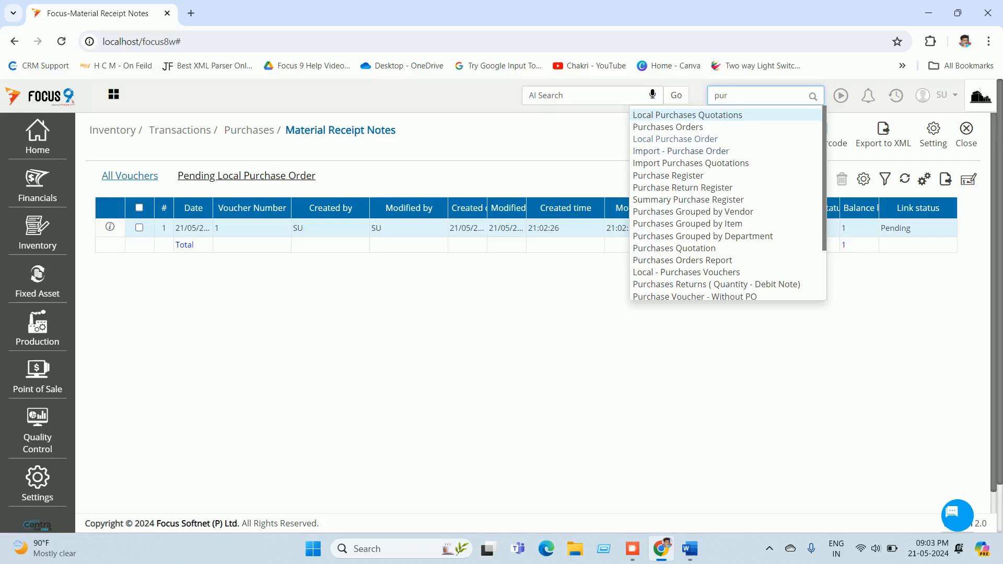
pyautogui.click(675, 139)
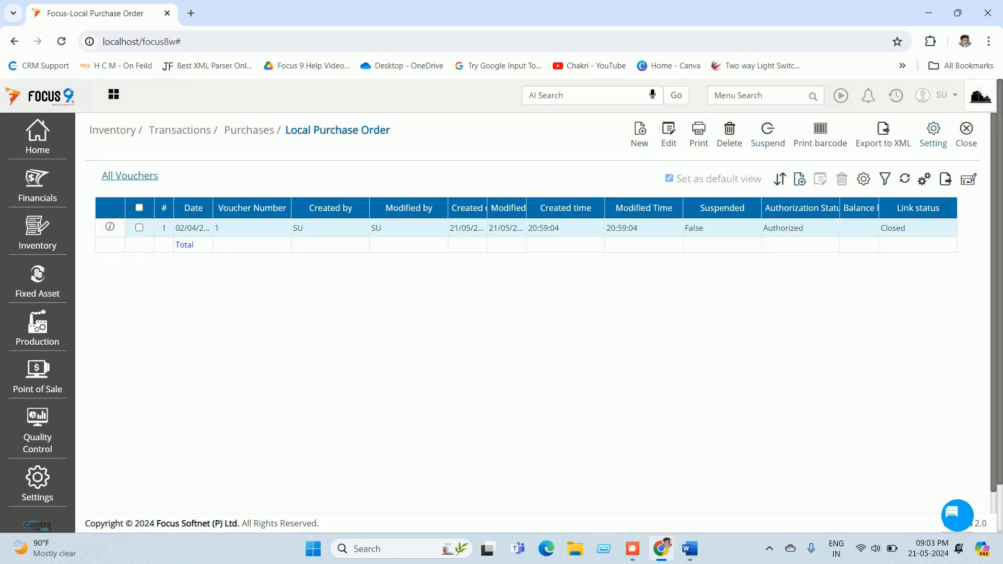
pyautogui.click(639, 135)
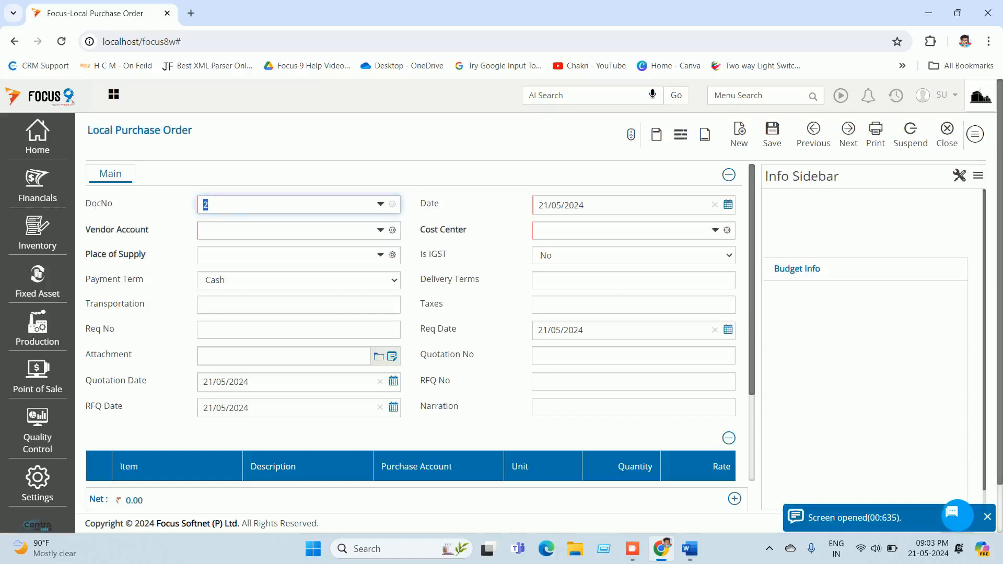
# Step: Review the Budget Info panel's filter settings, then discard changes and close the order form
pyautogui.click(960, 176)
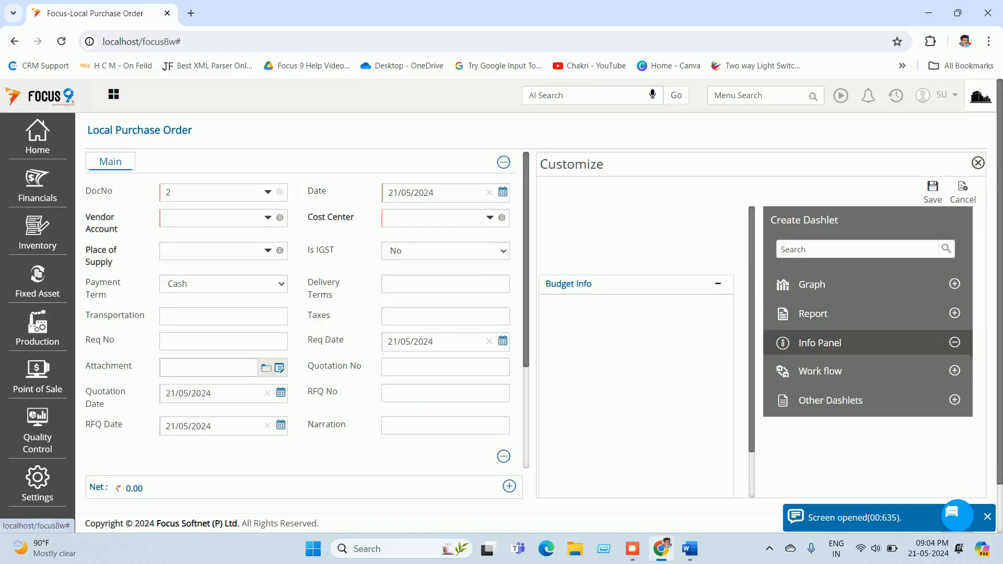
pyautogui.click(954, 342)
pyautogui.click(931, 395)
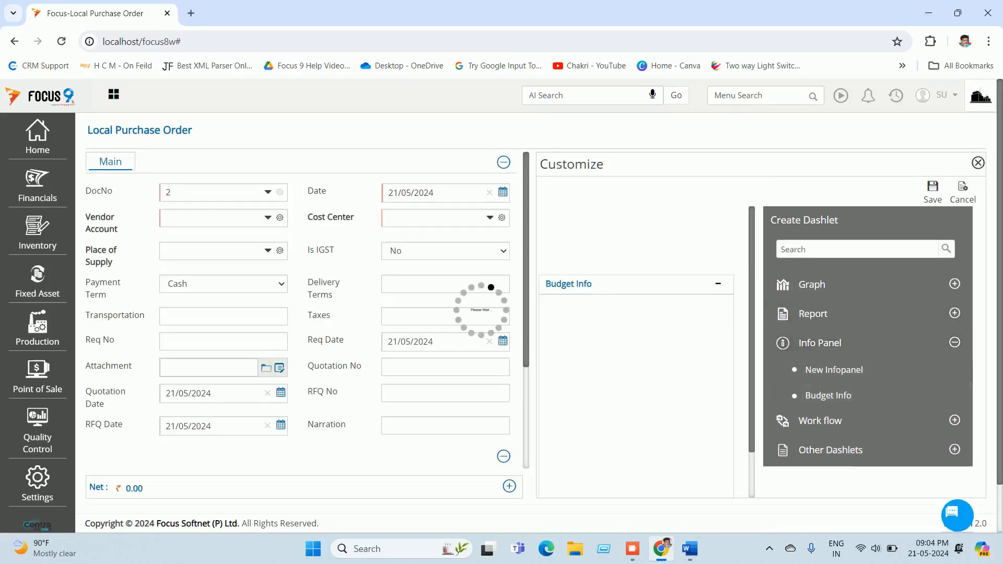
pyautogui.click(891, 221)
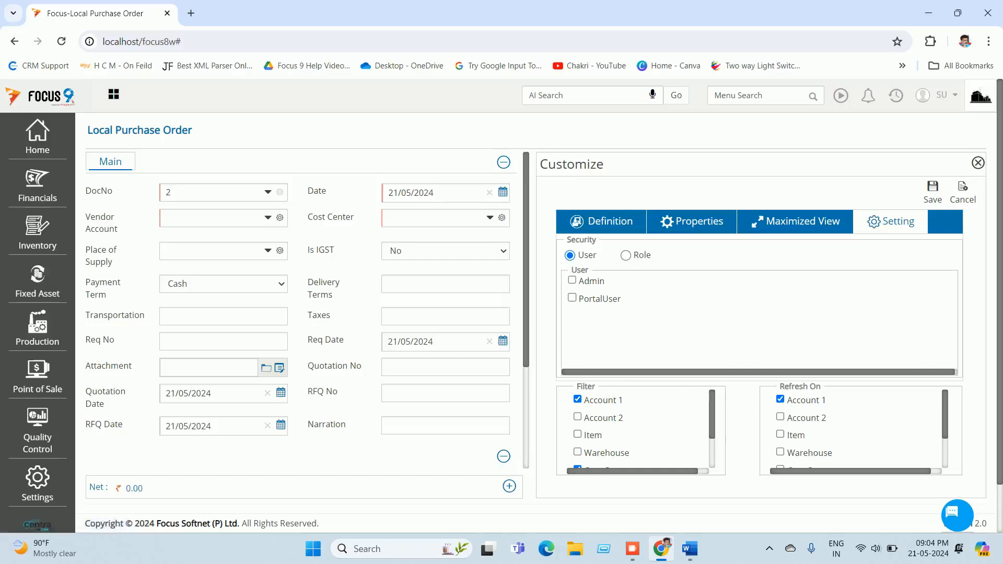
pyautogui.scroll(-2, 637, 428)
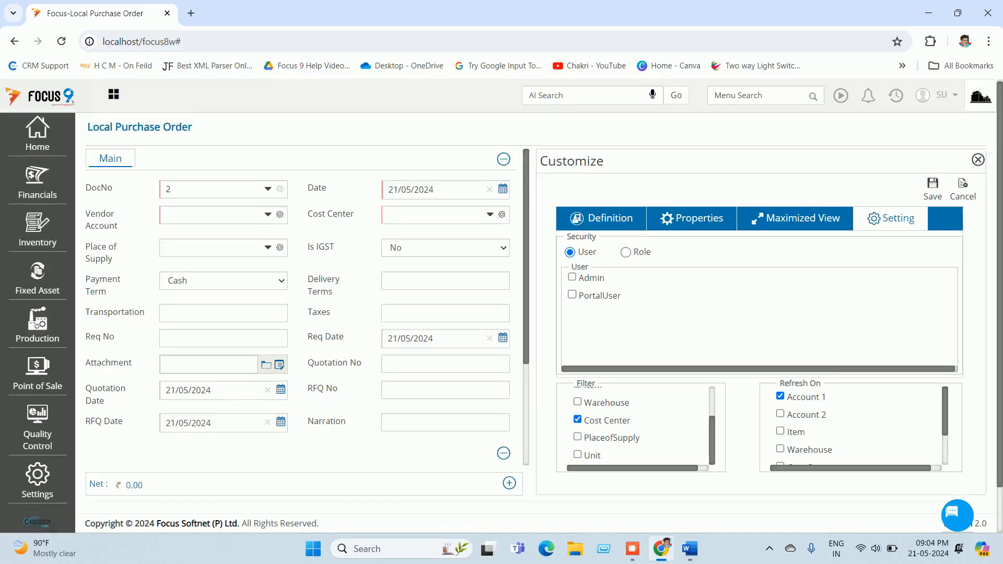
pyautogui.scroll(-1, 539, 324)
pyautogui.scroll(1, 538, 324)
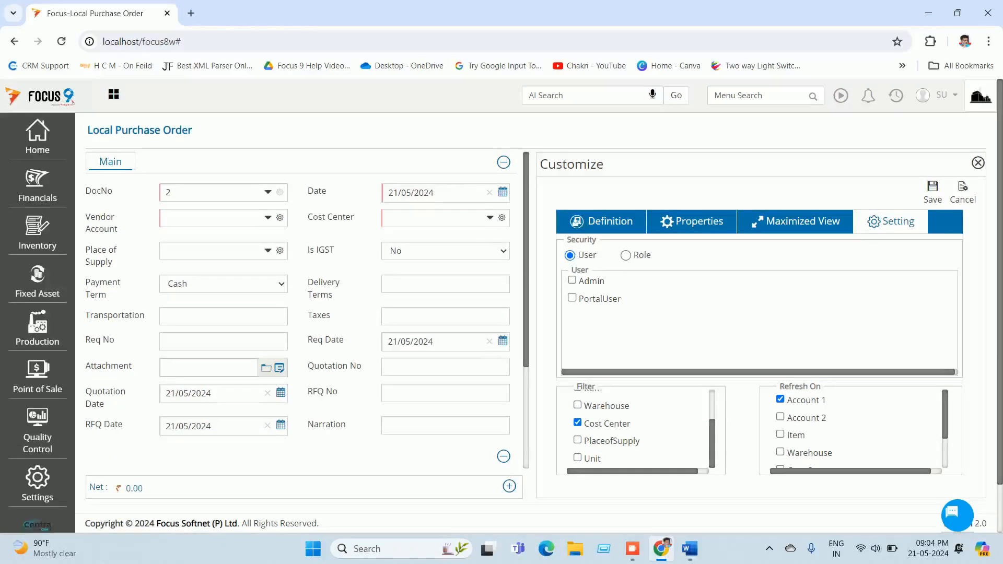
pyautogui.scroll(2, 638, 429)
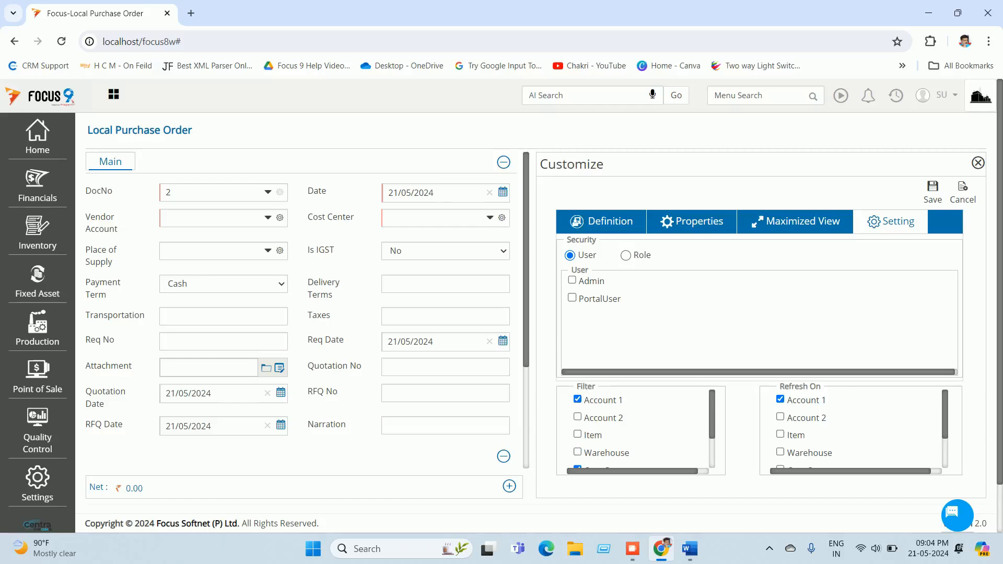
pyautogui.click(963, 192)
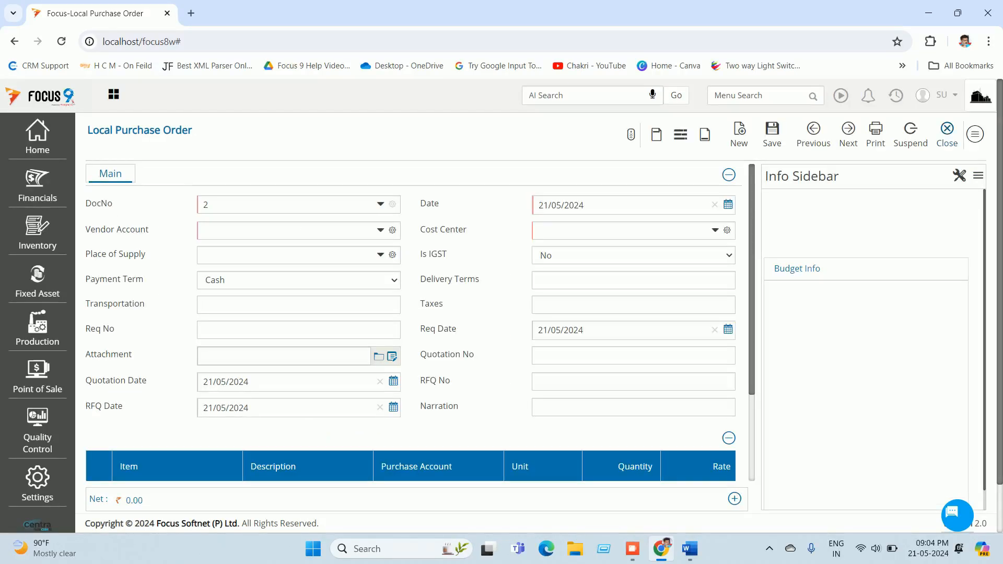
pyautogui.click(947, 134)
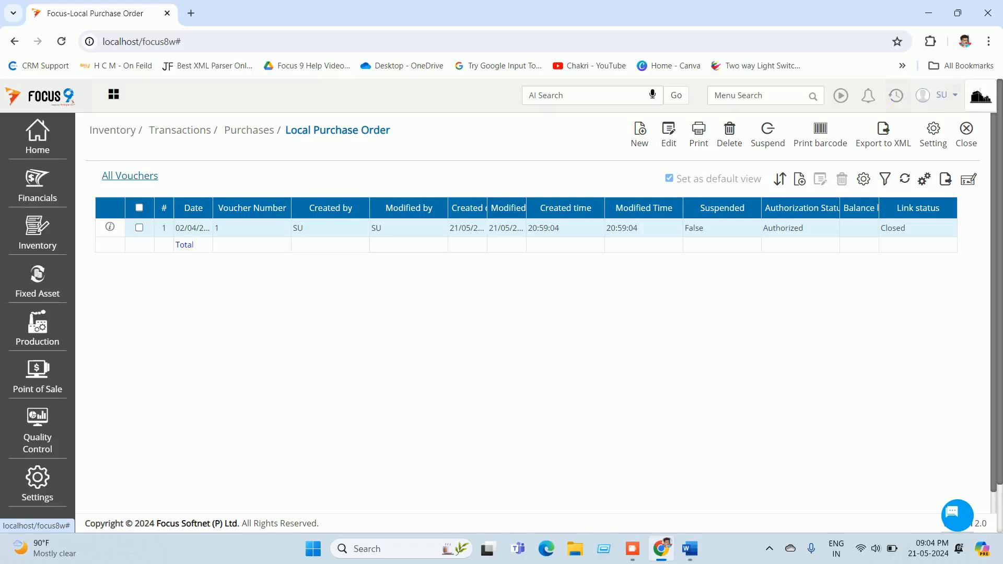
# Step: Return to the Material Receipt Notes list and open the first receipt voucher
pyautogui.click(966, 134)
pyautogui.click(896, 96)
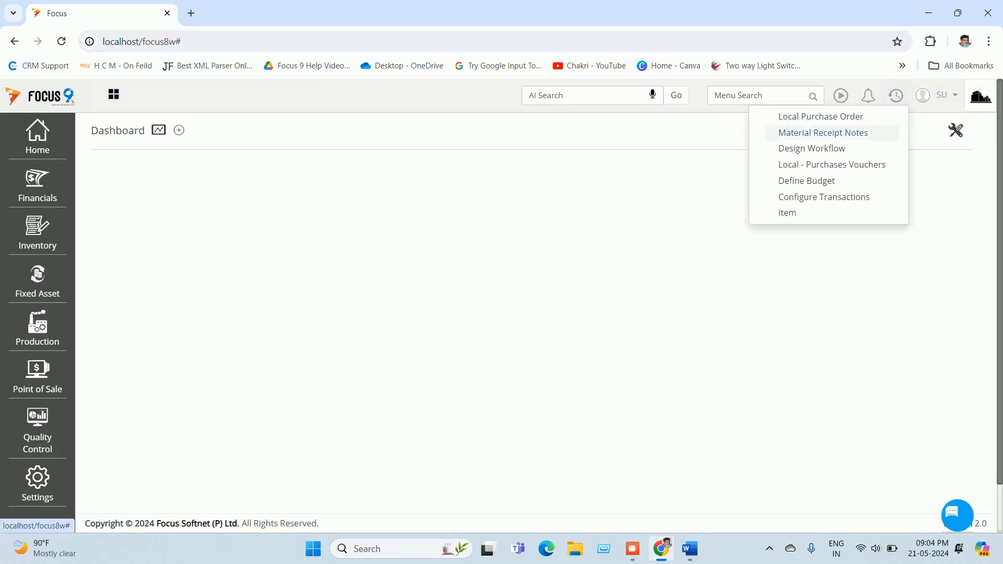
pyautogui.click(823, 133)
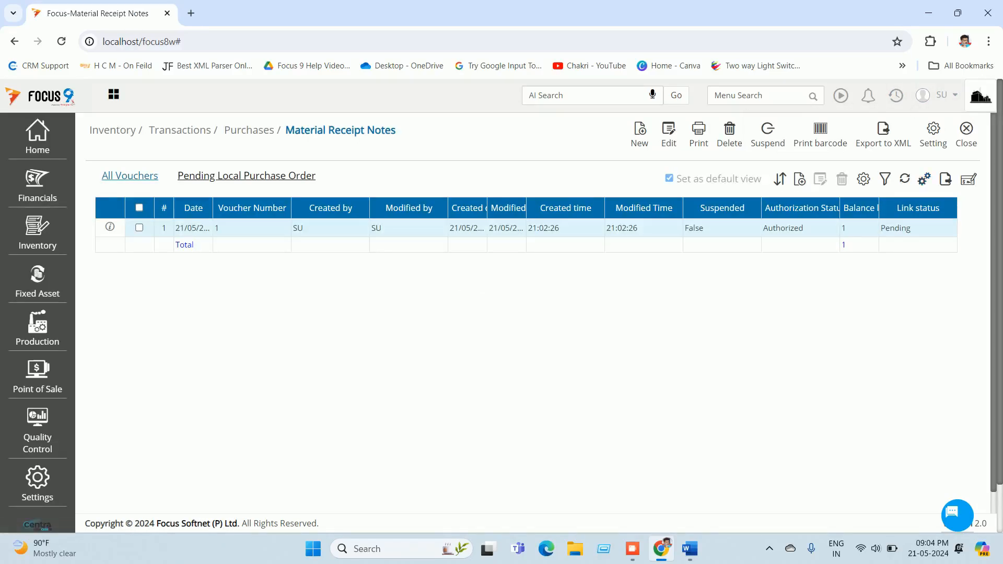
pyautogui.doubleClick(331, 228)
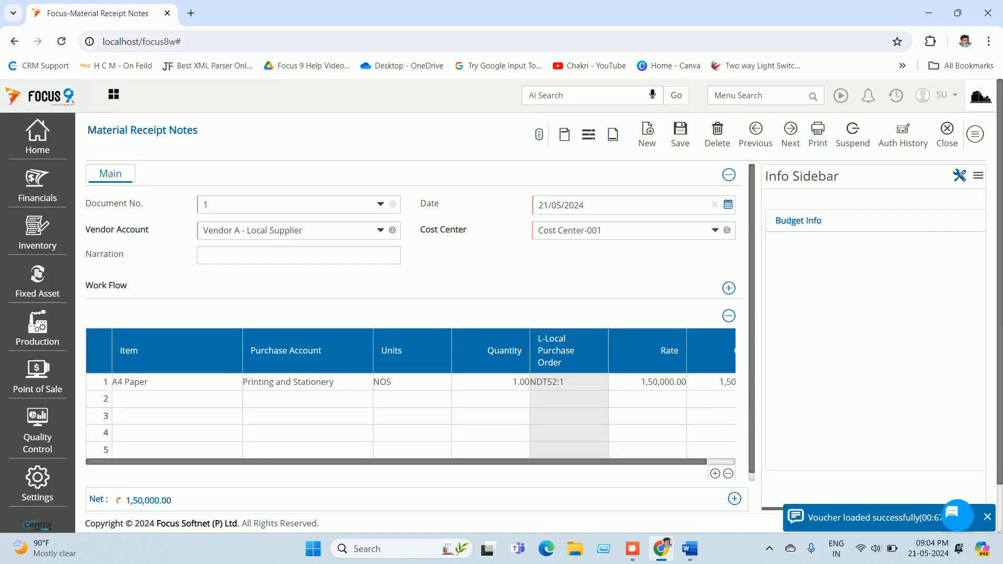
# Step: Switch Budget Info filters to Account 1 and Cost Center instead of Item, save, and close
pyautogui.click(960, 176)
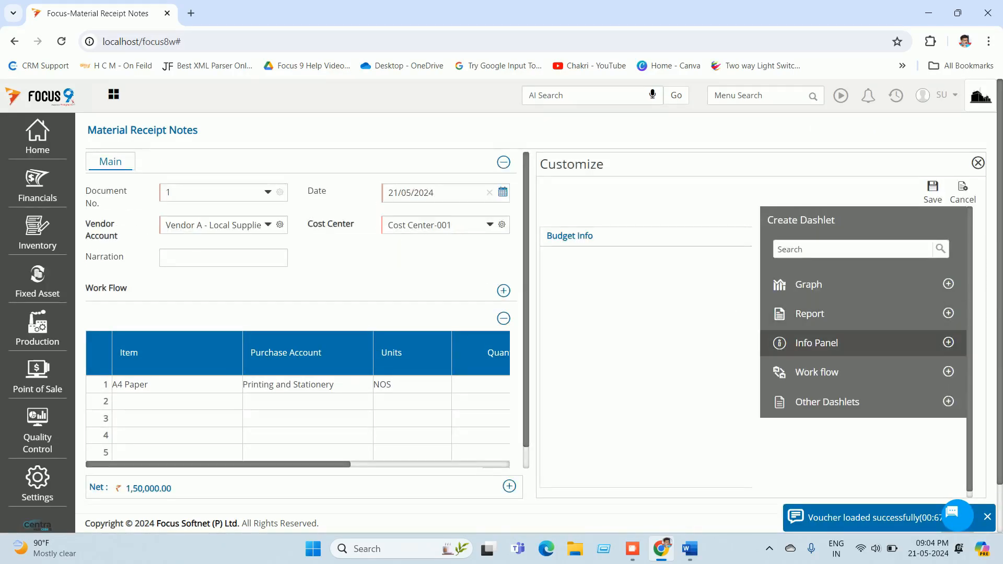
pyautogui.click(818, 343)
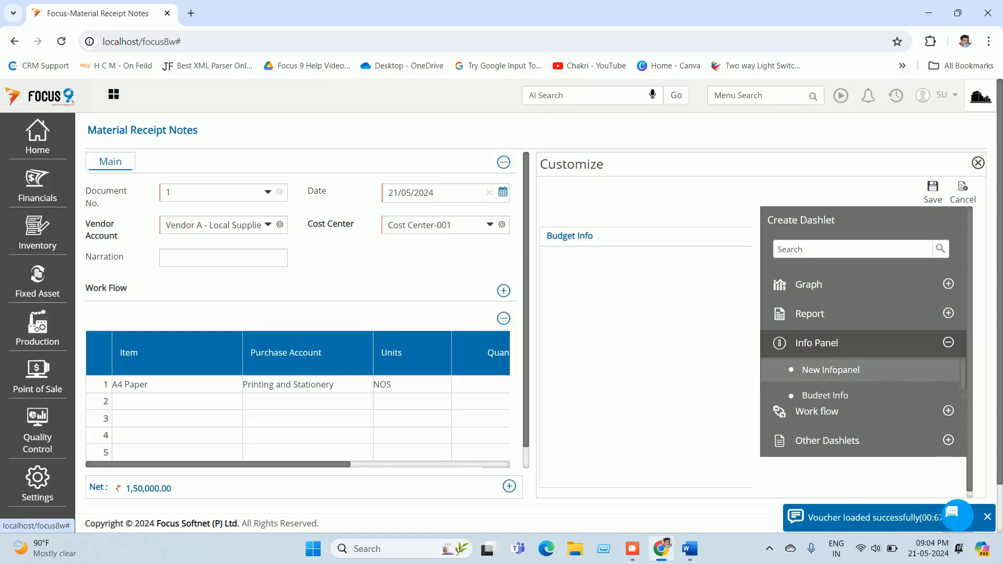
pyautogui.click(925, 395)
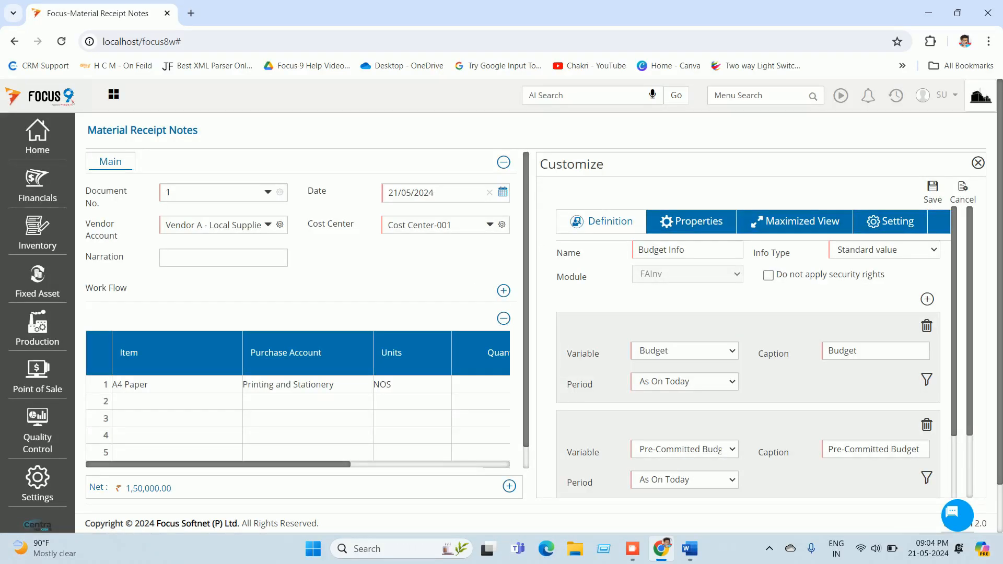
pyautogui.click(892, 222)
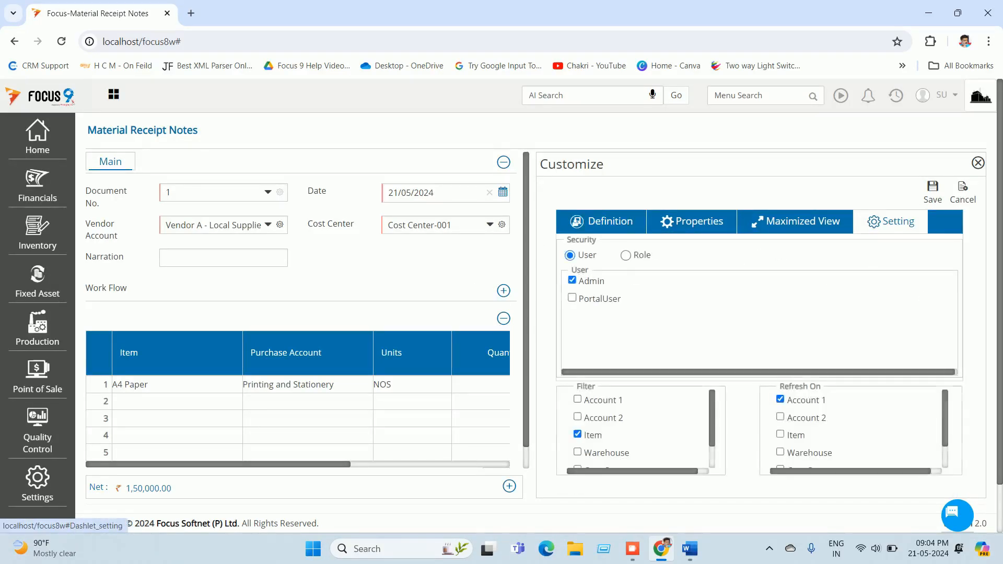
pyautogui.click(577, 399)
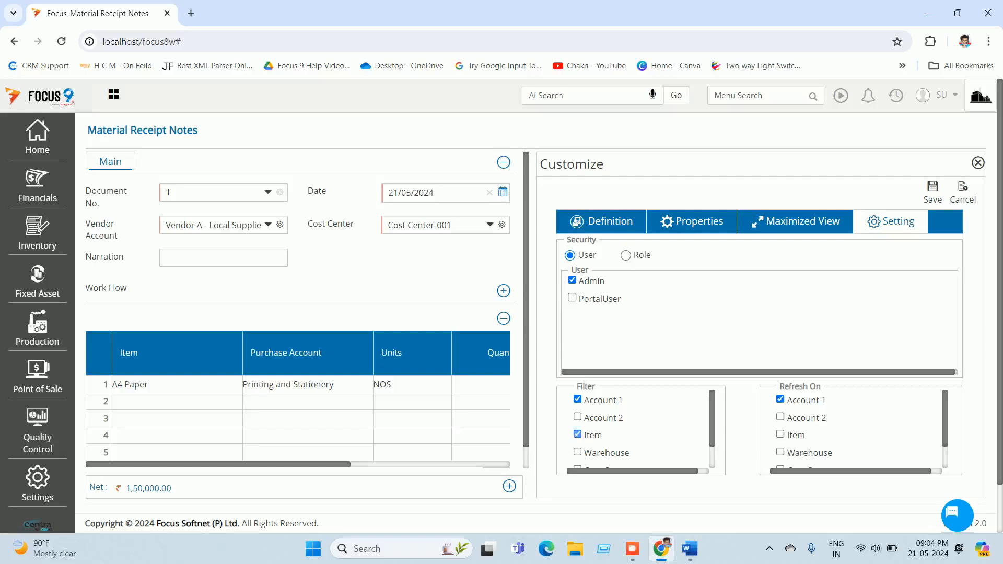
pyautogui.click(577, 434)
pyautogui.scroll(-1, 600, 437)
pyautogui.scroll(-1, 635, 428)
pyautogui.click(577, 440)
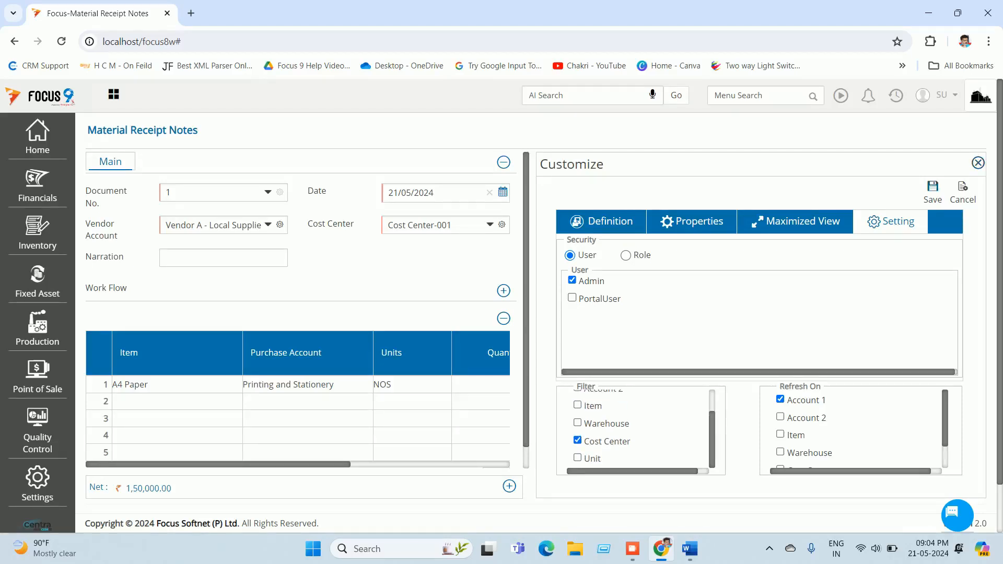
pyautogui.click(933, 193)
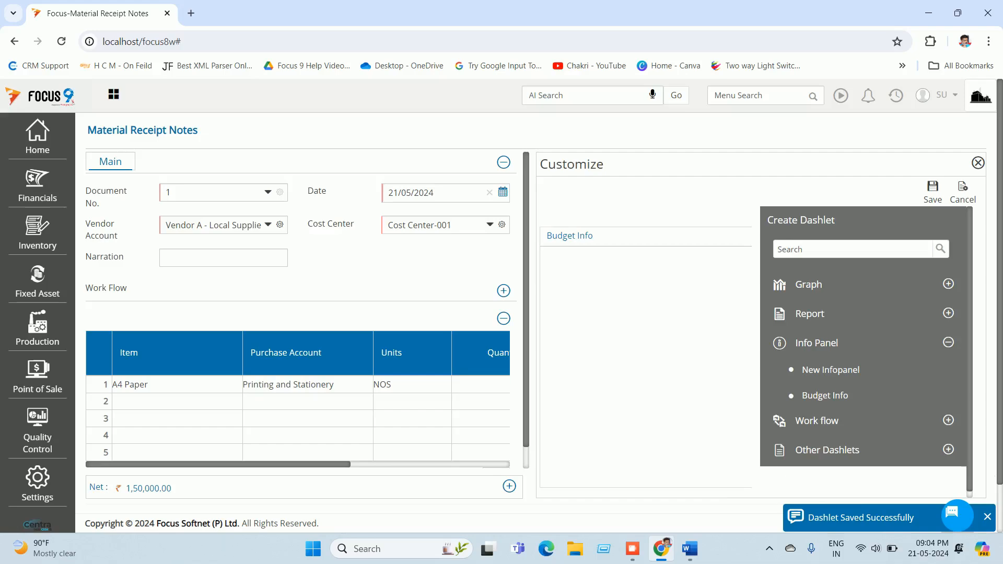
pyautogui.click(933, 192)
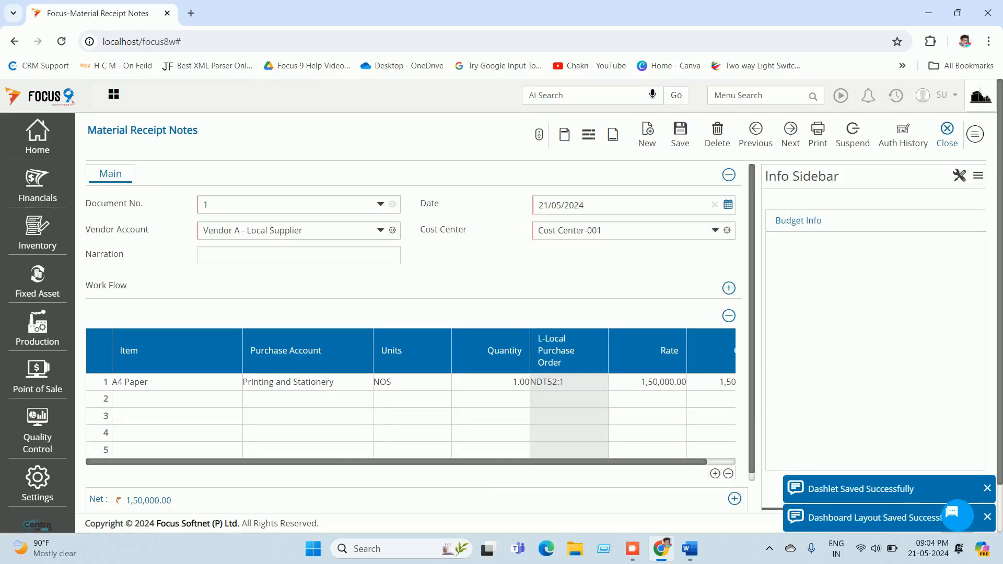
pyautogui.click(946, 134)
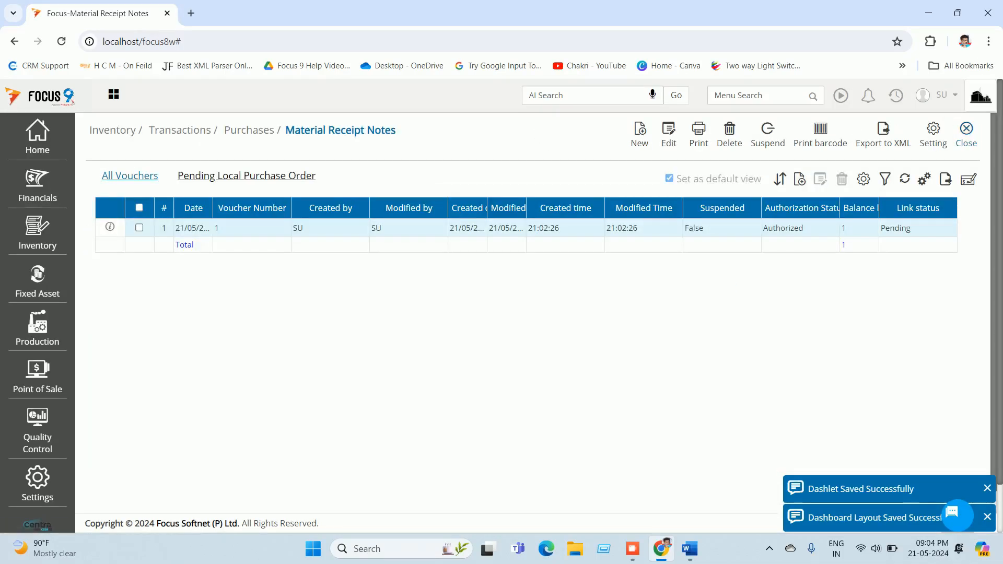
pyautogui.click(967, 130)
# Step: Log out of Focus 9 and sign back in with the user's credentials
pyautogui.click(942, 96)
pyautogui.click(863, 158)
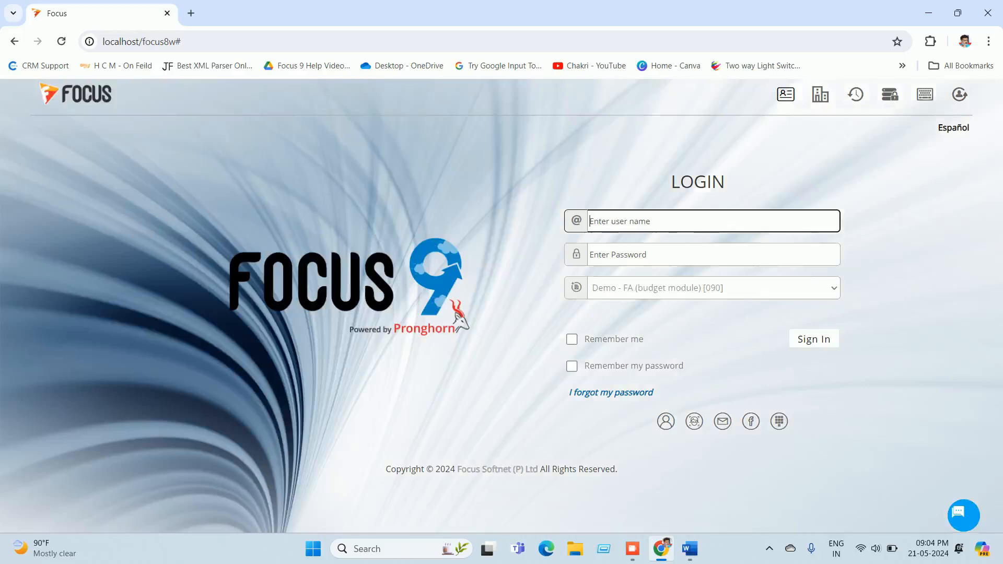
pyautogui.write('su')
pyautogui.press('Tab')
pyautogui.write('su')
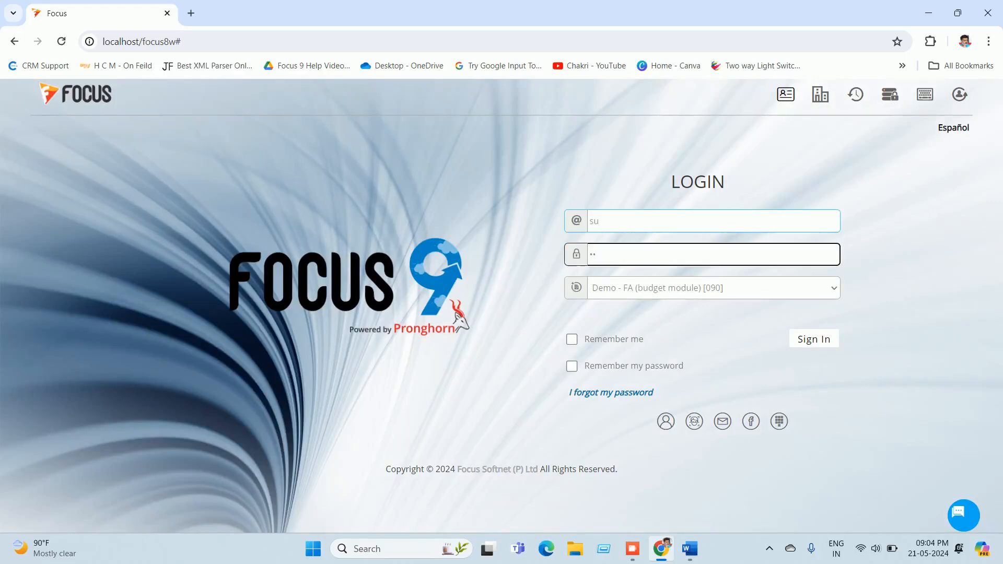
pyautogui.click(814, 339)
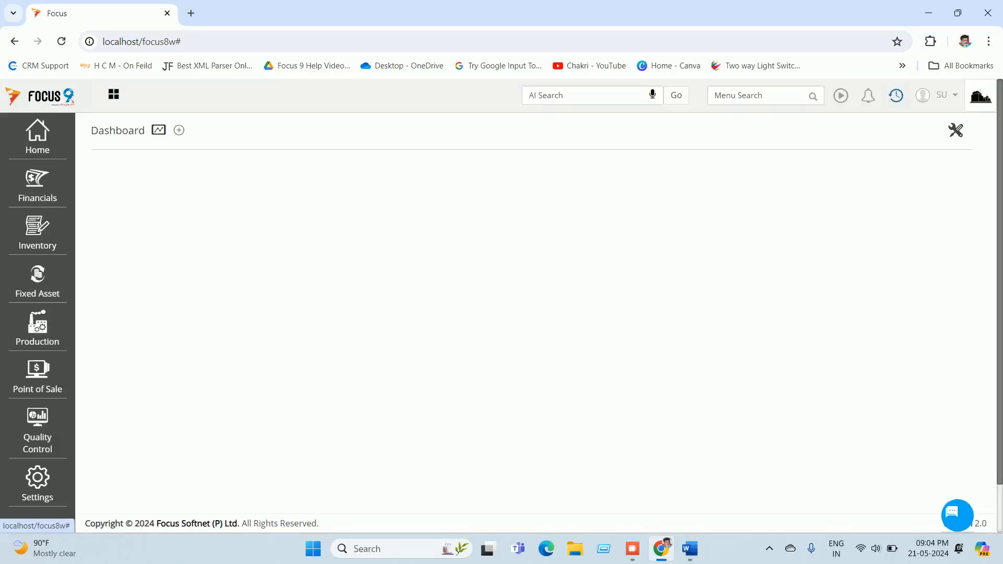
# Step: Add Budget Info to Material Receipt Note 1's sidebar, enlarge it, and save the layout
pyautogui.click(896, 95)
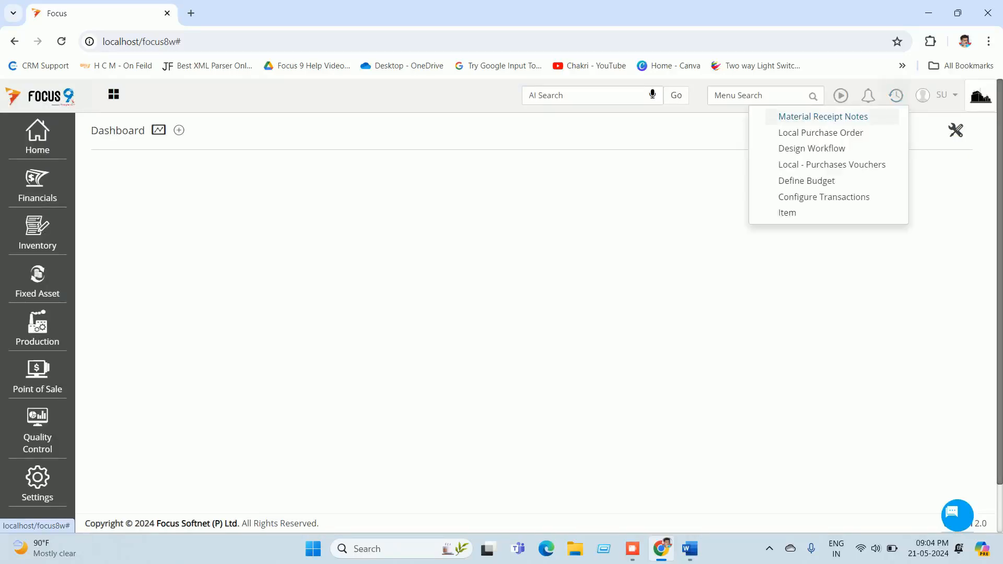
pyautogui.click(868, 114)
pyautogui.doubleClick(538, 229)
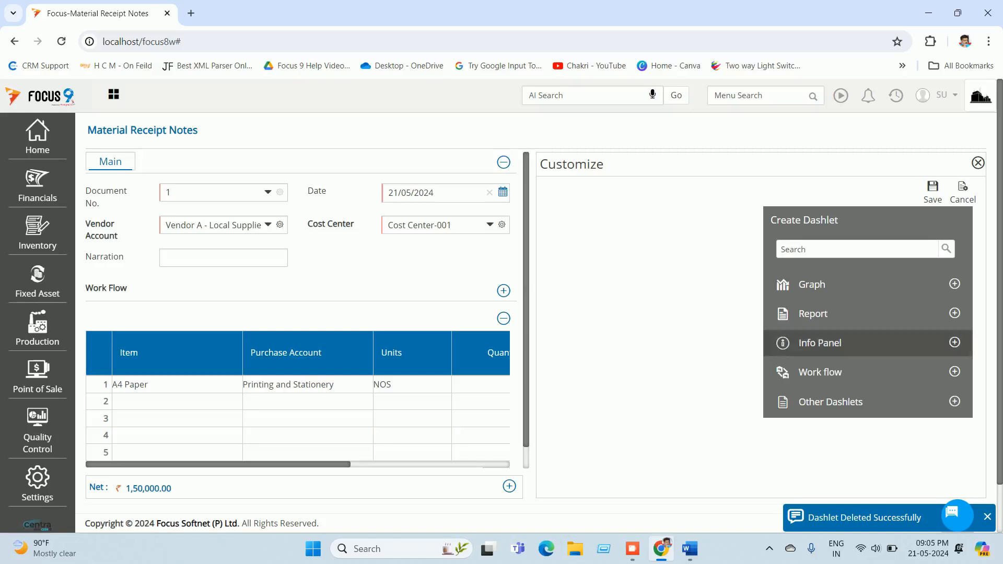
pyautogui.click(836, 343)
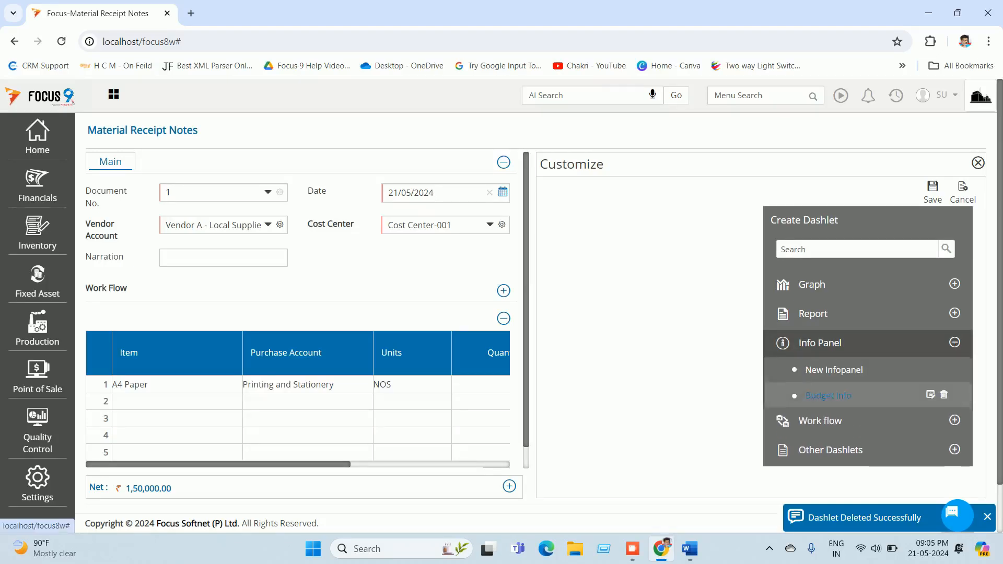
pyautogui.moveTo(828, 396); pyautogui.dragTo(592, 342)
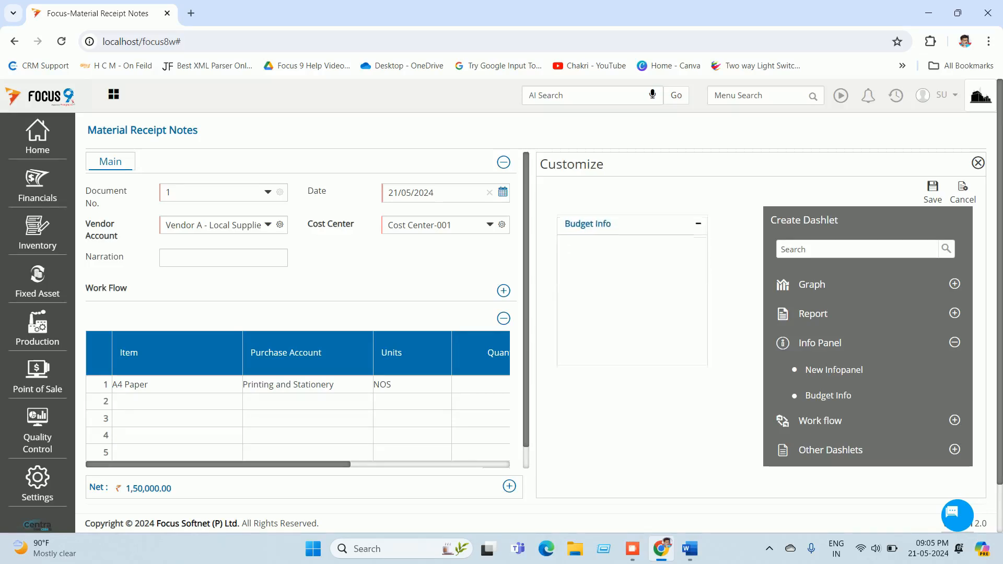
pyautogui.moveTo(706, 364); pyautogui.dragTo(746, 471)
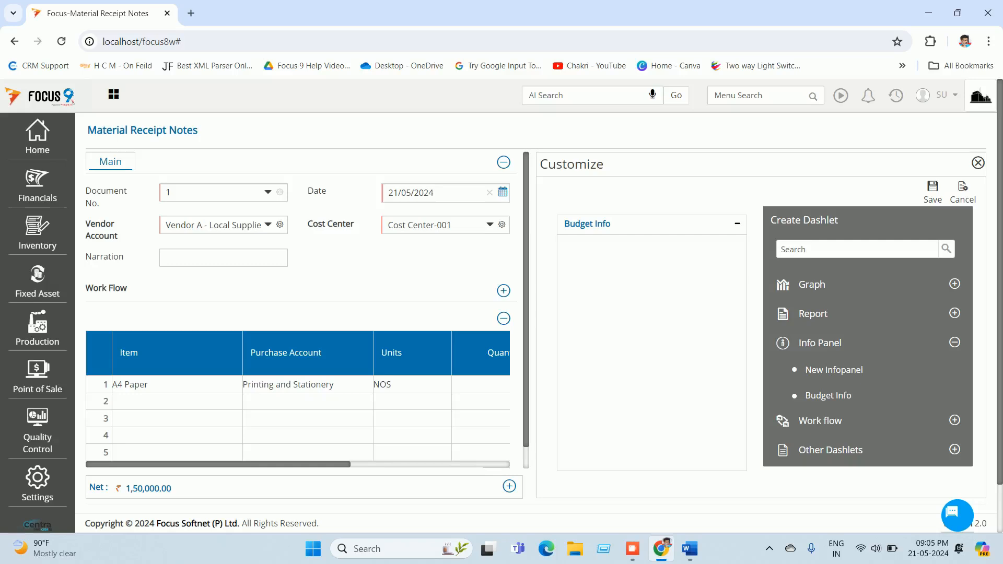
pyautogui.click(932, 192)
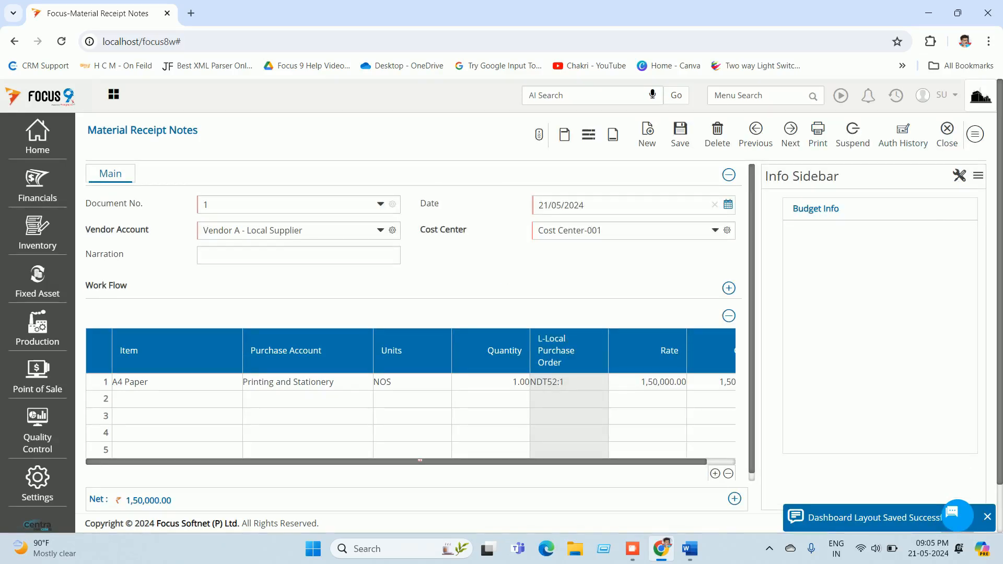
# Step: Refresh the A4 Paper line's budget figures (1,50,000.00 committed, 50,000.00 balance), then close the voucher
pyautogui.click(308, 383)
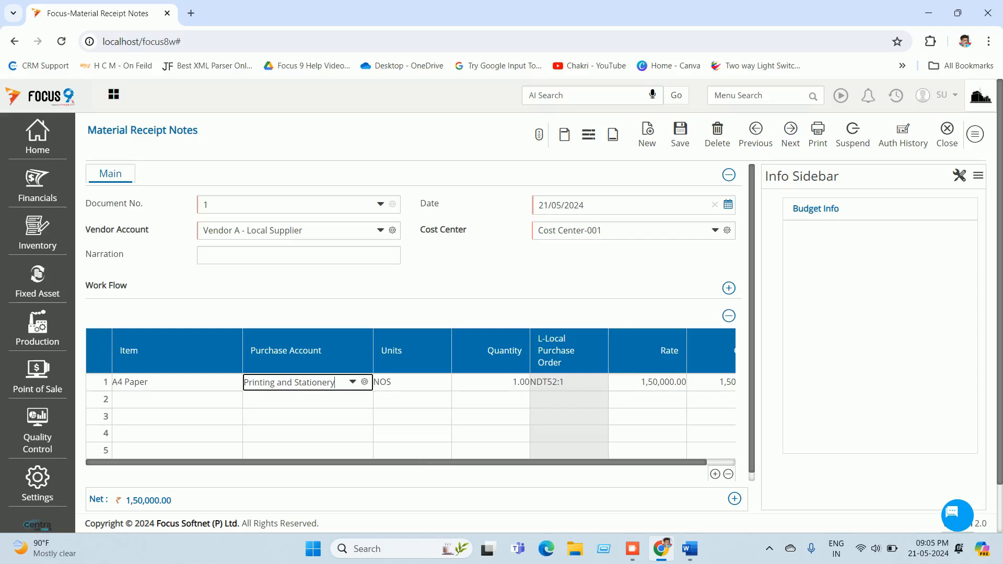
pyautogui.press('Tab')
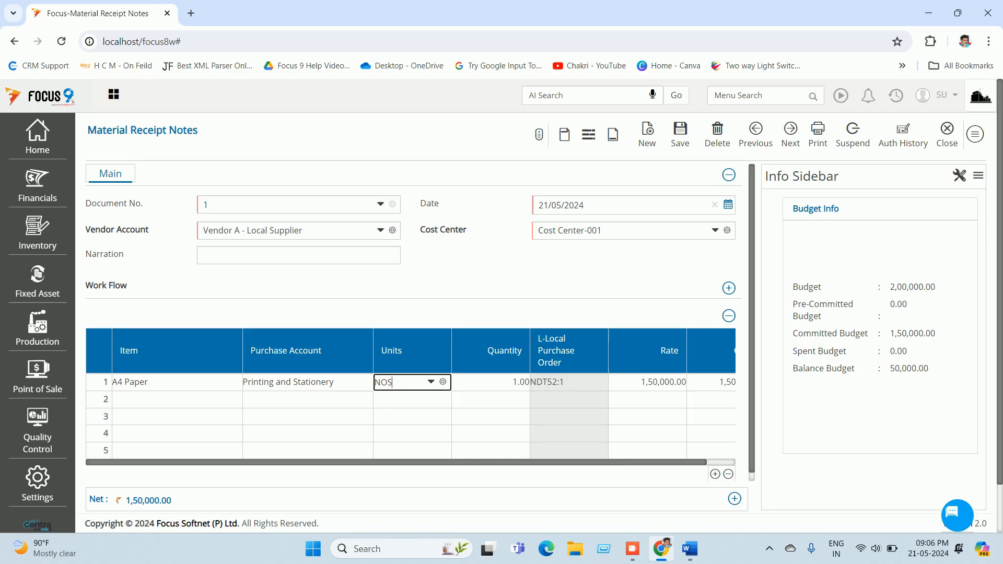
pyautogui.click(943, 135)
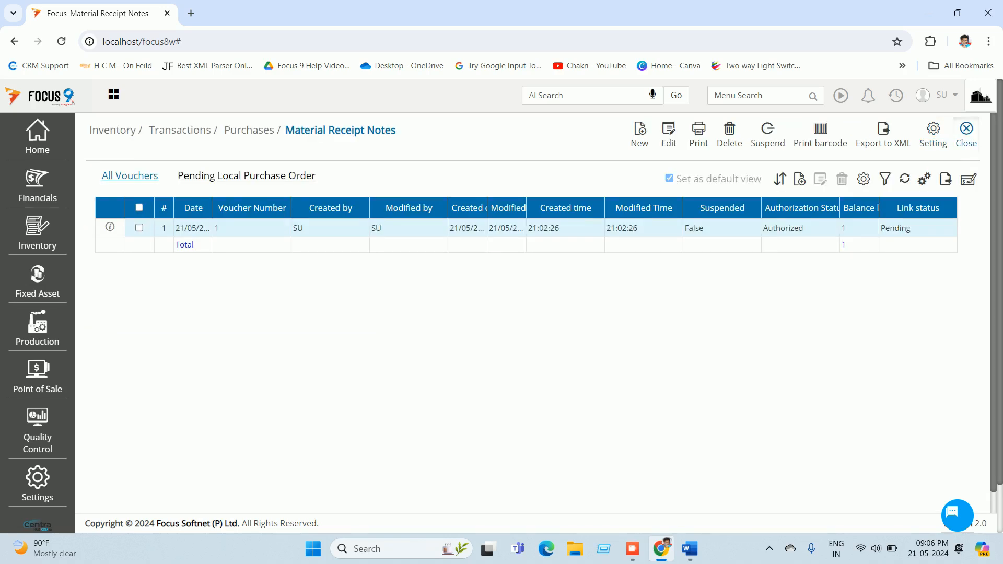
# Step: Close the Material Receipt Notes list and log out from the SU user menu
pyautogui.click(967, 134)
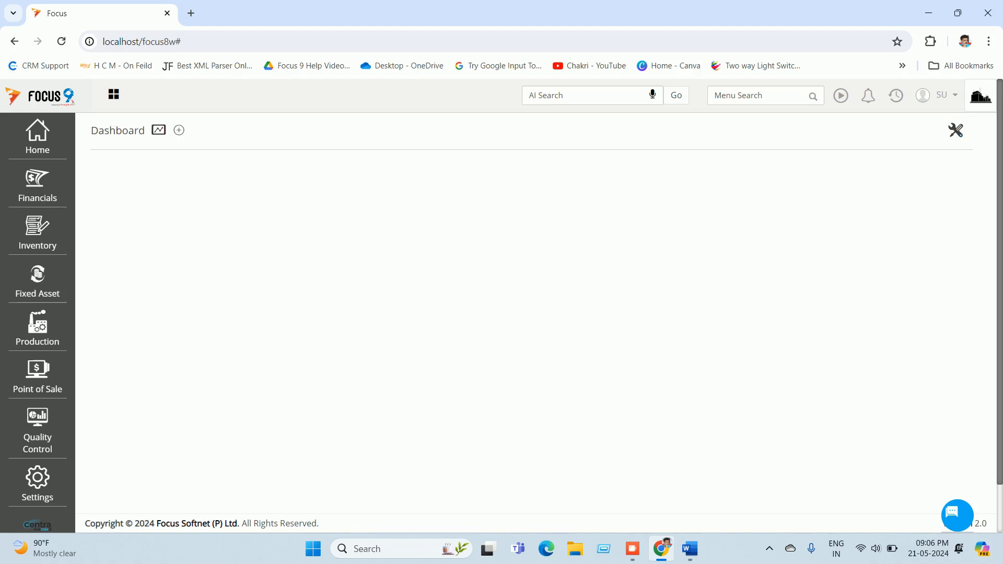
pyautogui.click(940, 95)
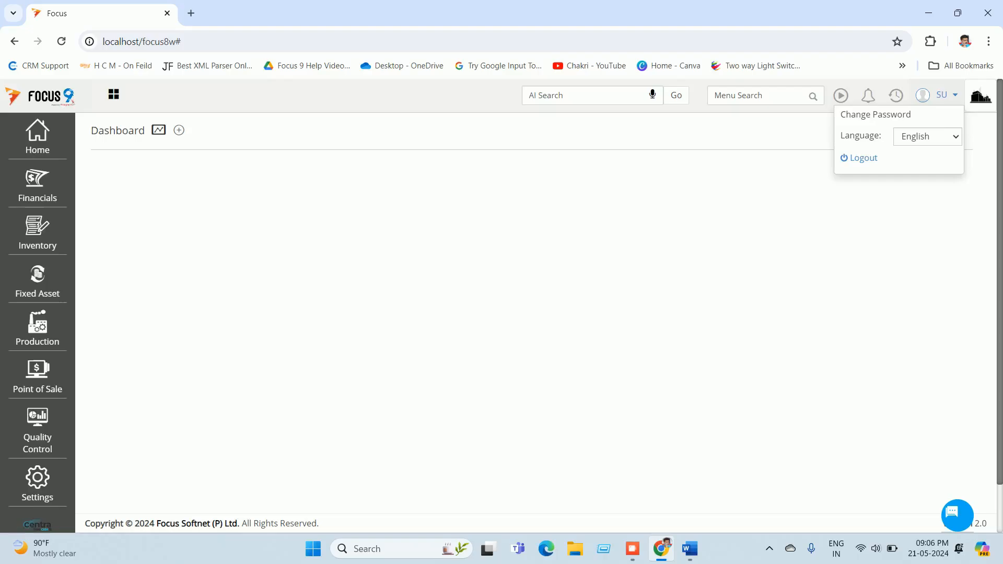
pyautogui.click(861, 158)
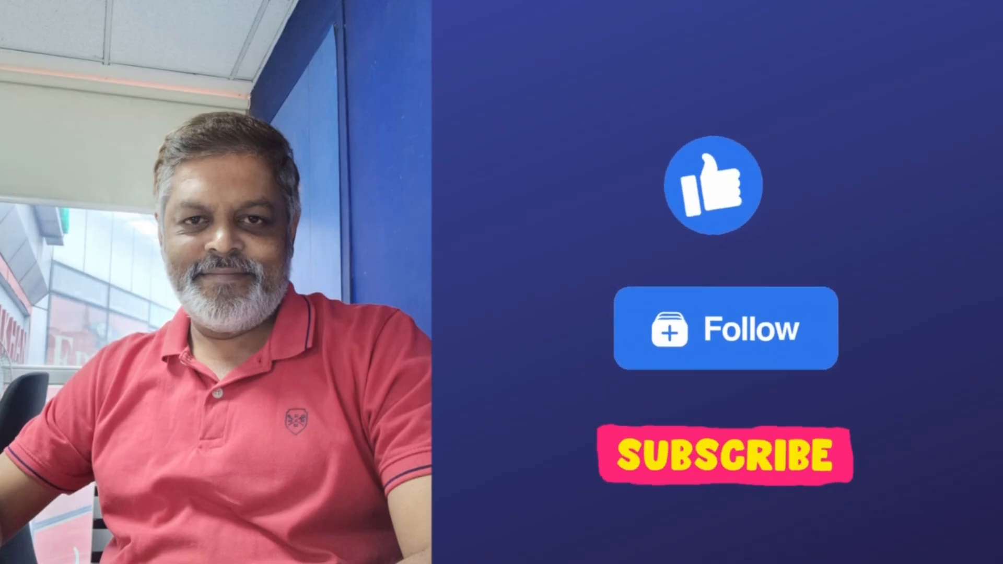